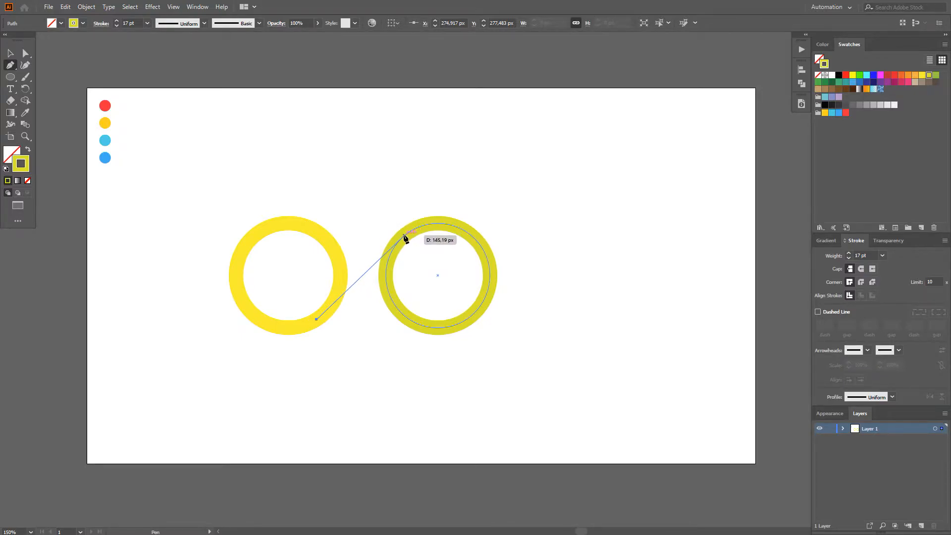
Finish the diagonal line, about 145 px long, from the left circle's lower-right edge to the right circle's upper-left edge.
click(405, 235)
scroll(329, 329, up, 4)
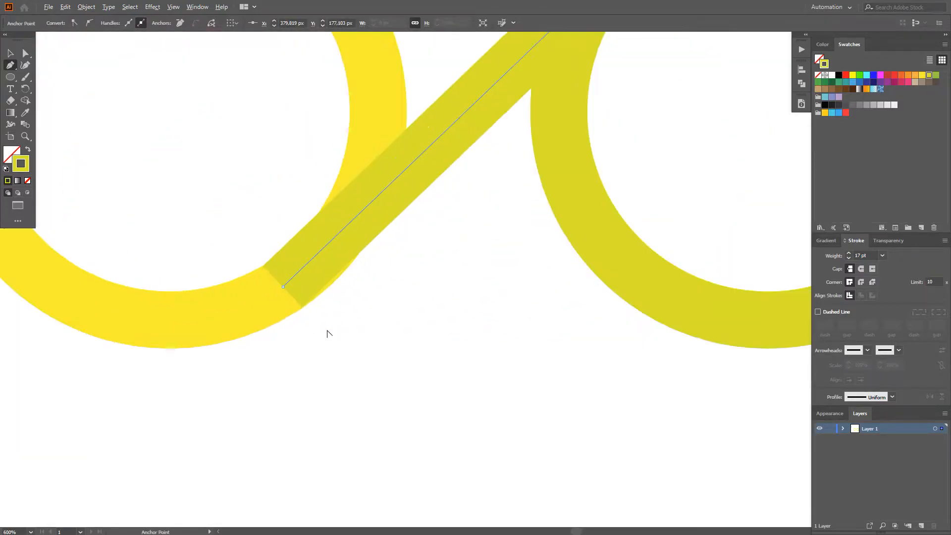
key(v)
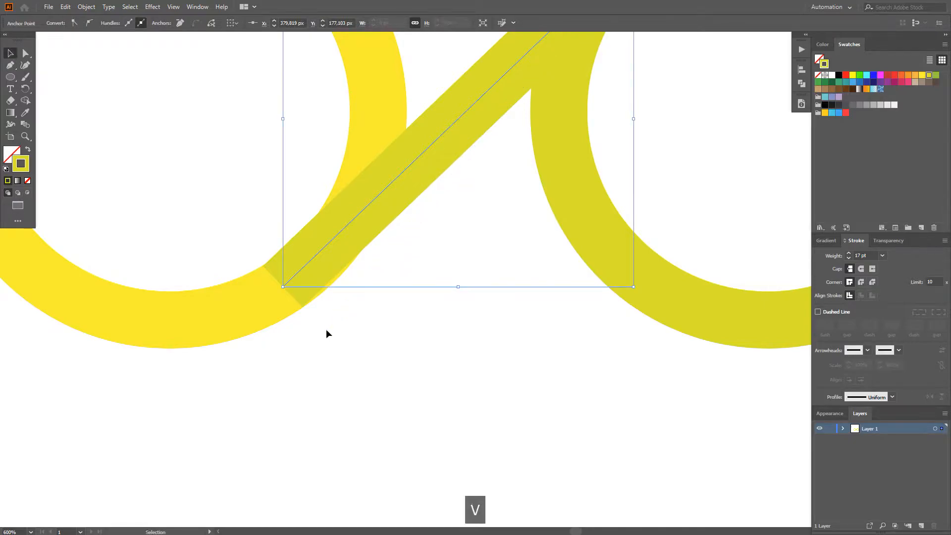
scroll(327, 331, down, 2)
click(390, 351)
Move the right circle together with the diagonal line's upper anchor about 3 px to the right.
key(a)
scroll(406, 150, down, 1)
key(space)
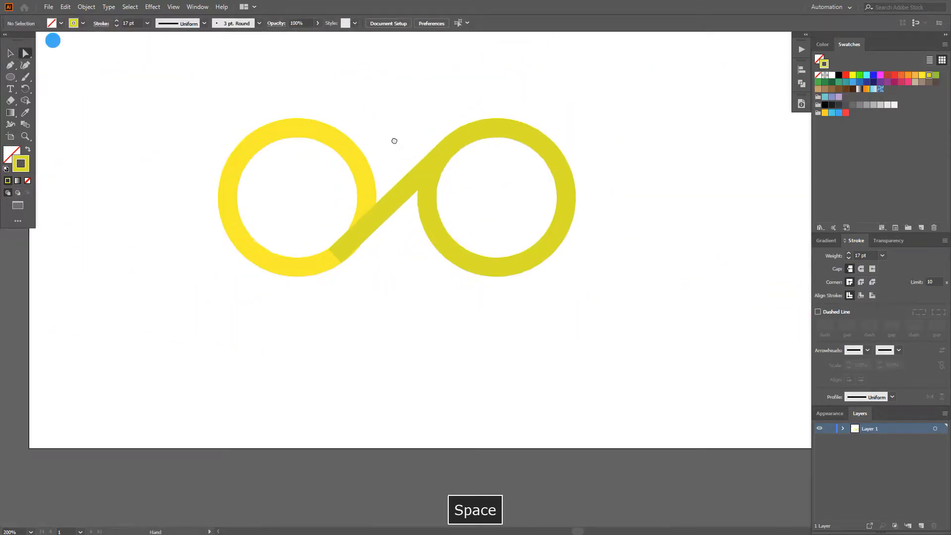
drag(394, 140, 358, 157)
key(a)
drag(475, 191, 566, 333)
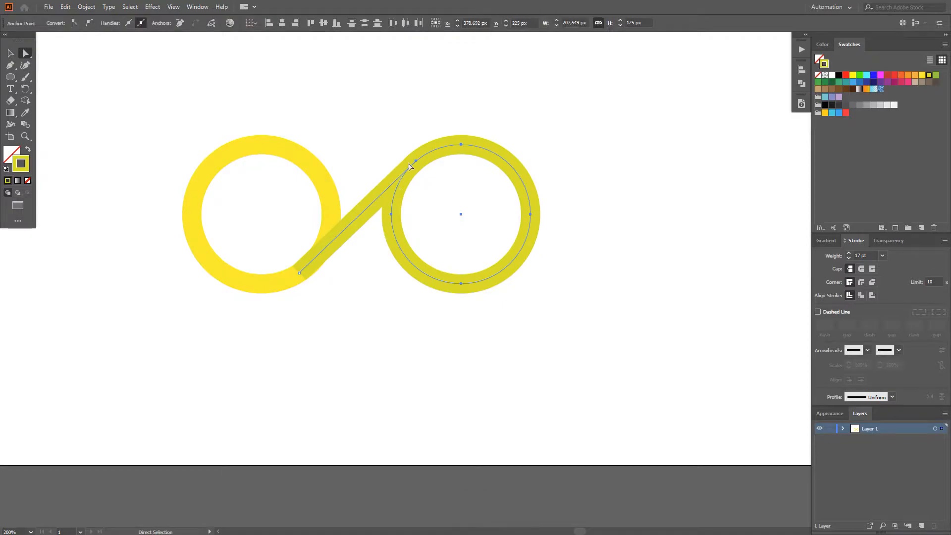
drag(417, 161, 420, 161)
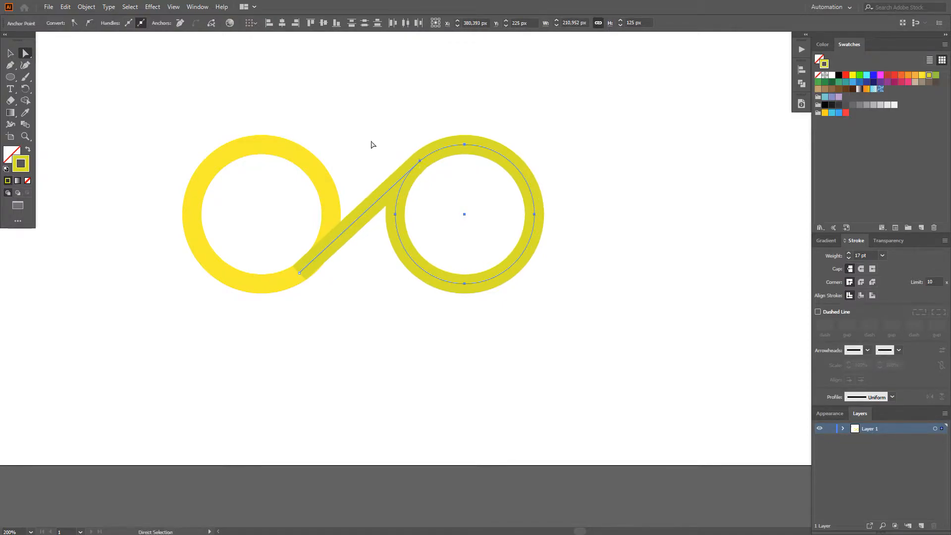
click(371, 144)
Using the outline view, move the diagonal line's lower anchor along the left circle's path to about X 280, Y 274 px.
scroll(270, 305, up, 3)
scroll(324, 356, down, 3)
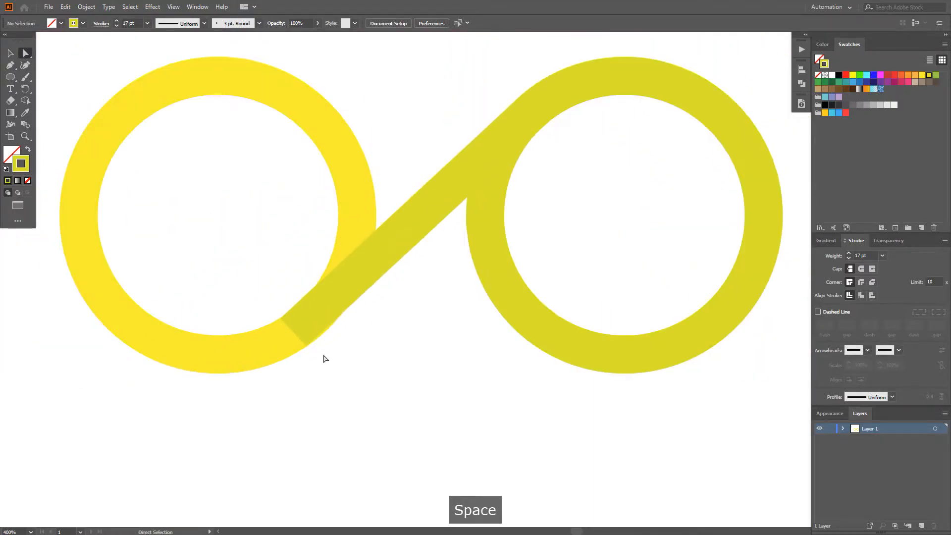
key(v)
drag(223, 75, 388, 343)
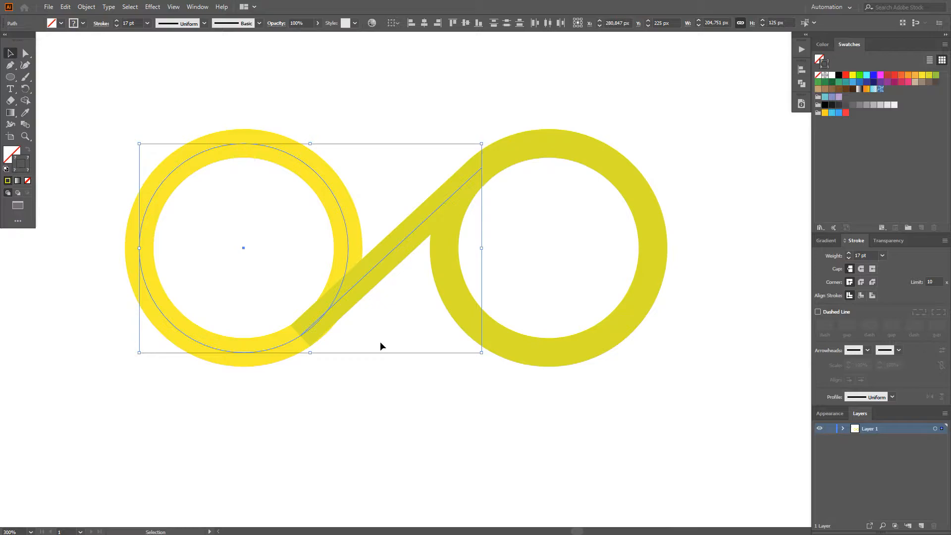
click(381, 344)
key(ctrl+y)
key(a)
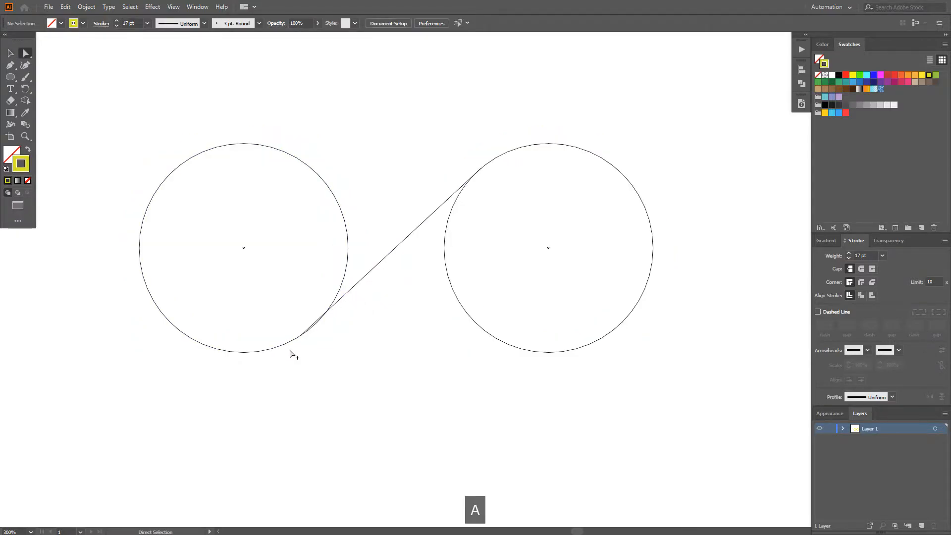
scroll(289, 350, up, 3)
mouse_move(312, 320)
mouse_down()
mouse_move(358, 281)
mouse_move(324, 326)
mouse_move(325, 308)
mouse_up()
scroll(354, 373, down, 2)
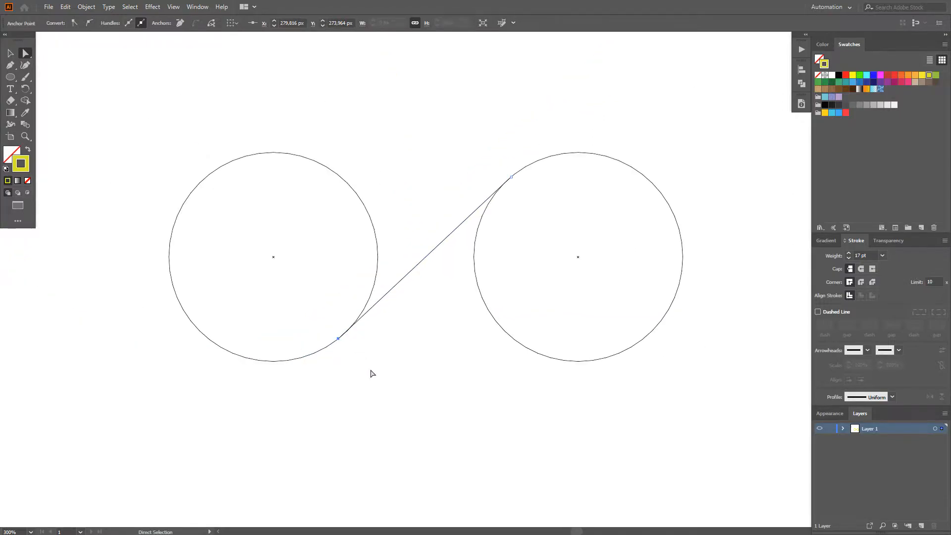
click(372, 373)
key(ctrl+y)
Convert the diagonal line's stroke into an outlined shape.
scroll(354, 356, up, 3)
scroll(341, 348, down, 3)
key(v)
drag(440, 235, 441, 318)
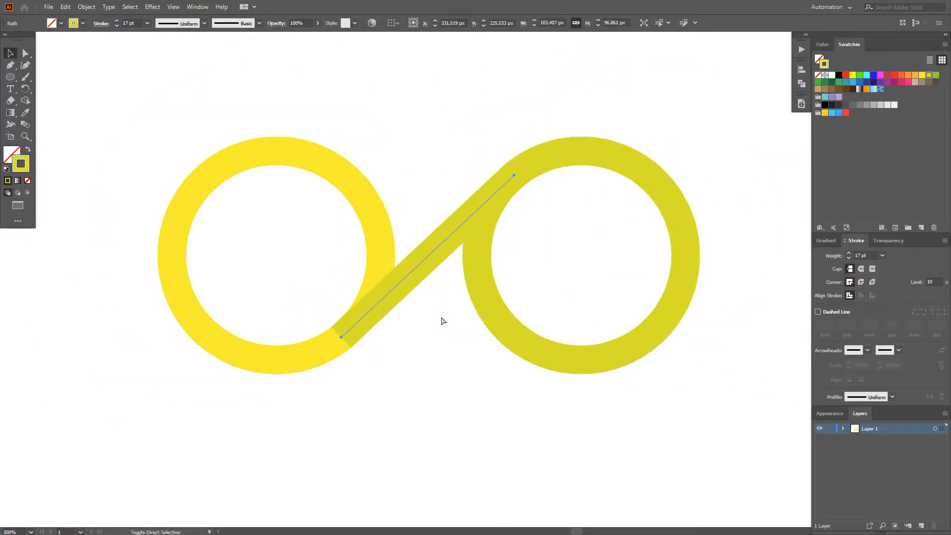
key(ctrl+shift+q)
Change the right circle's stroke to the green swatch.
click(634, 162)
key(x)
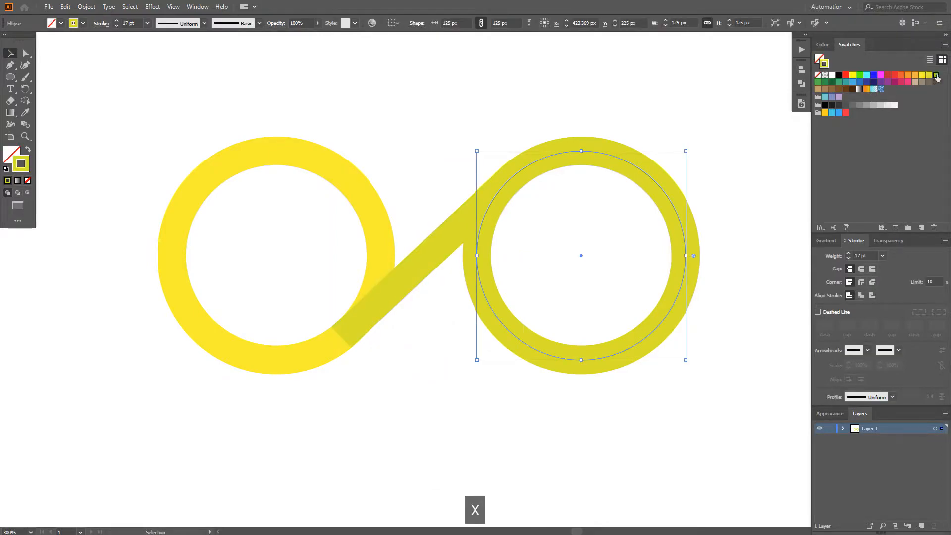
click(935, 75)
click(490, 91)
Outline the left yellow circle's stroke so it becomes a filled ring.
click(375, 219)
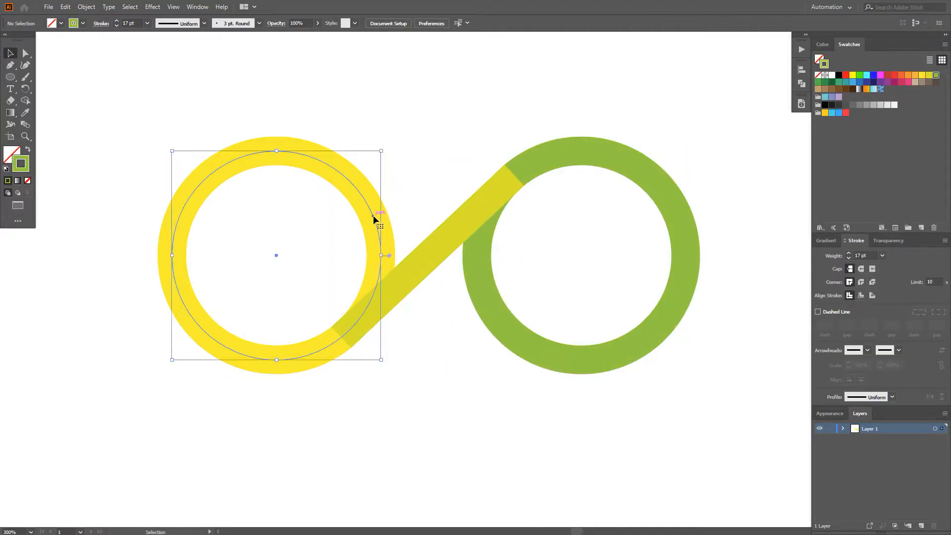
key(ctrl+shift+q)
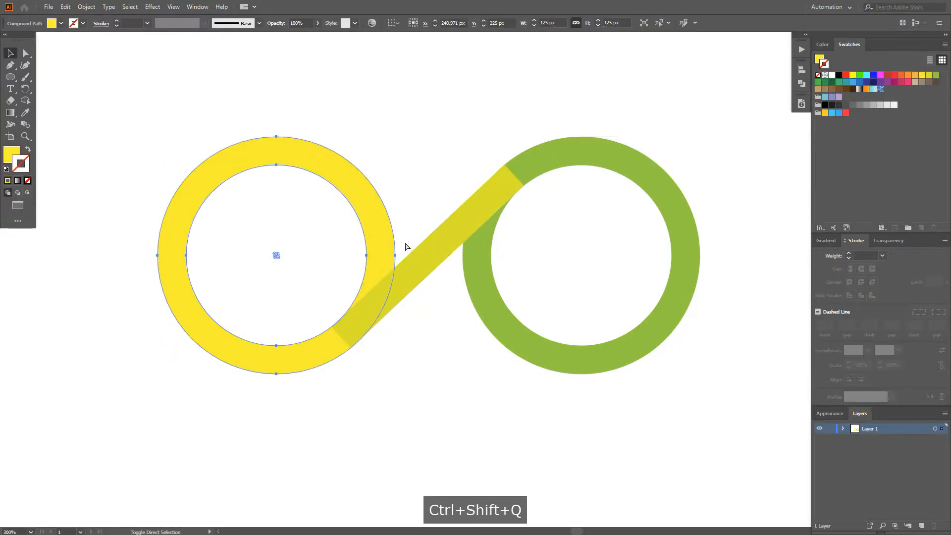
click(397, 186)
Copy the yellow ring and paste the duplicate in front, in the same place.
scroll(345, 331, up, 3)
scroll(339, 429, up, 5)
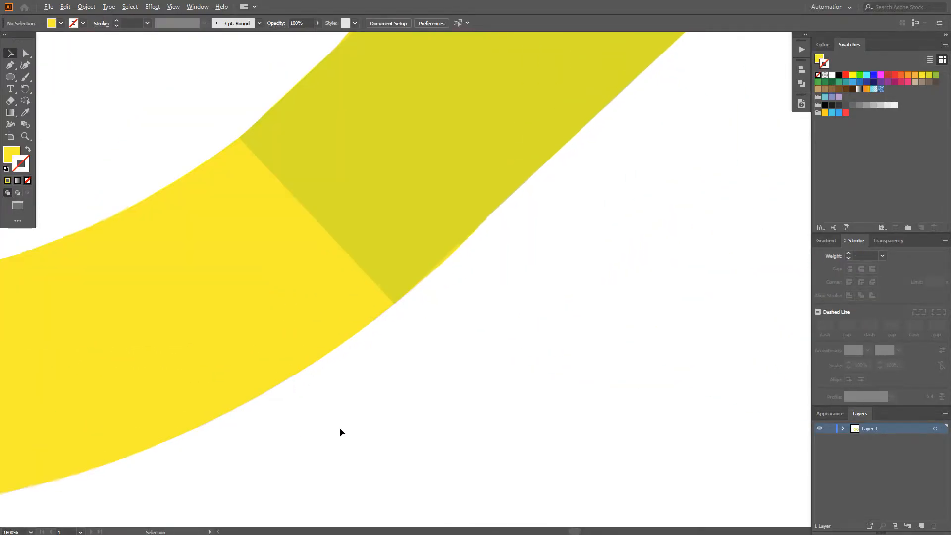
drag(447, 303, 506, 453)
scroll(507, 452, down, 6)
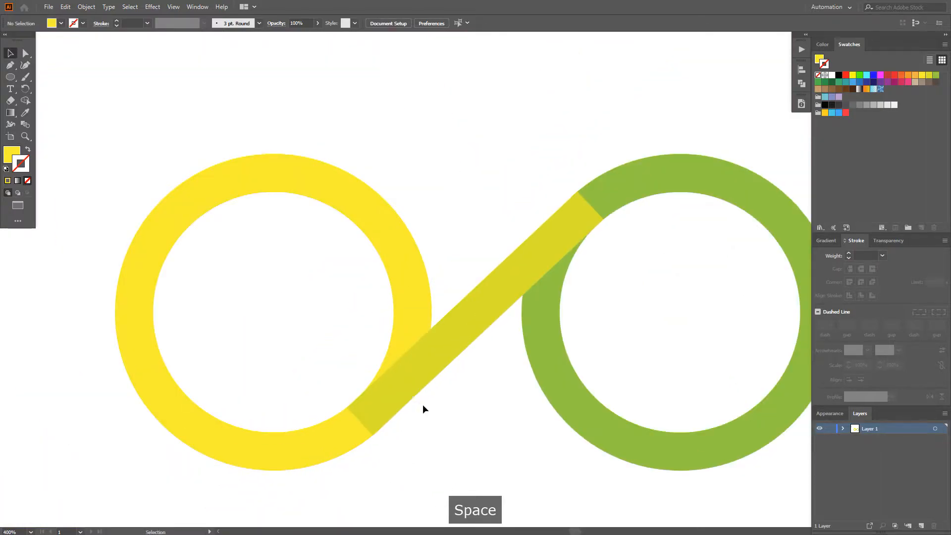
click(415, 279)
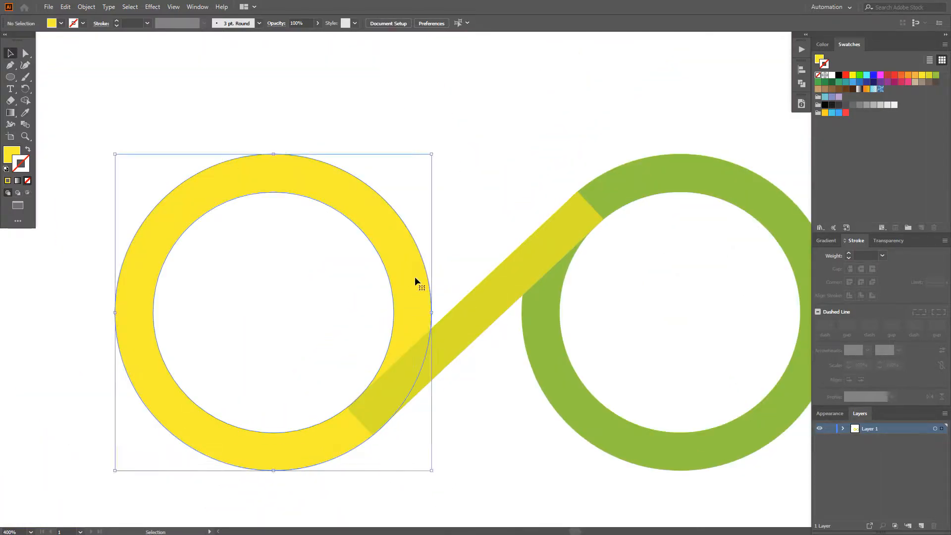
scroll(415, 279, down, 2)
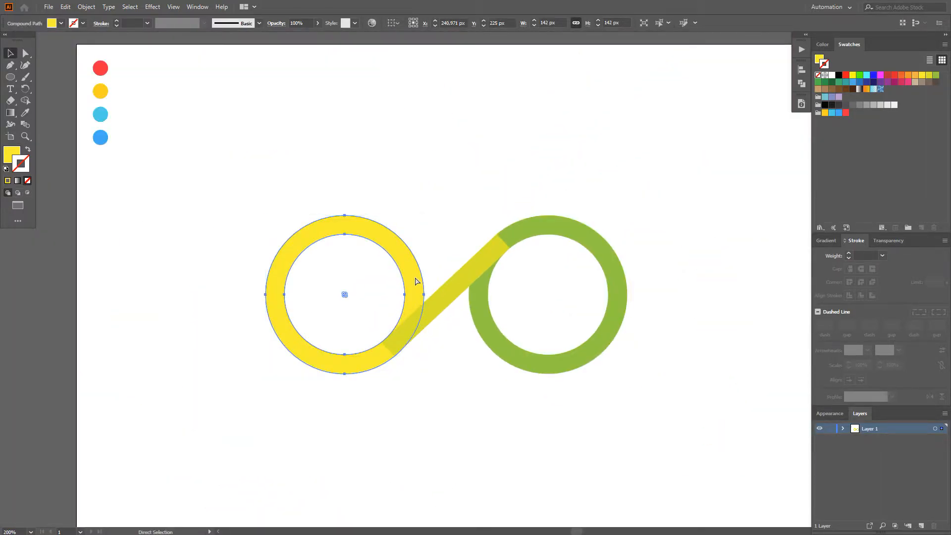
key(ctrl+c)
key(ctrl+f)
key(v)
drag(416, 259, 386, 197)
key(ctrl+z)
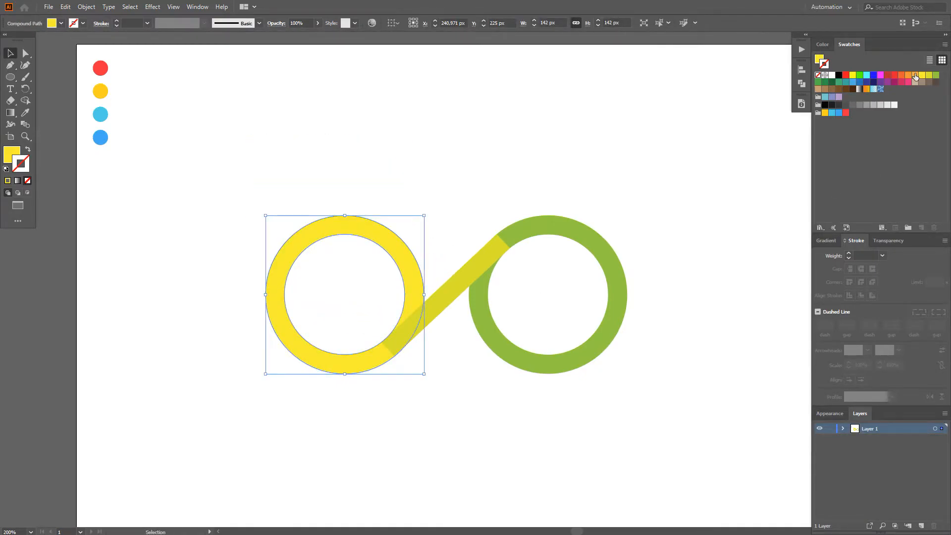
Fill the duplicated ring with the light orange swatch.
click(915, 75)
key(ctrl+z)
key(x)
click(914, 75)
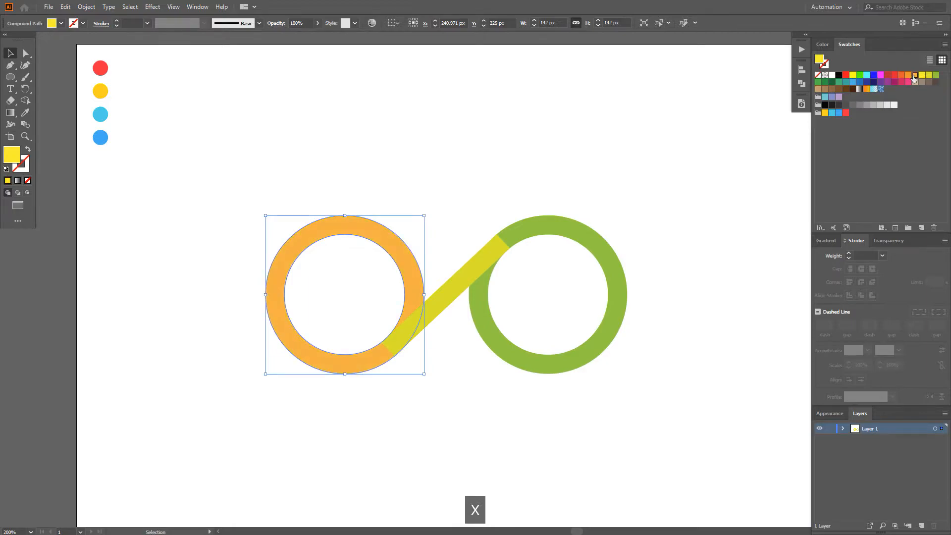
click(466, 228)
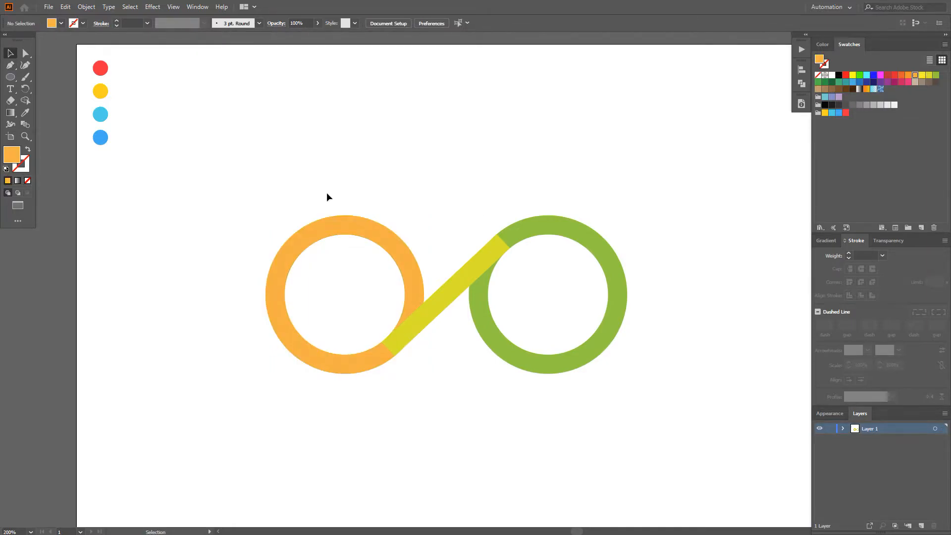
Draw a 1 pt black line without fill along the diagonal bar's upper edge, across the orange ring to its inner edge.
drag(404, 325, 354, 261)
scroll(349, 266, up, 5)
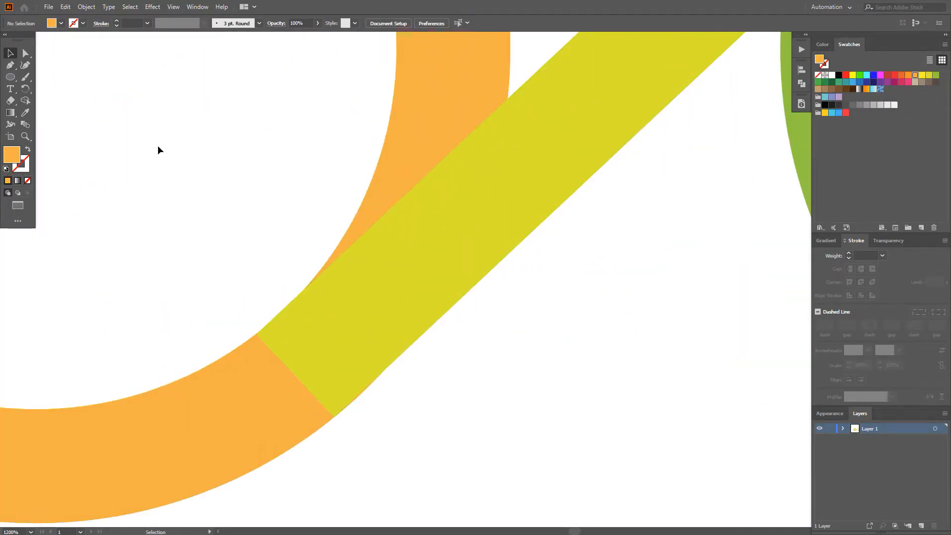
scroll(129, 137, down, 2)
click(10, 66)
key(shift+x)
scroll(238, 144, down, 1)
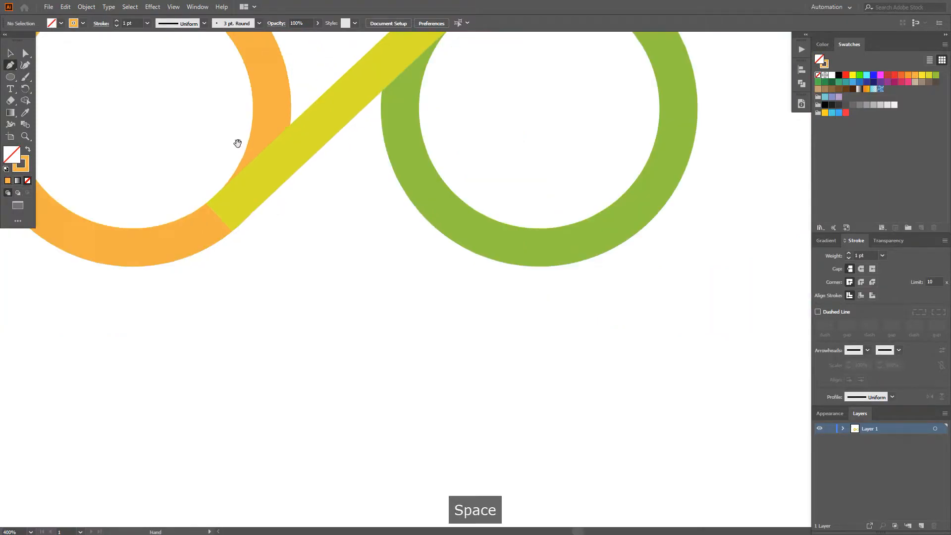
drag(237, 144, 502, 219)
key(x)
click(838, 75)
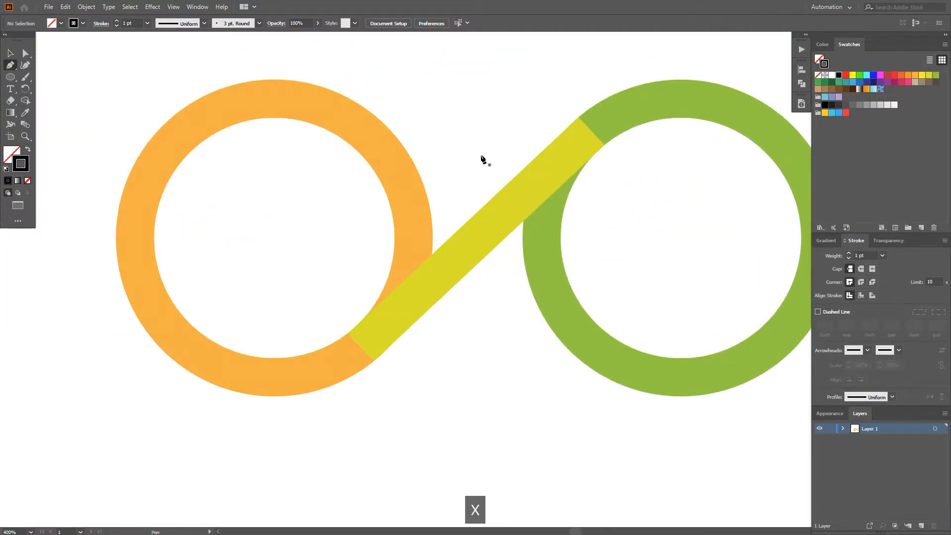
click(447, 241)
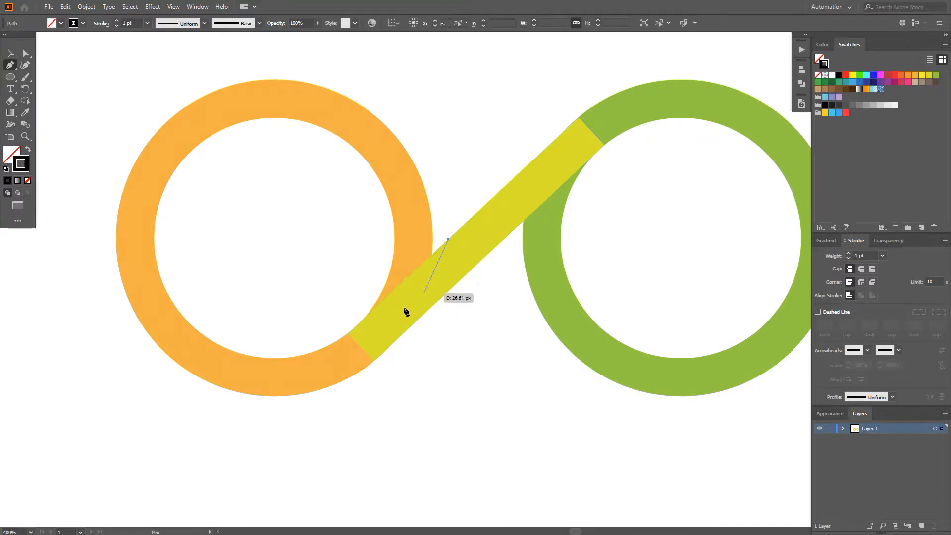
scroll(350, 333, up, 6)
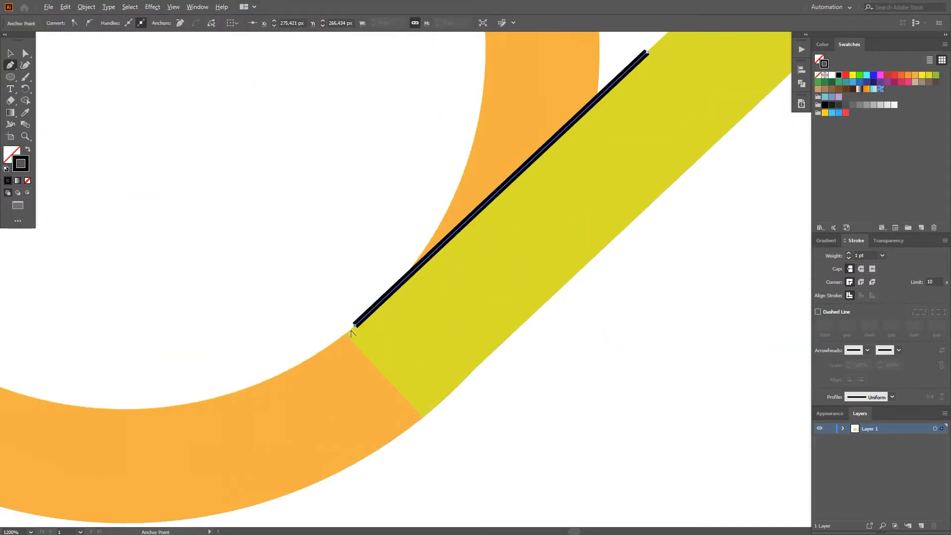
key(ctrl+y)
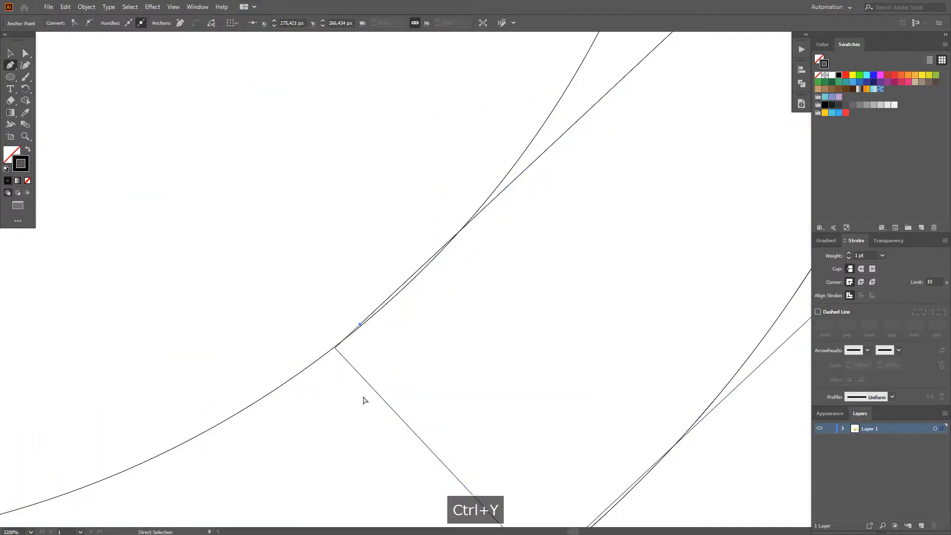
key(ctrl+y)
scroll(365, 397, down, 5)
Duplicate the black line straight upward so the parallel copy crosses the orange ring.
key(v)
drag(501, 255, 498, 166)
scroll(501, 253, down, 2)
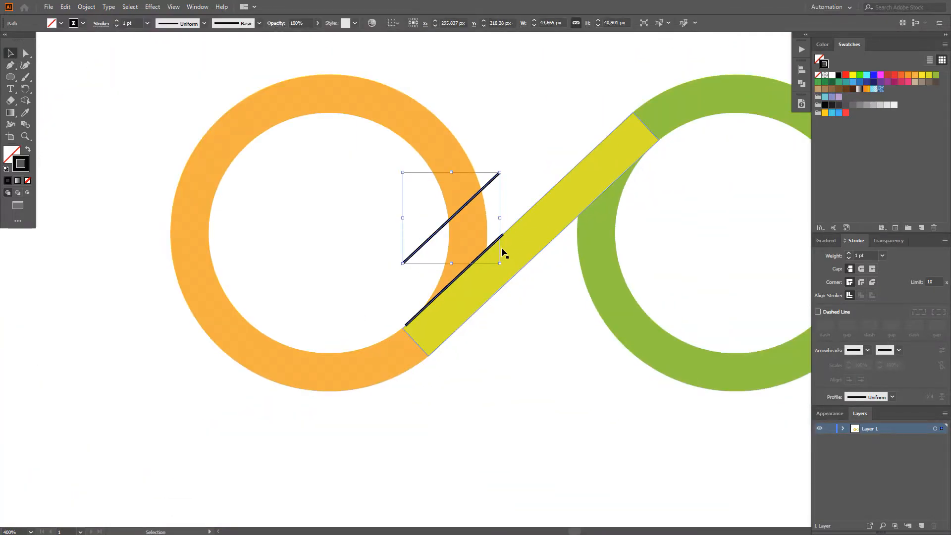
Divide the orange ring along the two black lines with Pathfinder and ungroup the resulting pieces.
shift+click(496, 240)
shift+click(466, 175)
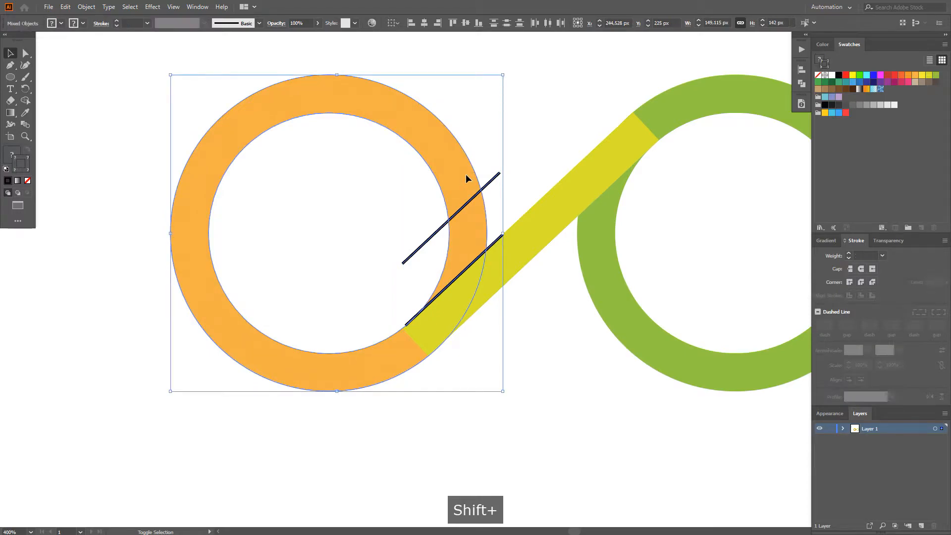
click(801, 83)
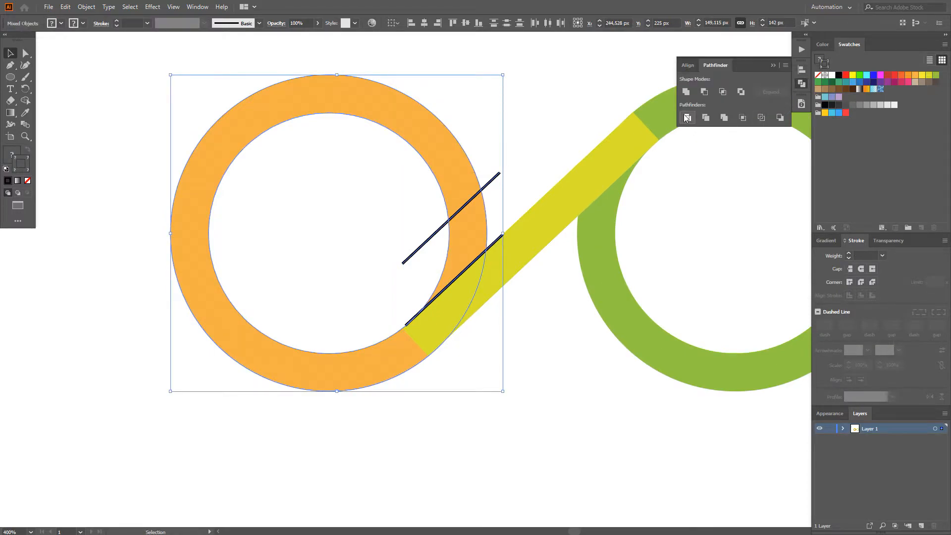
click(687, 119)
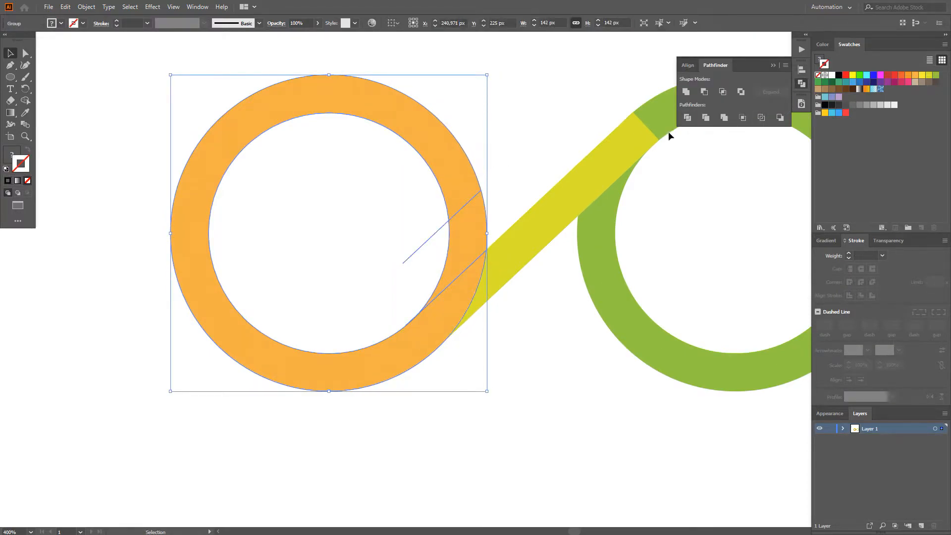
right_click(460, 173)
click(478, 252)
key(ctrl+h)
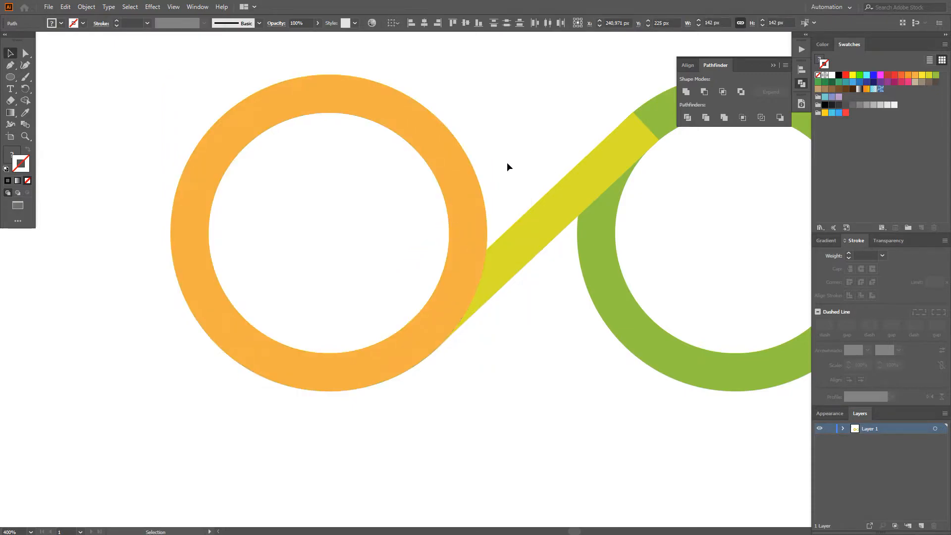
click(507, 163)
Delete the large orange ring piece and the leftover line path, keeping only the orange segment beside the diagonal bar.
click(447, 205)
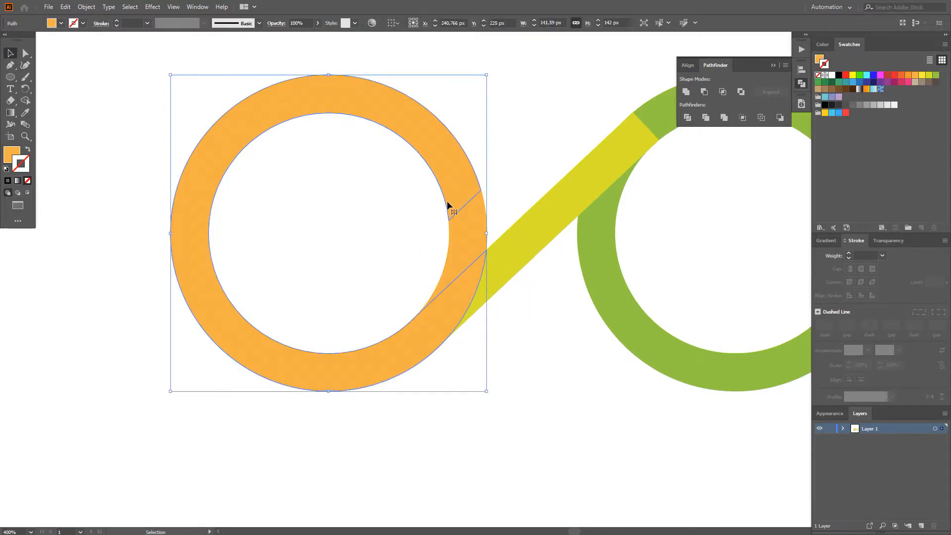
key(Delete)
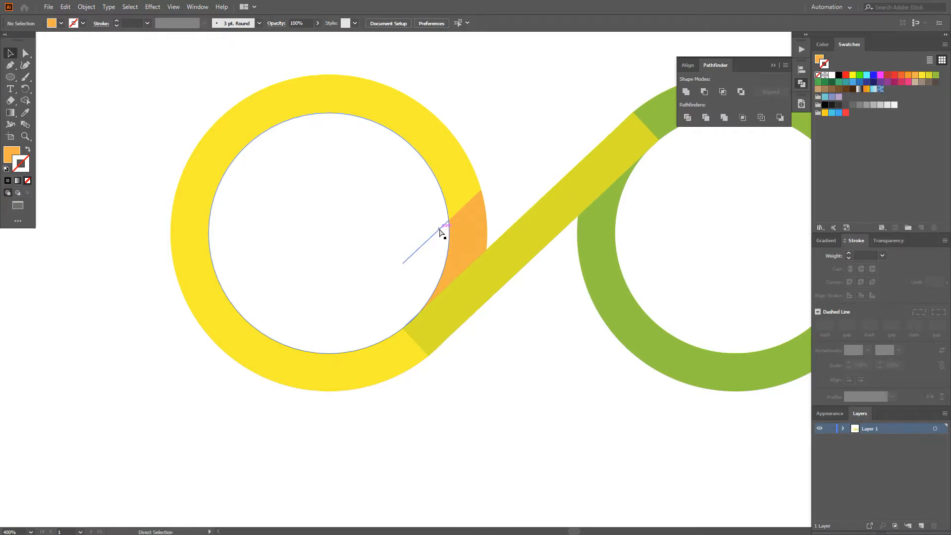
key(ctrl+y)
click(425, 239)
key(Delete)
key(ctrl+y)
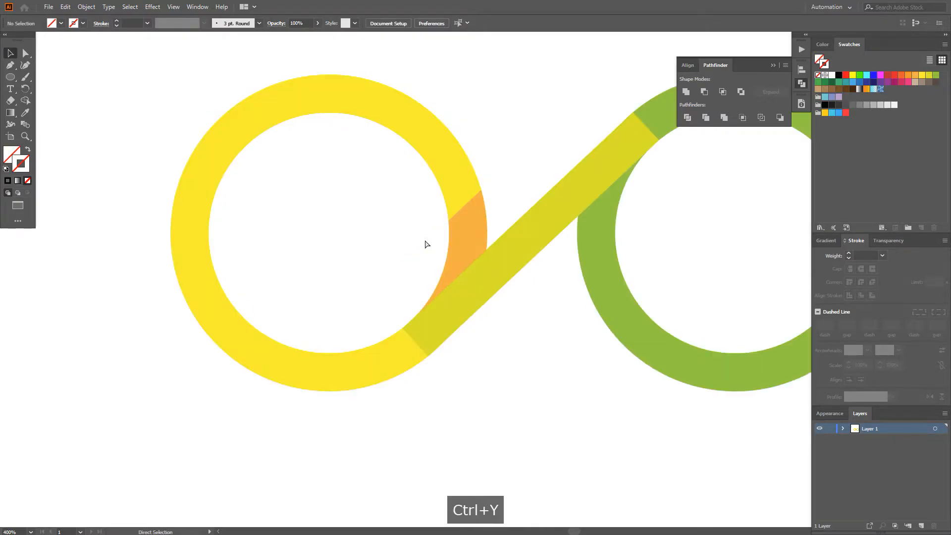
scroll(425, 244, down, 1)
key(space)
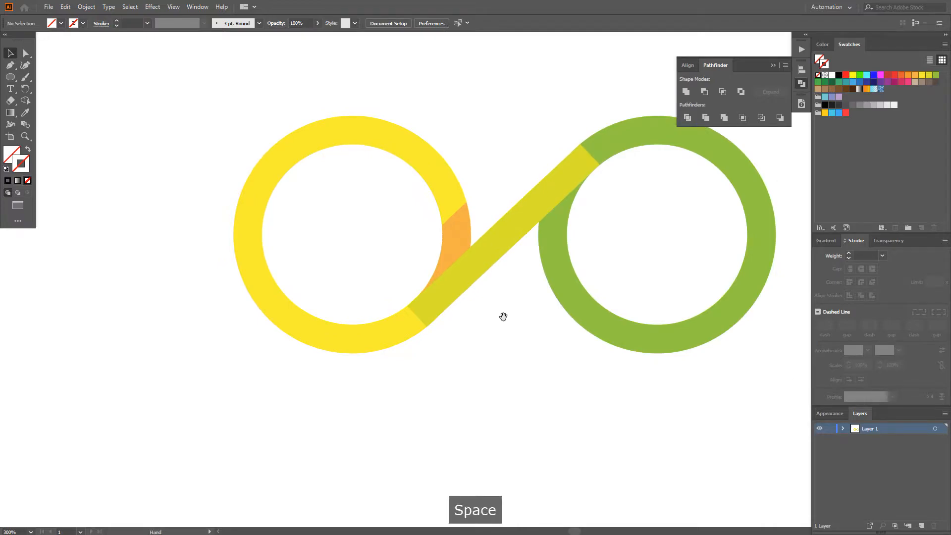
Fill the orange segment beside the diagonal bar with the default linear white-to-black gradient.
drag(508, 313, 437, 359)
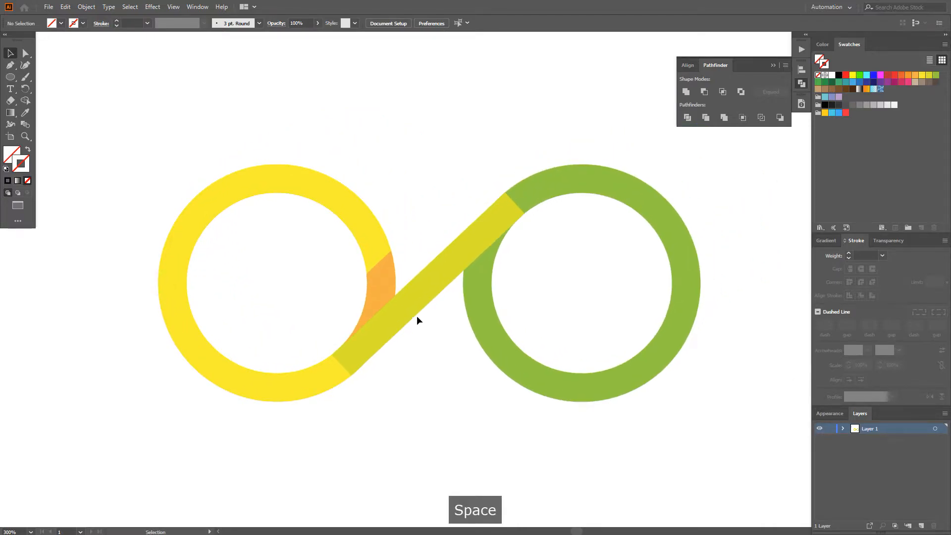
key(a)
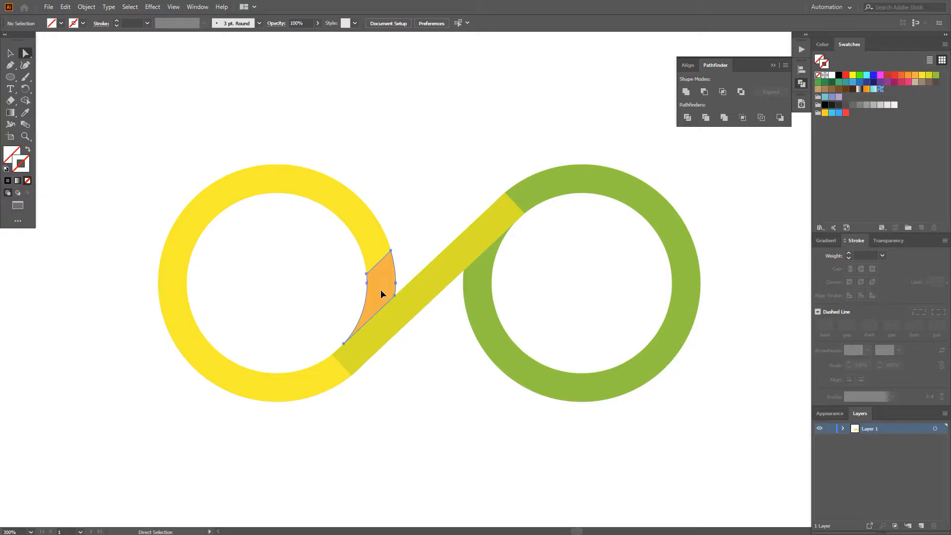
click(381, 290)
key(x)
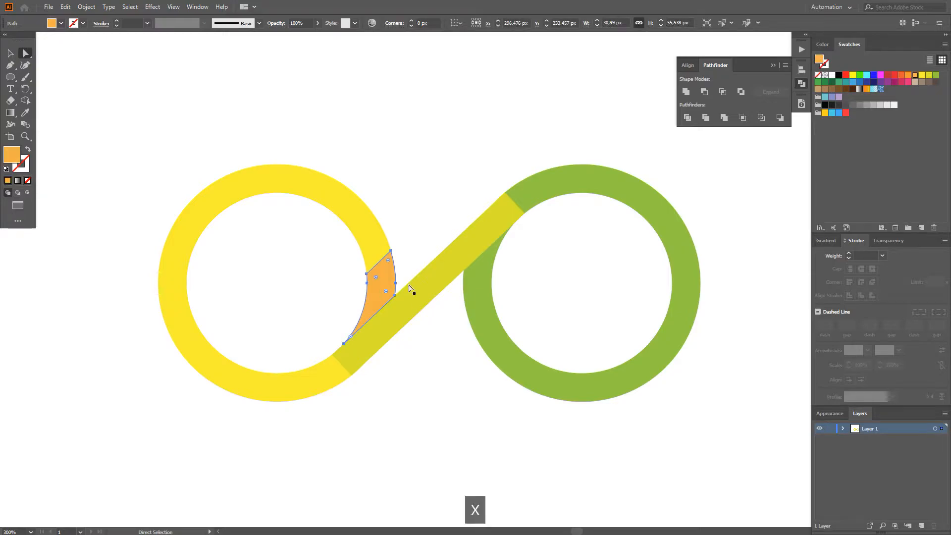
click(830, 241)
click(822, 258)
Redirect the segment's gradient to about -46°, running from white at the upper side to black along the diagonal bar's edge.
scroll(371, 290, up, 1)
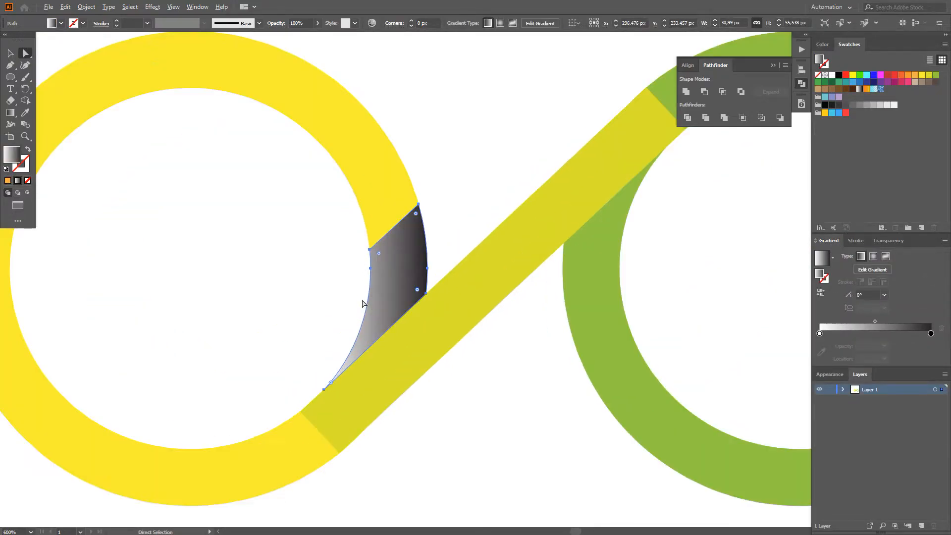
key(g)
scroll(371, 289, up, 1)
drag(360, 217, 456, 316)
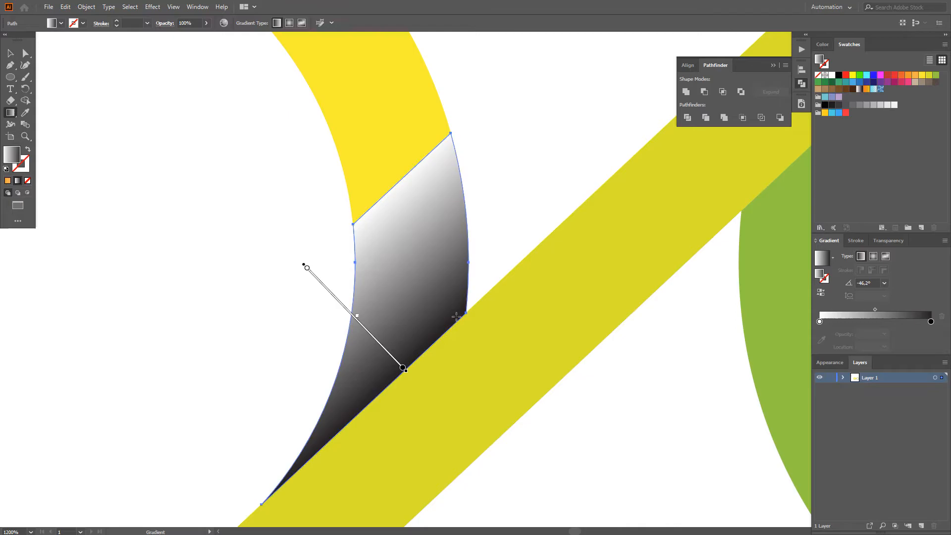
scroll(452, 317, down, 3)
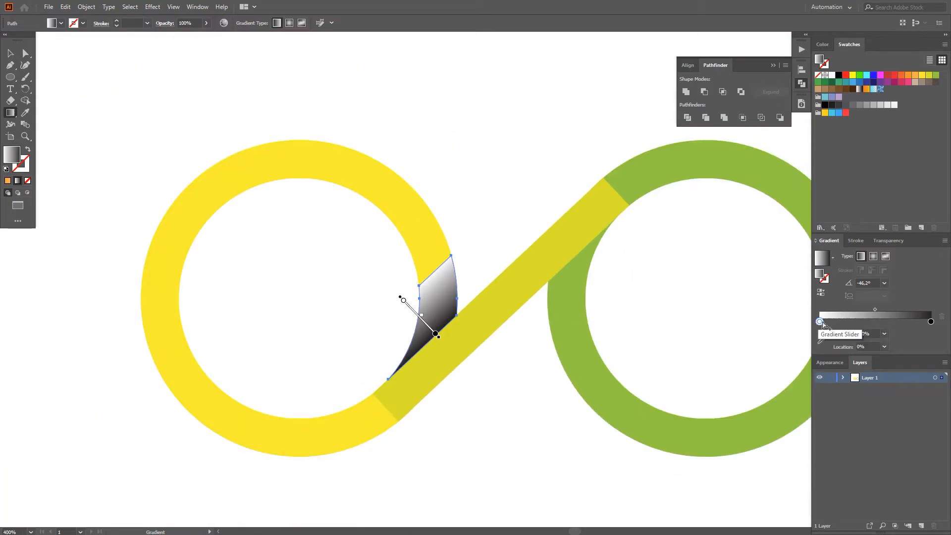
click(888, 240)
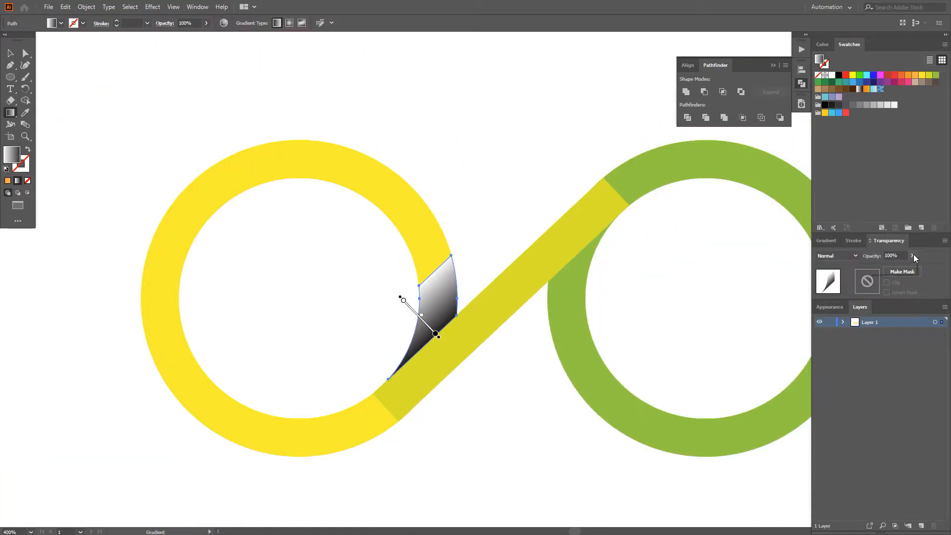
drag(881, 273, 872, 273)
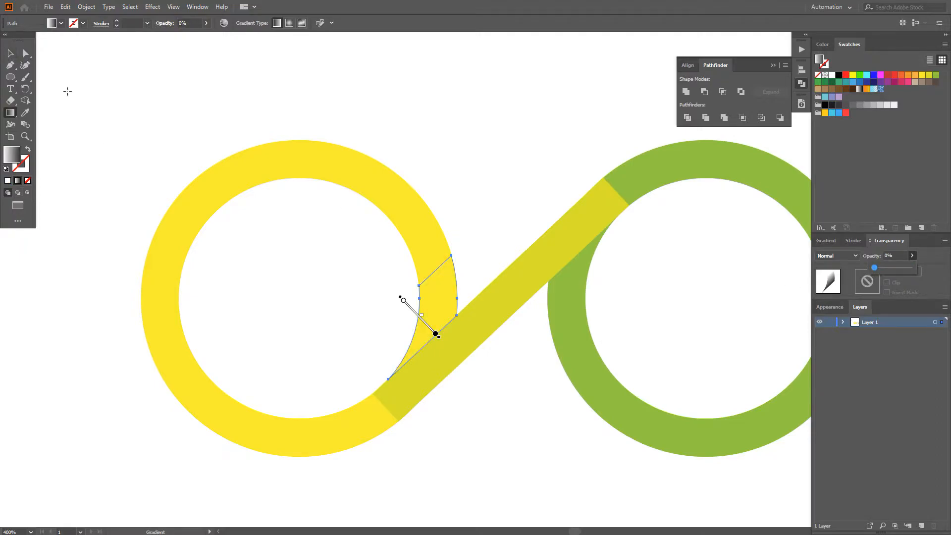
key(ctrl+z)
key(v)
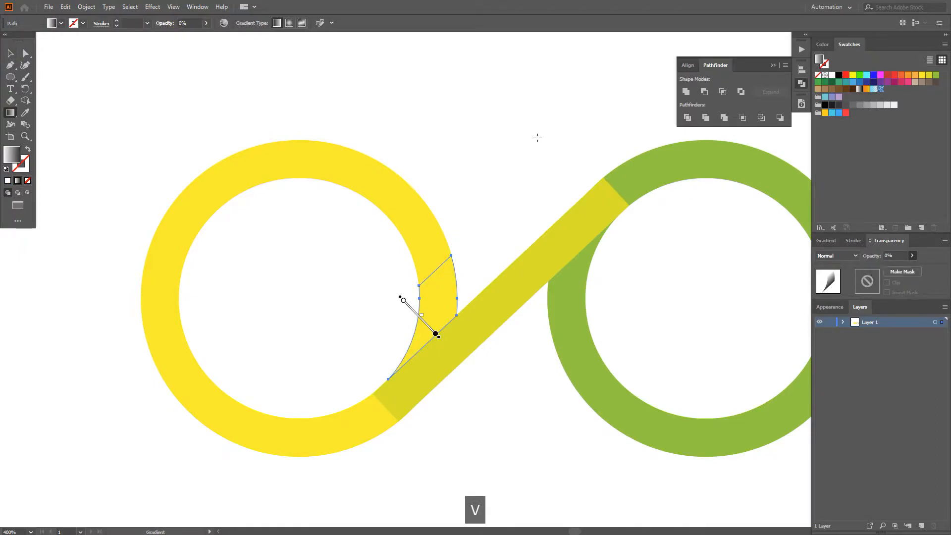
key(ctrl+z)
key(g)
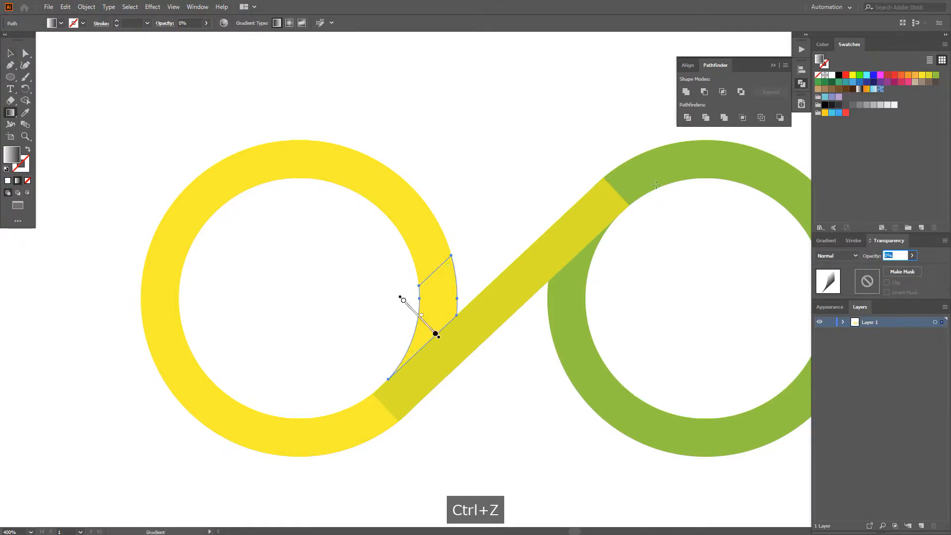
click(825, 240)
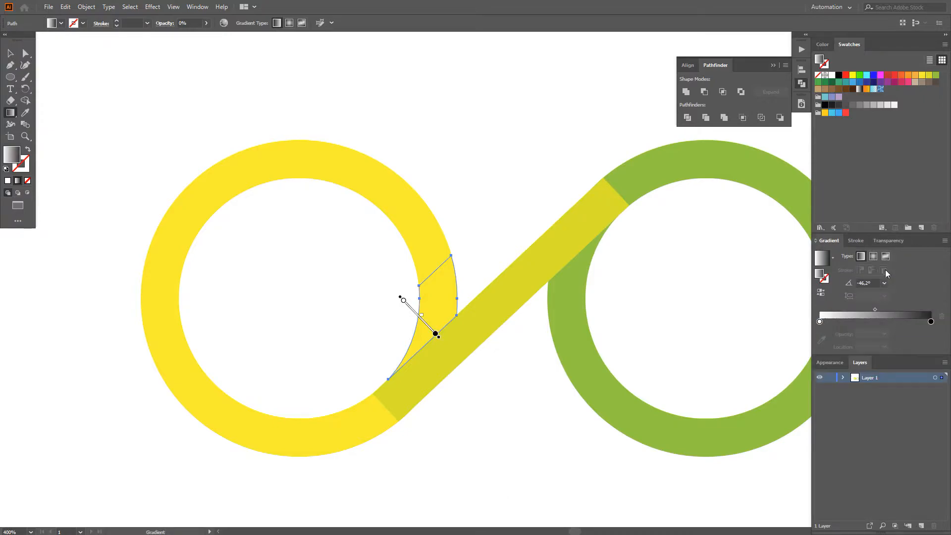
key(ctrl+z)
Make the white stop of the segment's gradient fully transparent.
click(820, 321)
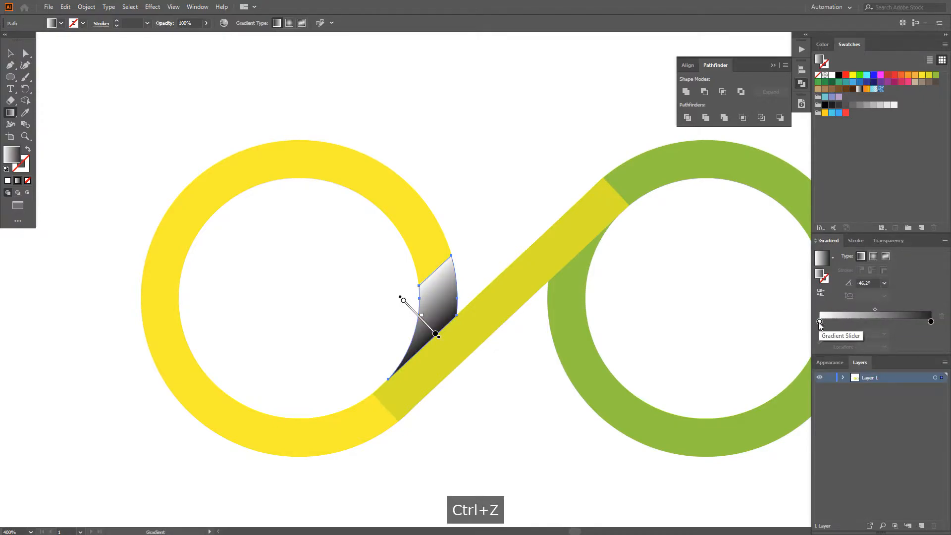
click(889, 241)
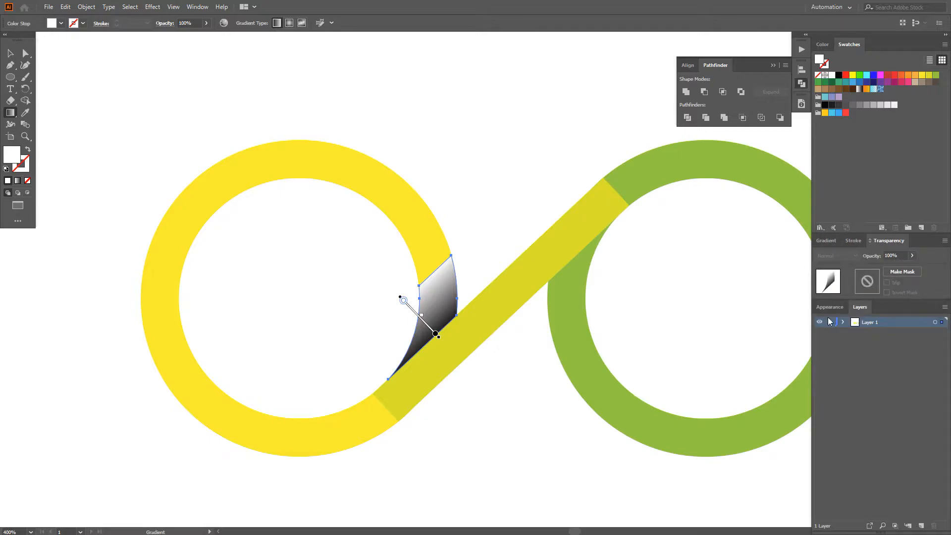
click(825, 241)
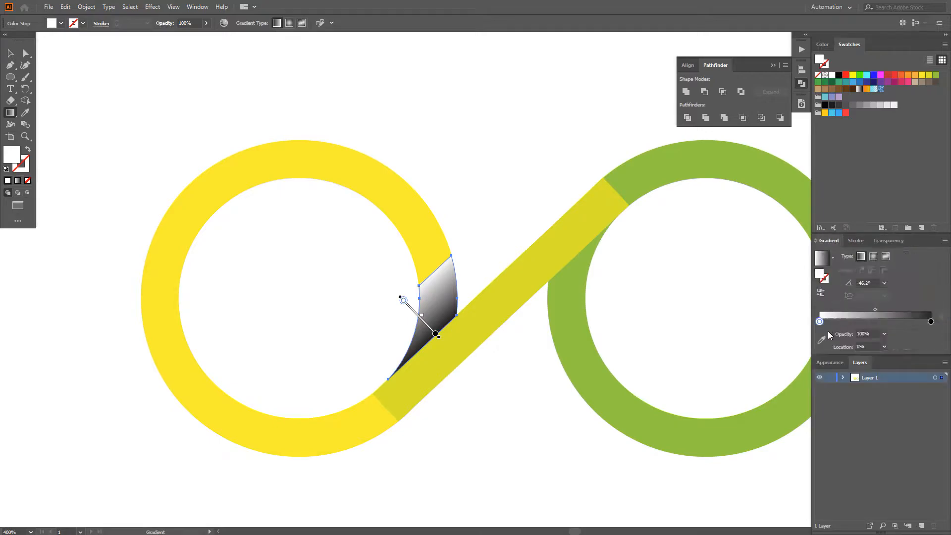
click(885, 335)
click(895, 345)
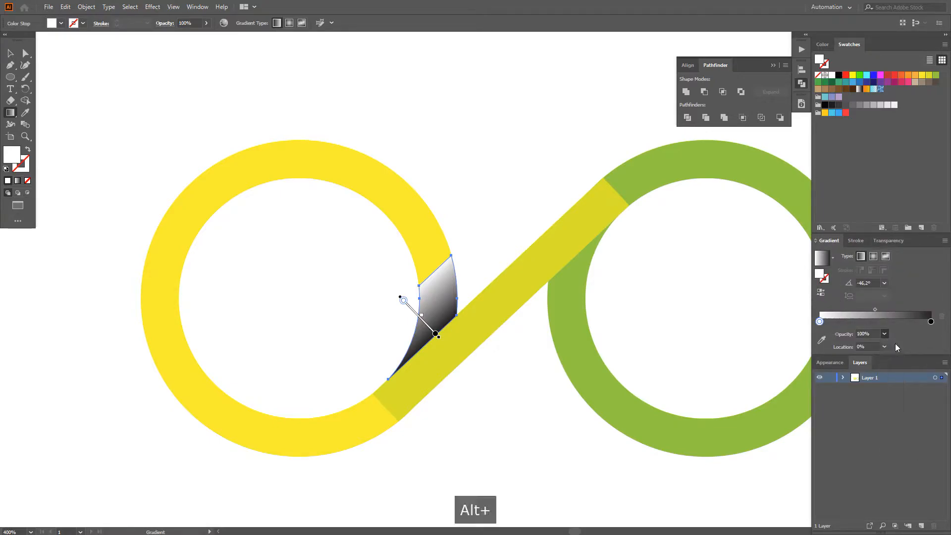
Change the gradient's black stop to a grey swatch and blend the segment as a multiplied shadow over the yellow ring.
click(930, 322)
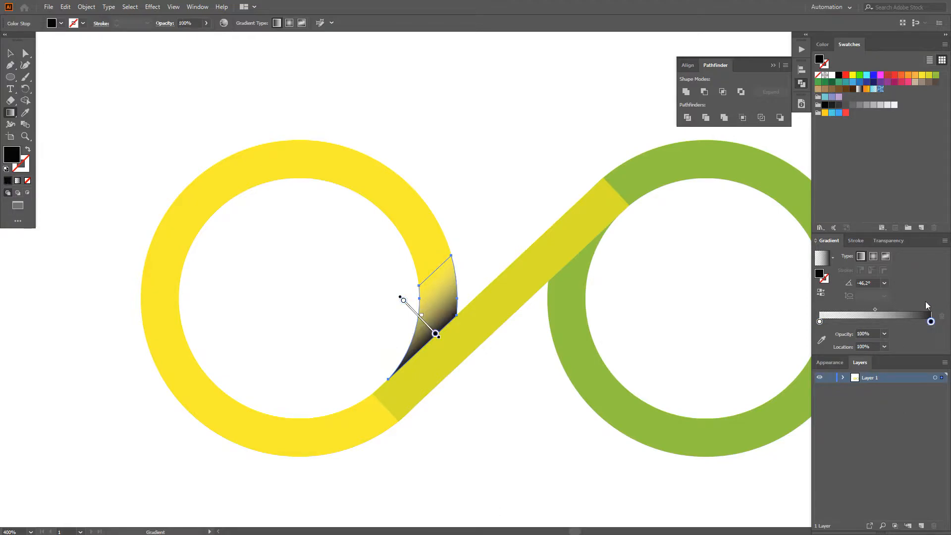
alt+click(879, 106)
alt+click(873, 105)
key(F5)
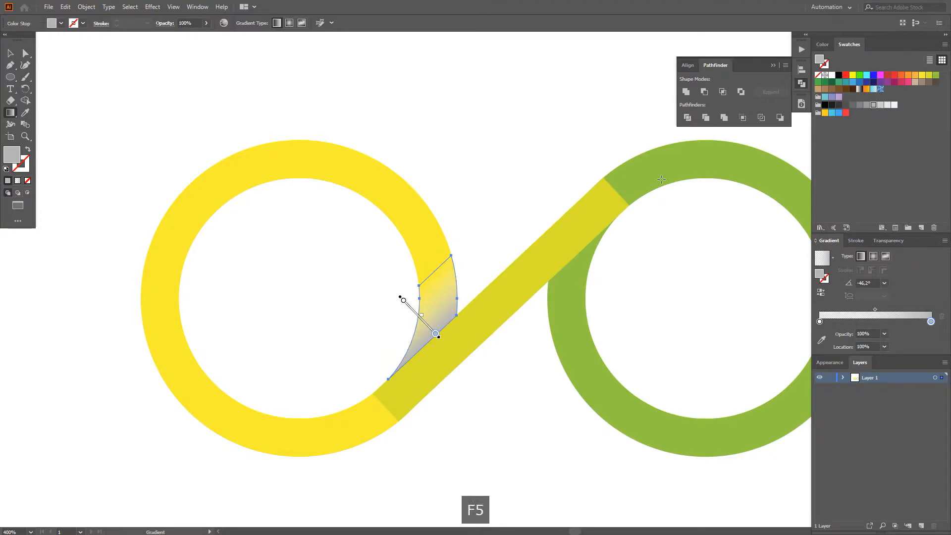
key(v)
click(473, 187)
Outline the green ring's stroke, turning it into a filled compound path.
scroll(495, 226, down, 1)
key(space)
drag(495, 224, 416, 199)
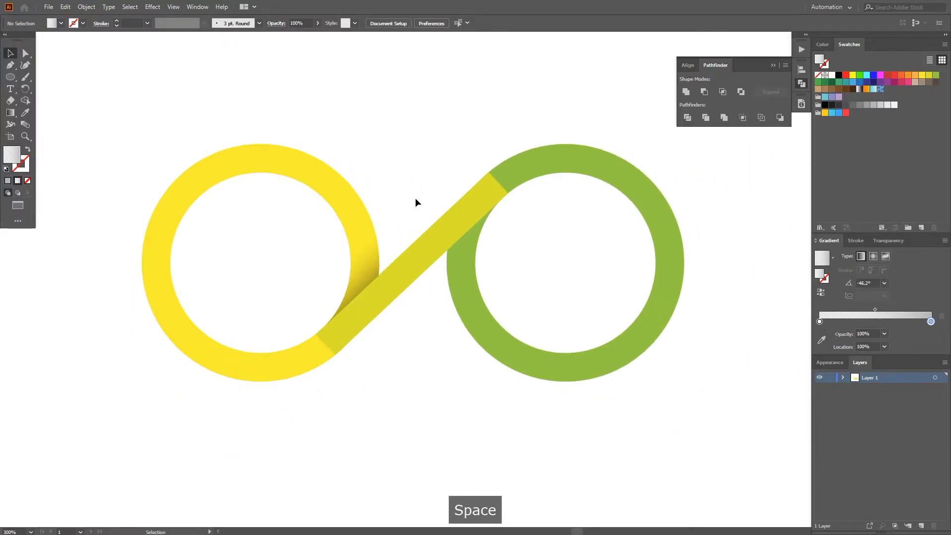
click(462, 259)
scroll(461, 260, down, 2)
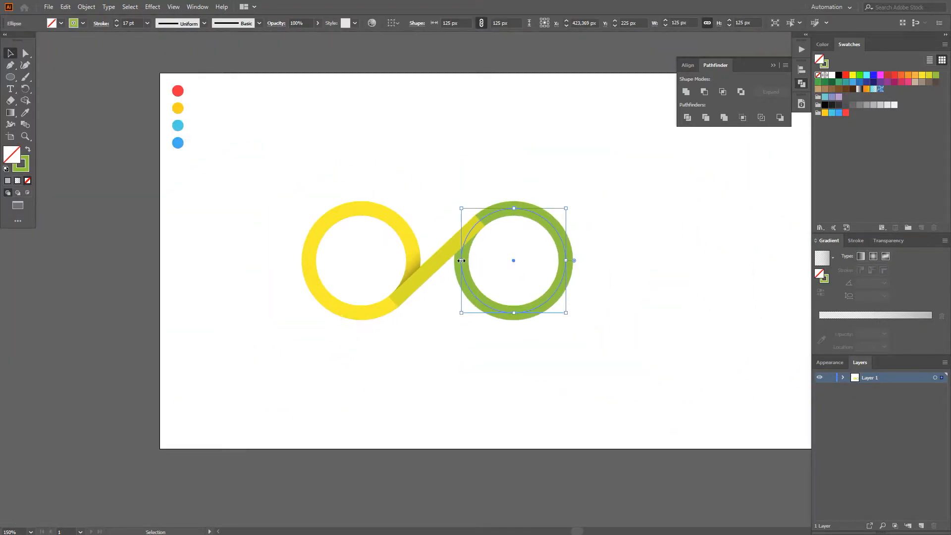
key(ctrl)
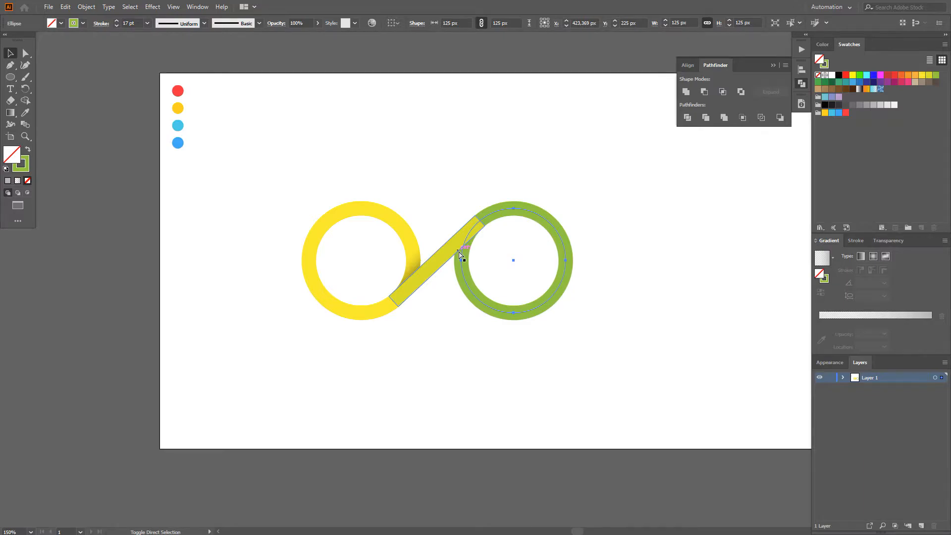
key(ctrl+shift+q)
key(v)
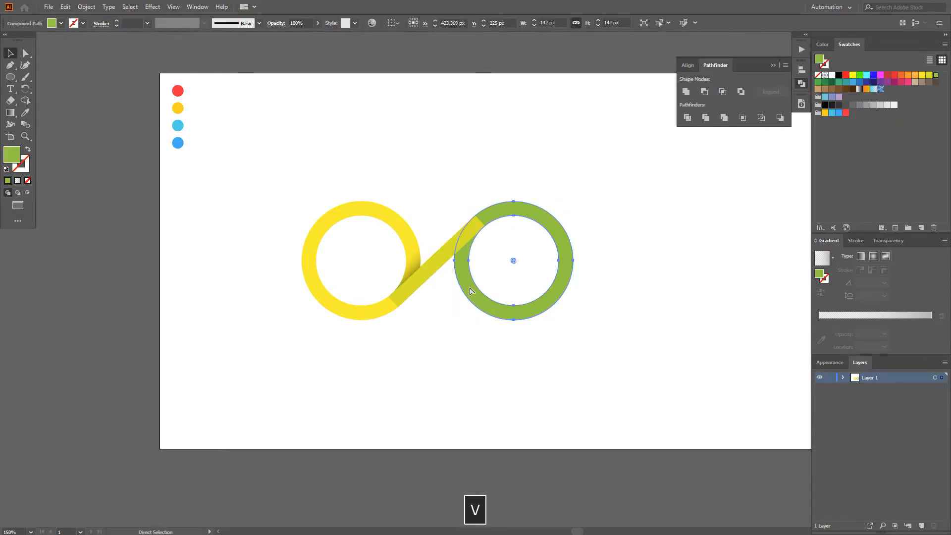
Paste a copy of the green ring in front and subtract it from the diagonal bar with Minus Front.
key(ctrl+c)
click(444, 257)
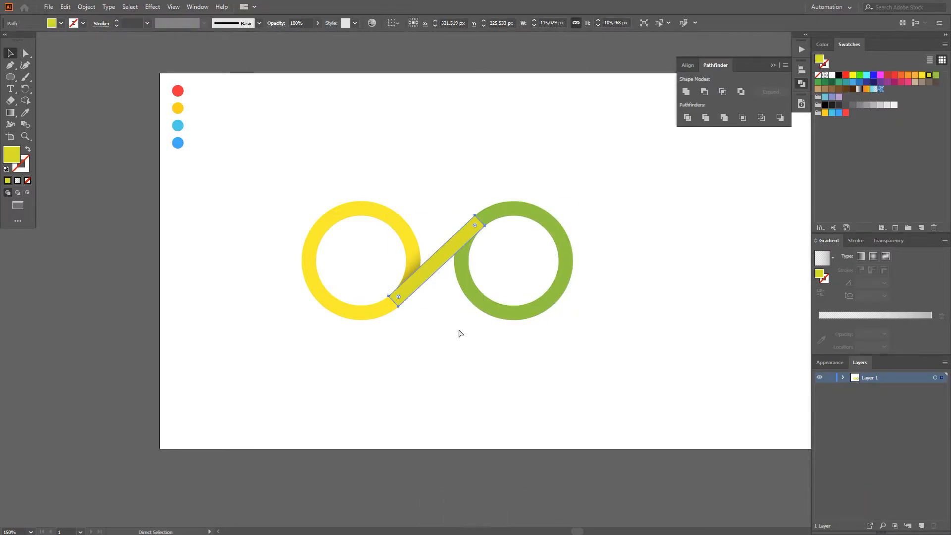
key(ctrl+f)
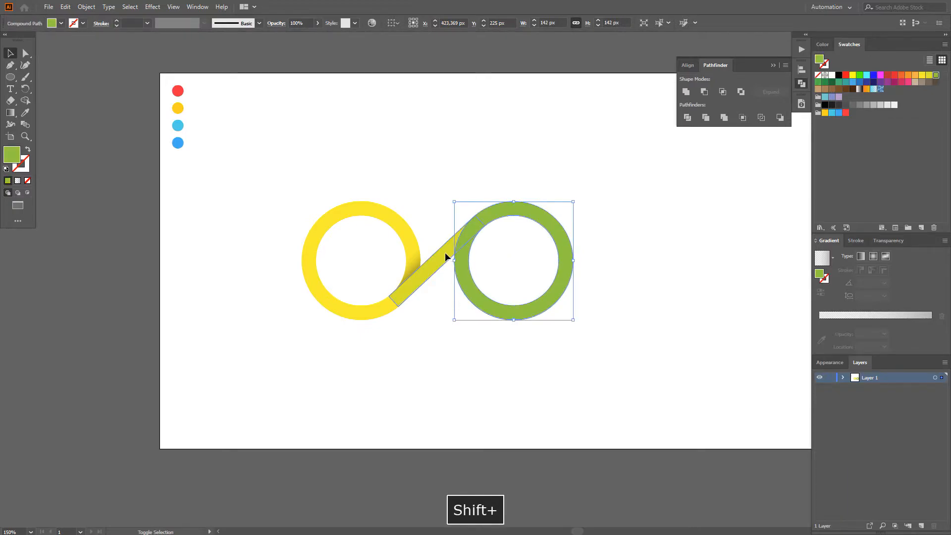
shift+click(446, 257)
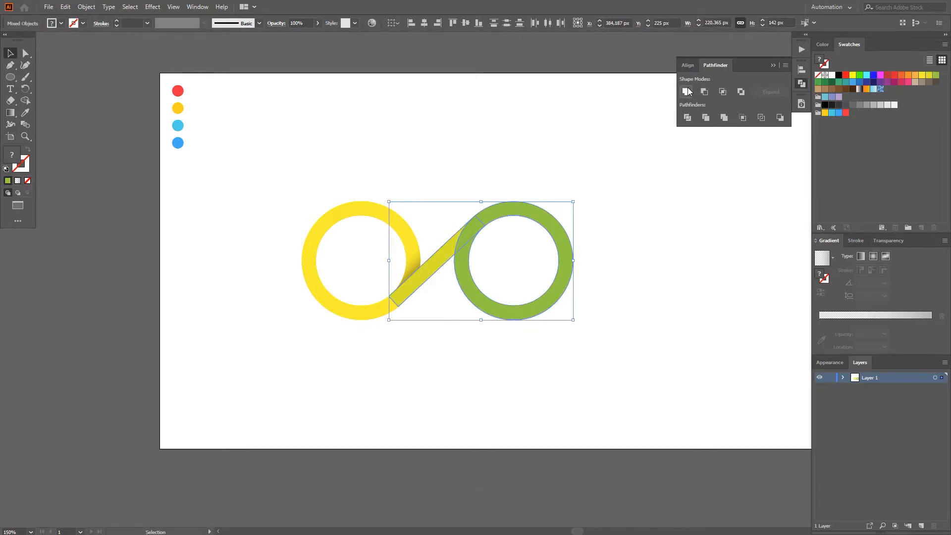
click(705, 92)
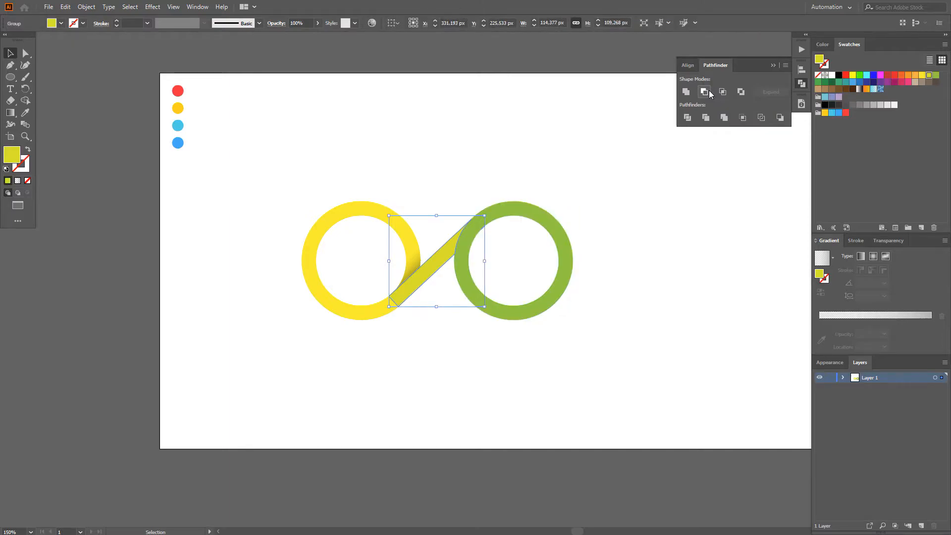
Isolate the cut bar group and delete its leftover piece inside the green ring, leaving isolation mode when done.
scroll(486, 208, up, 3)
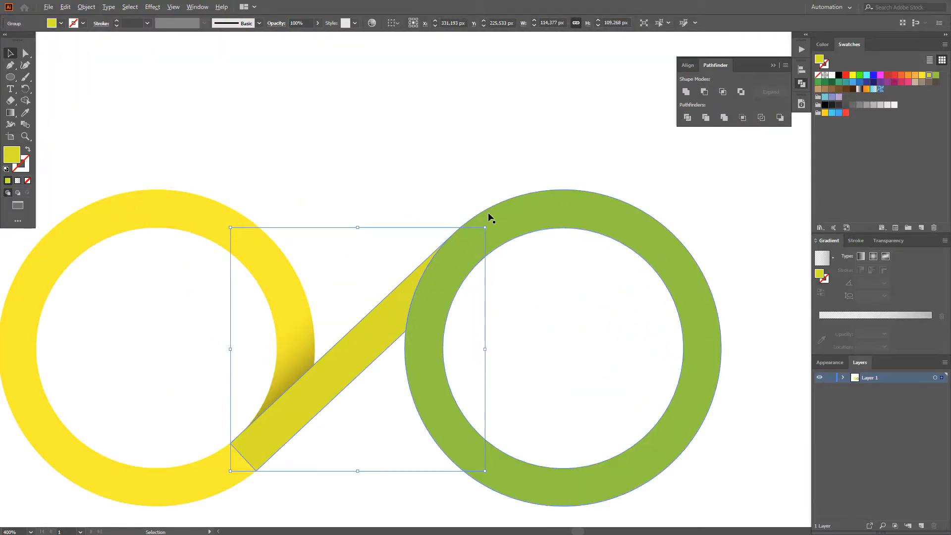
scroll(488, 218, down, 2)
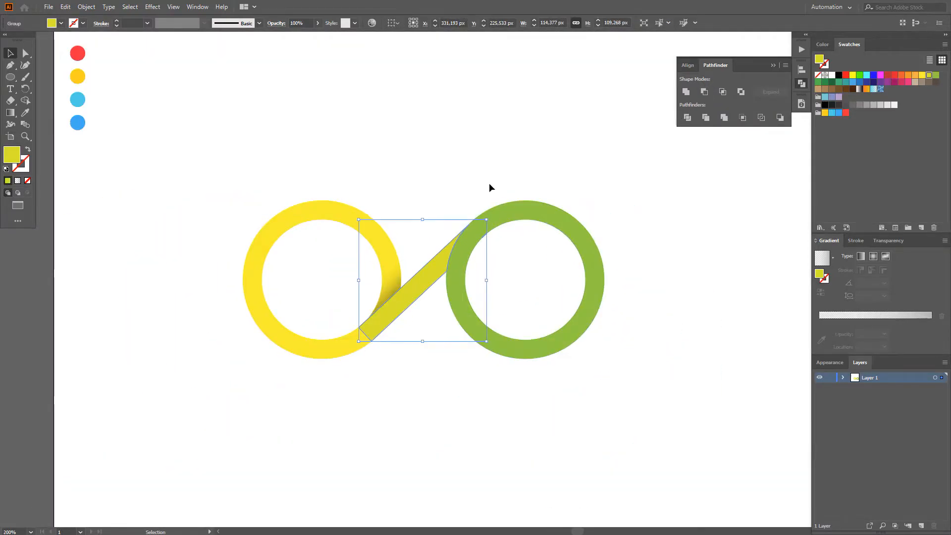
double_click(418, 290)
scroll(482, 234, up, 2)
drag(578, 277, 465, 163)
key(Delete)
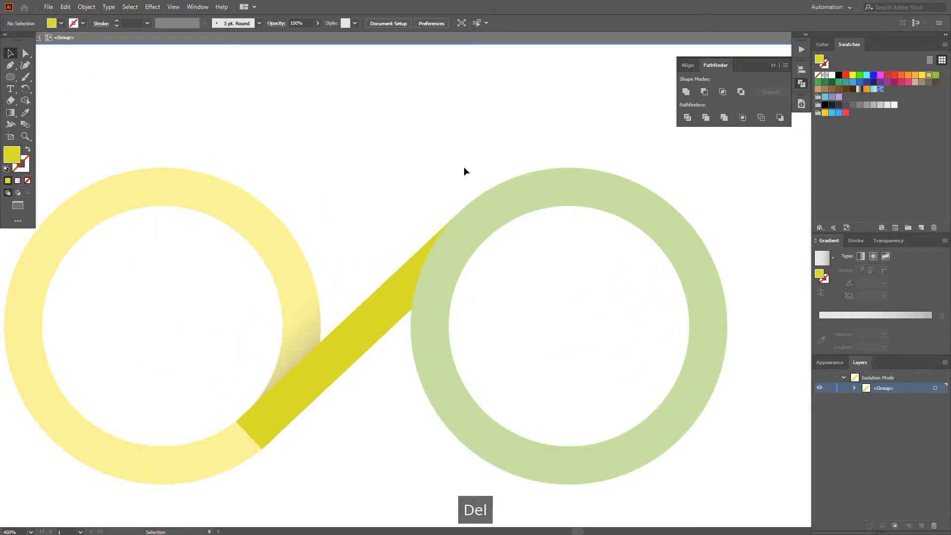
key(Escape)
Set aside a spare copy of the green ring well clear of the logo, at about X 909 px.
key(f)
scroll(448, 206, down, 1)
drag(448, 206, 465, 193)
scroll(469, 196, down, 1)
click(489, 212)
scroll(489, 212, down, 1)
drag(560, 243, 459, 271)
scroll(276, 247, down, 2)
scroll(186, 261, up, 4)
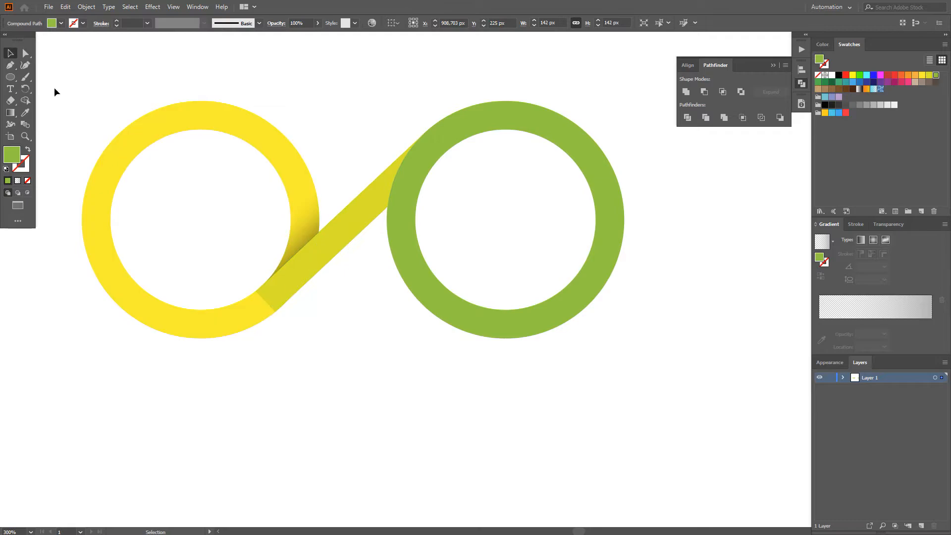
Draw a steep 1 pt black line without fill across the diagonal bar, a short distance from the green ring.
mouse_move(13, 81)
mouse_down()
mouse_move(30, 89)
mouse_move(37, 125)
mouse_up()
key(shift+x)
key(x)
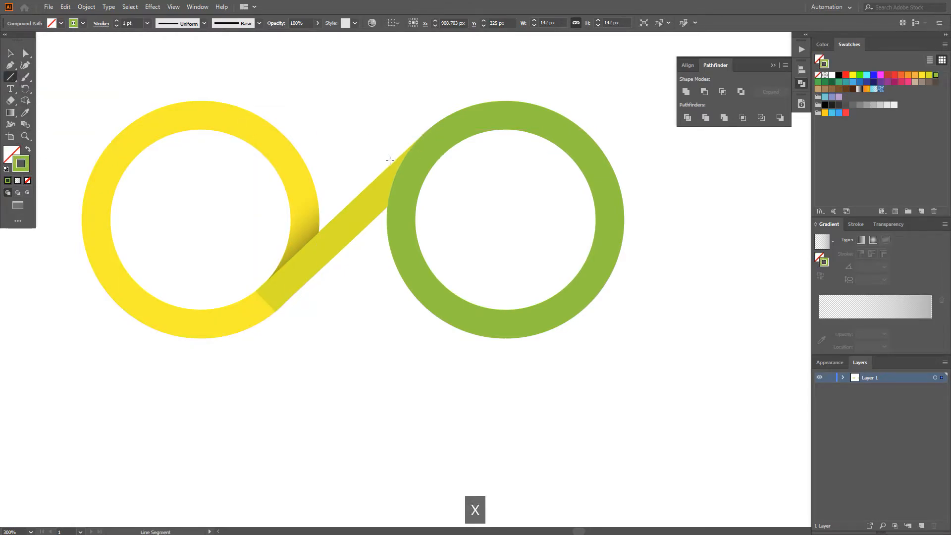
click(839, 75)
scroll(386, 185, up, 1)
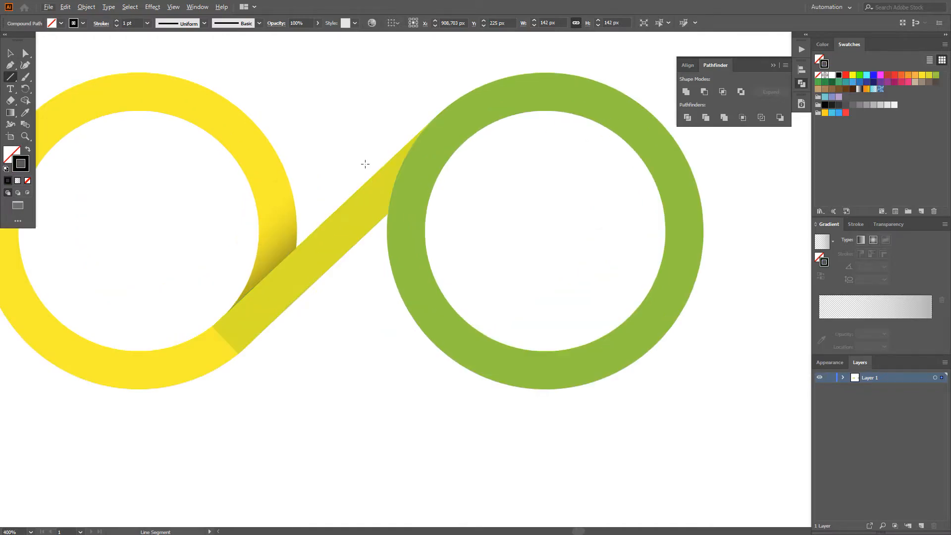
drag(360, 175, 346, 268)
Divide an in-place copy of the diagonal bar along the black line with Pathfinder and ungroup the resulting pieces.
key(v)
click(365, 218)
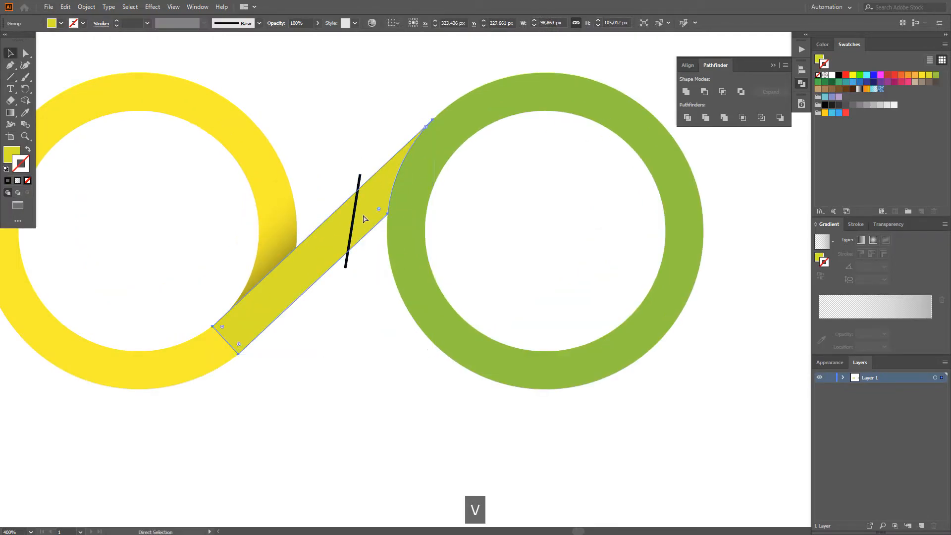
key(ctrl+c)
shift+click(353, 217)
click(687, 118)
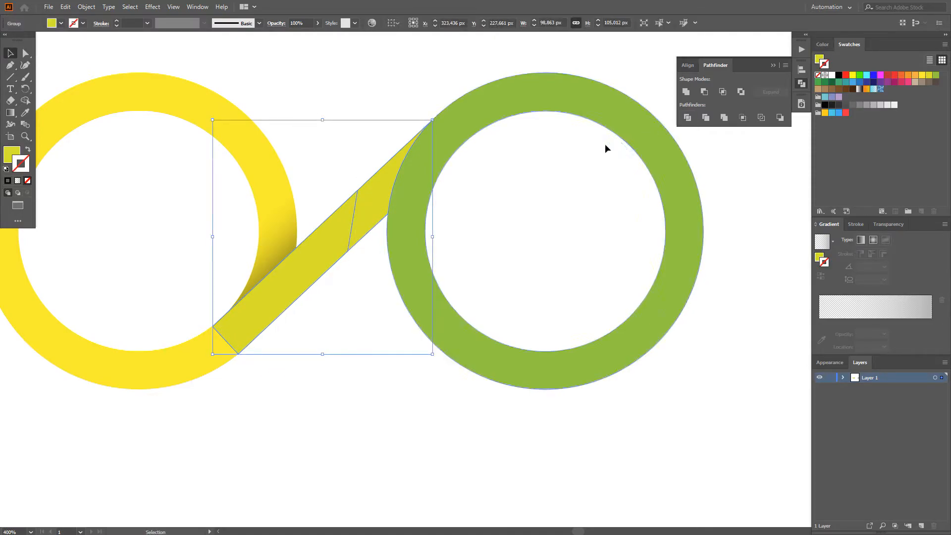
key(ctrl+shift+g)
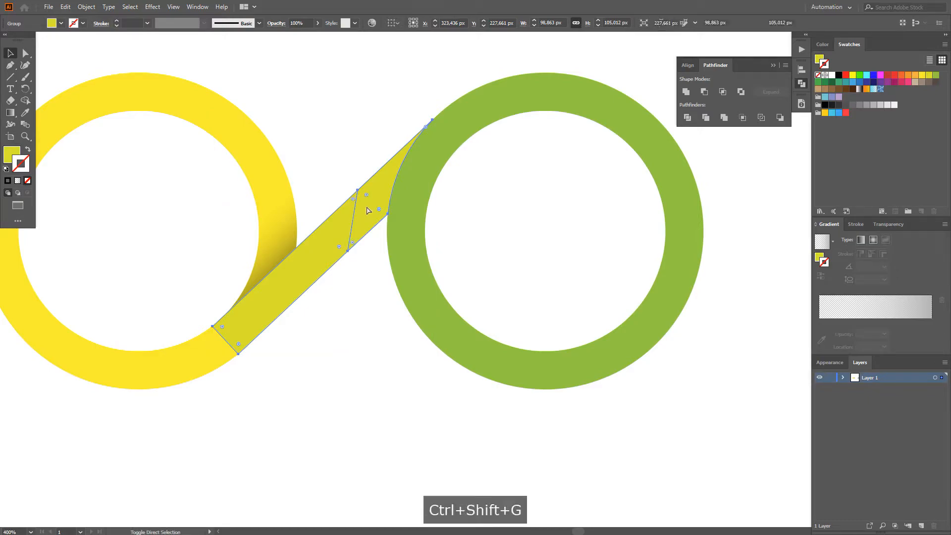
Delete the longer lower piece of the divided bar copy, keeping the short piece beside the green ring.
click(370, 316)
click(323, 263)
key(Delete)
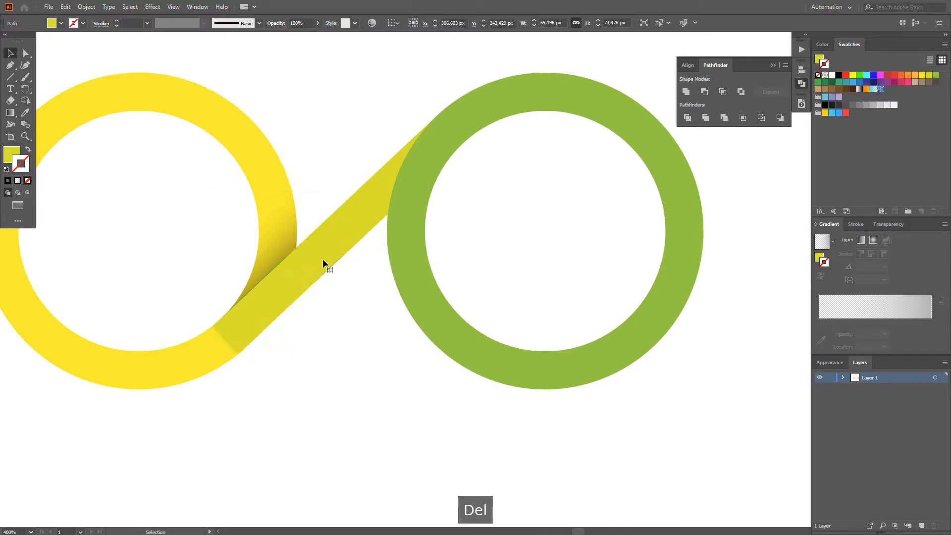
Copy the yellow ring's shadow gradient onto the short bar piece beside the green ring with the Eyedropper.
click(377, 217)
key(i)
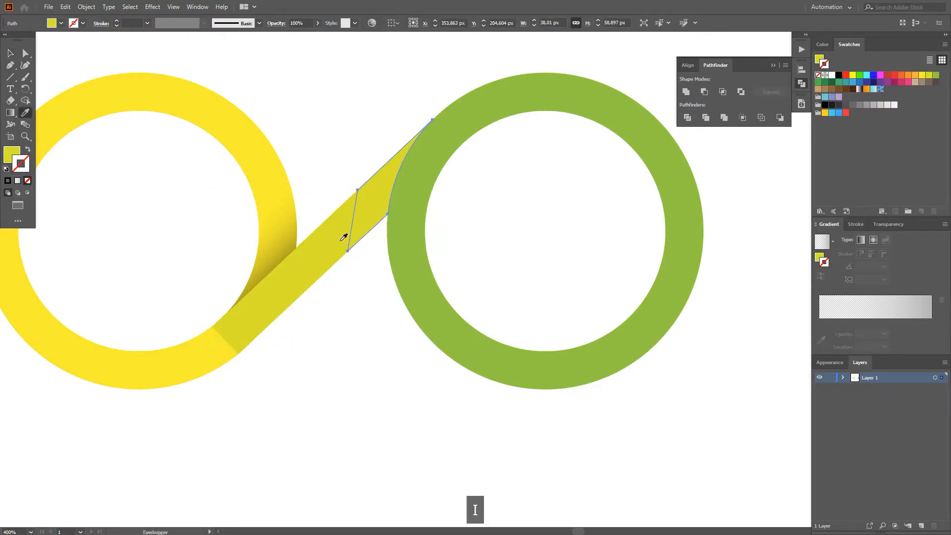
click(282, 249)
key(g)
scroll(371, 193, up, 2)
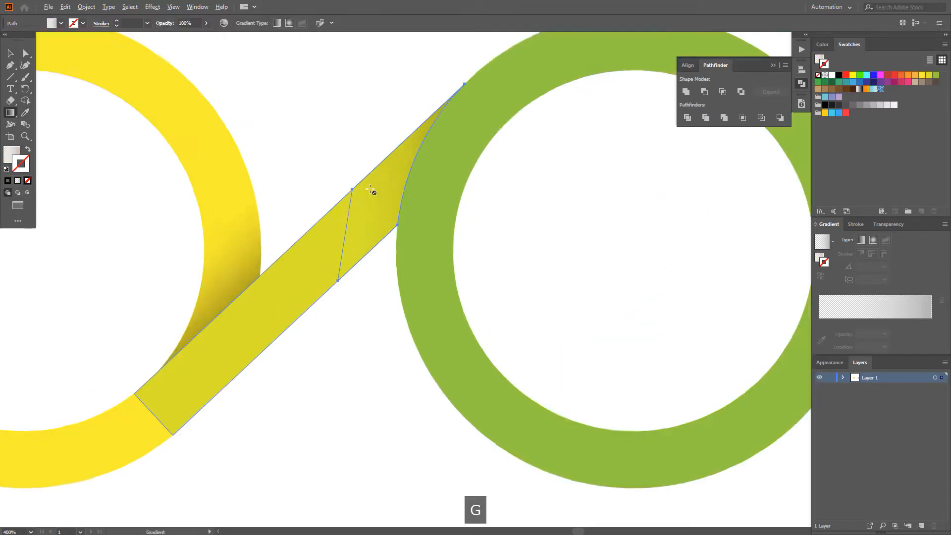
Redraw the bar shadow's gradient at about -12.7°, running from the bar's upper edge to the green ring's outer edge.
key(x)
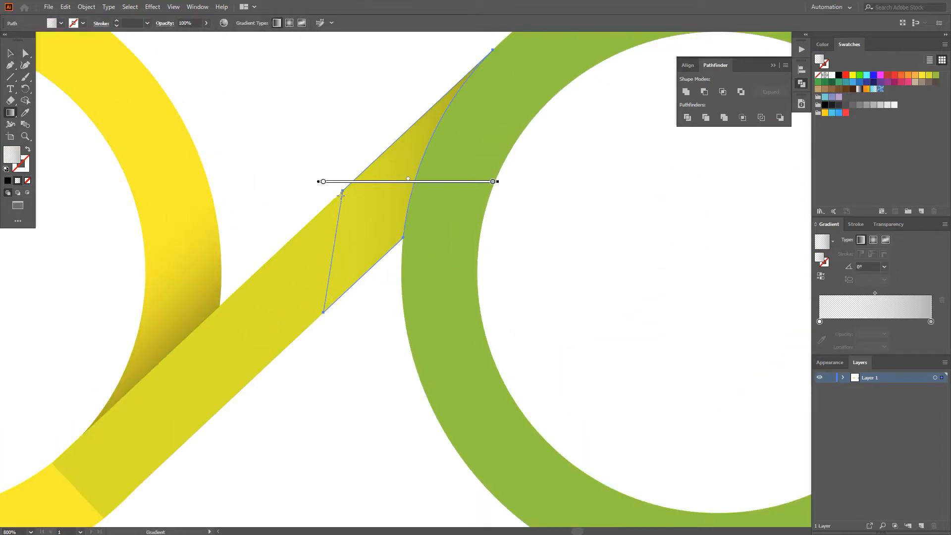
drag(334, 188, 330, 180)
drag(330, 167, 414, 184)
scroll(414, 183, down, 2)
key(v)
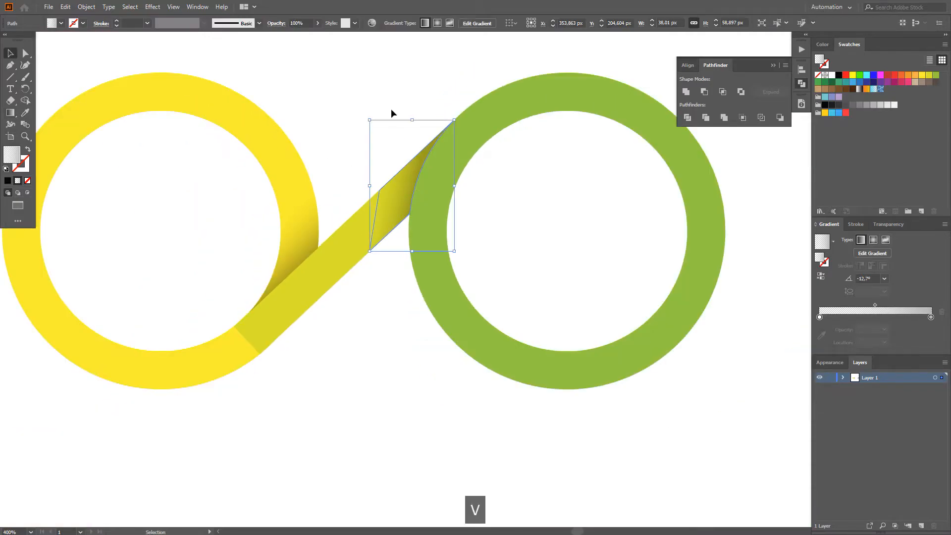
click(418, 141)
Shift the midpoint of the bar shadow's gradient slightly towards its dark end beside the green ring.
key(a)
click(388, 200)
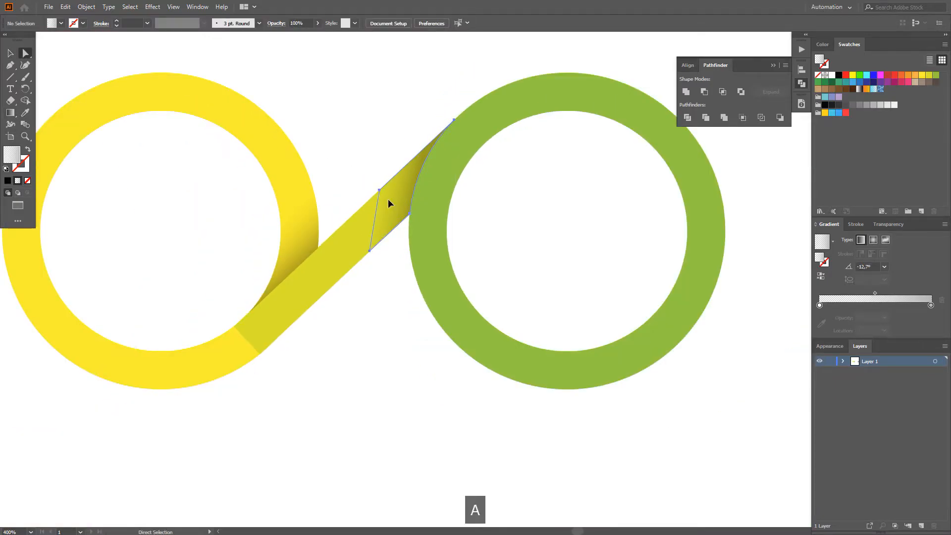
key(g)
scroll(393, 181, up, 2)
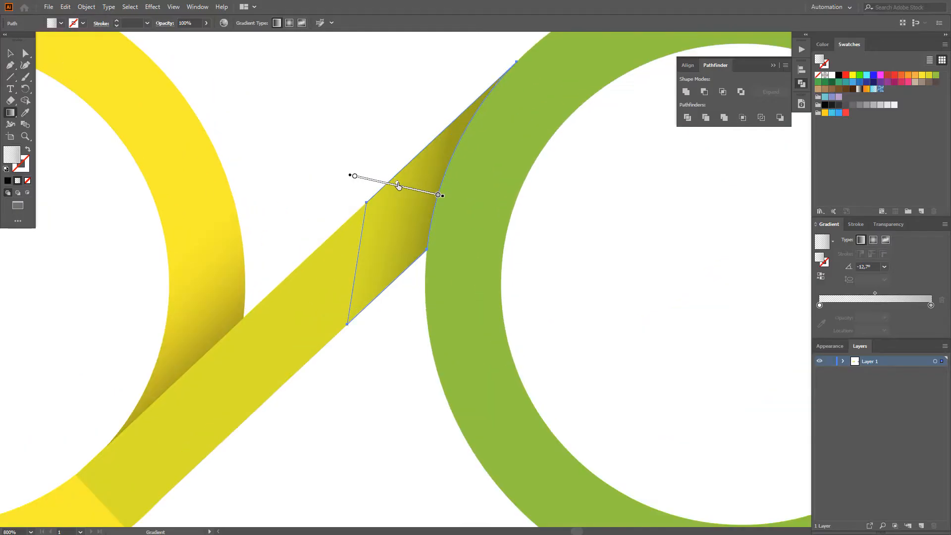
key(a)
click(361, 119)
scroll(386, 281, down, 2)
key(v)
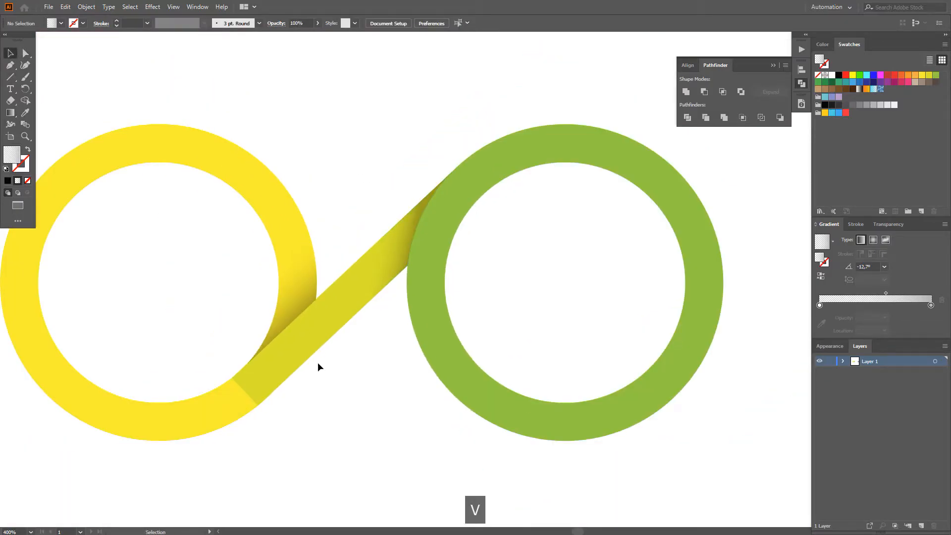
Unite the diagonal bar and the yellow ring into one olive-yellow shape with Pathfinder.
scroll(346, 351, down, 1)
key(v)
click(346, 315)
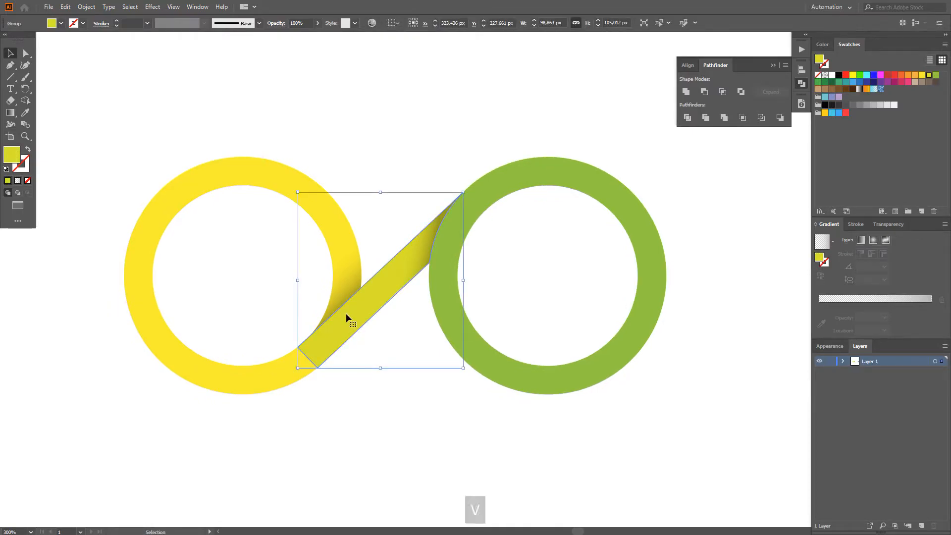
shift+click(262, 170)
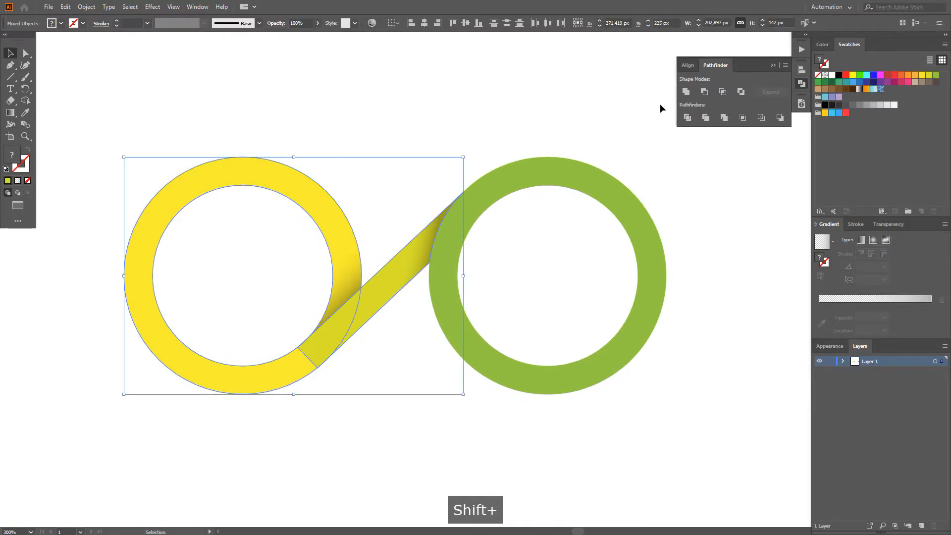
click(686, 92)
click(376, 159)
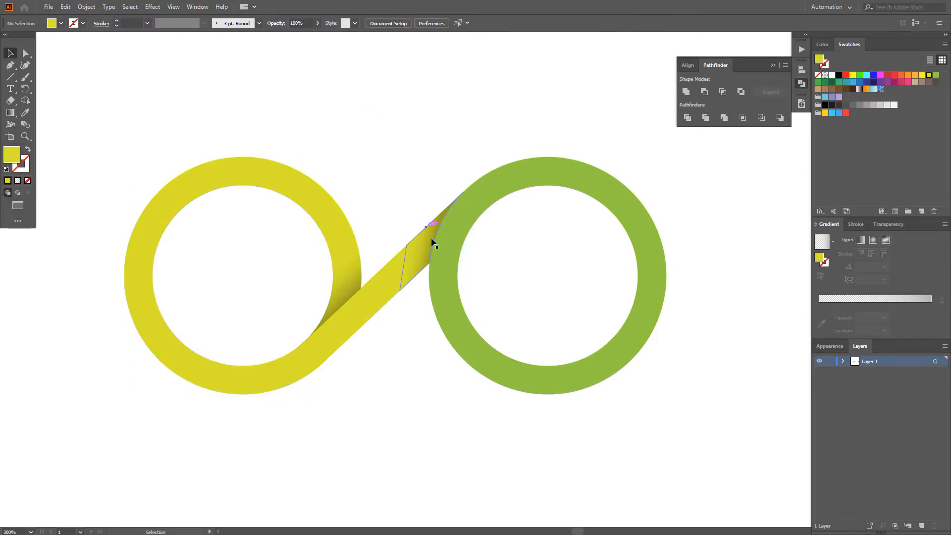
Swap fill and stroke on the spare outlined ring beside the artboard, giving it a solid black fill without stroke.
scroll(445, 240, down, 3)
drag(429, 242, 352, 272)
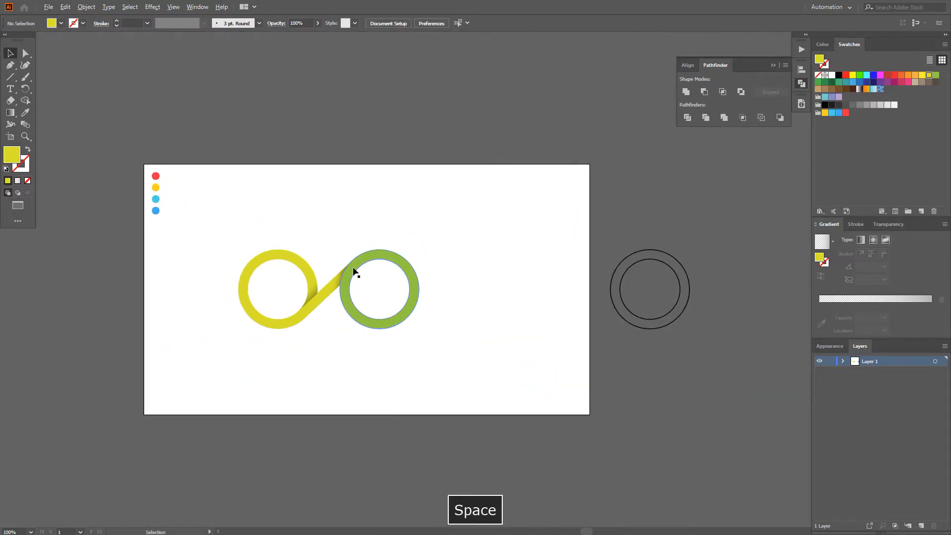
scroll(352, 272, up, 1)
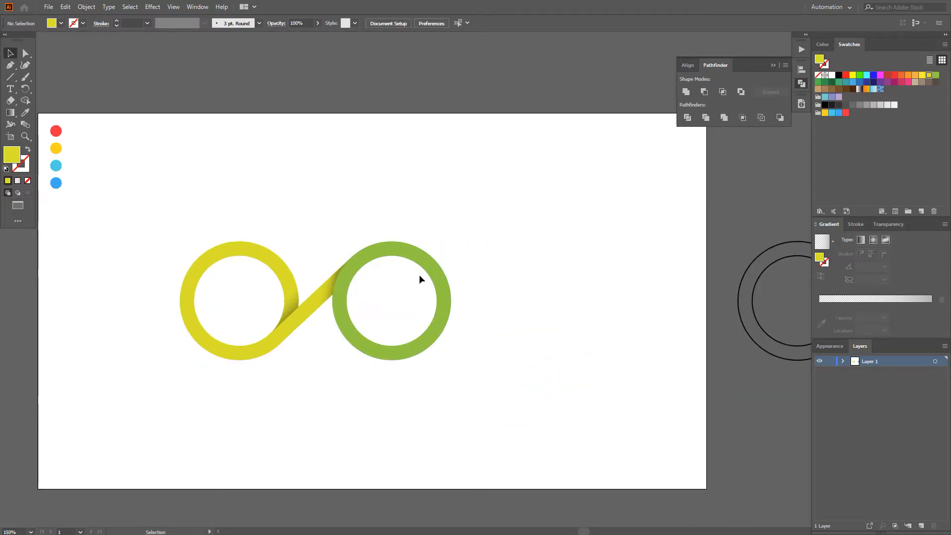
click(739, 290)
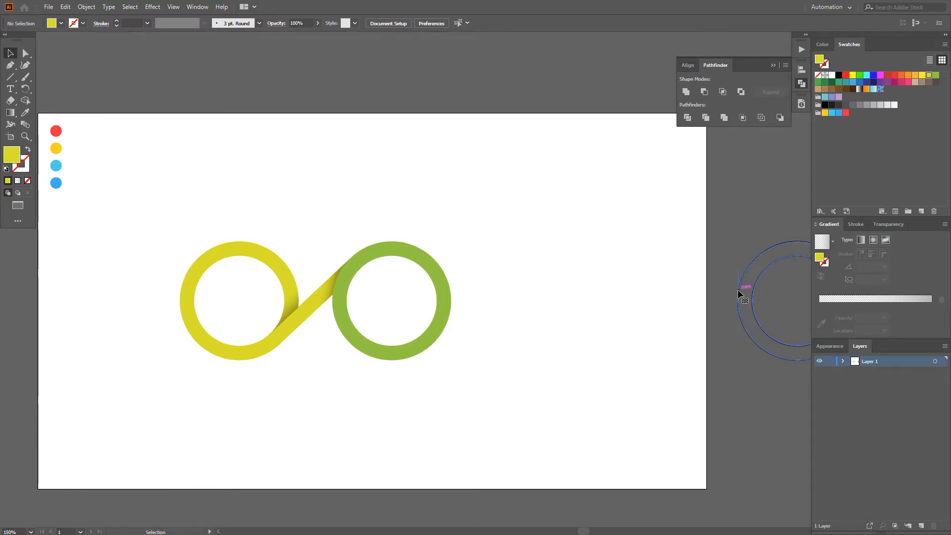
key(shift+x)
click(569, 290)
Copy the united ring and bar with both shadows 182.4 px horizontally, exactly over the green ring.
drag(152, 188, 328, 397)
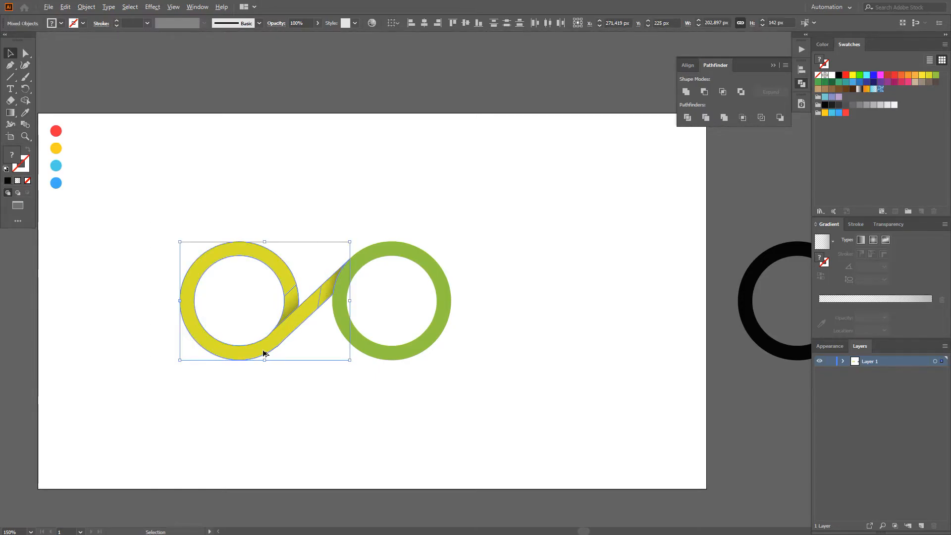
scroll(263, 353, up, 2)
scroll(263, 353, down, 2)
drag(255, 355, 405, 348)
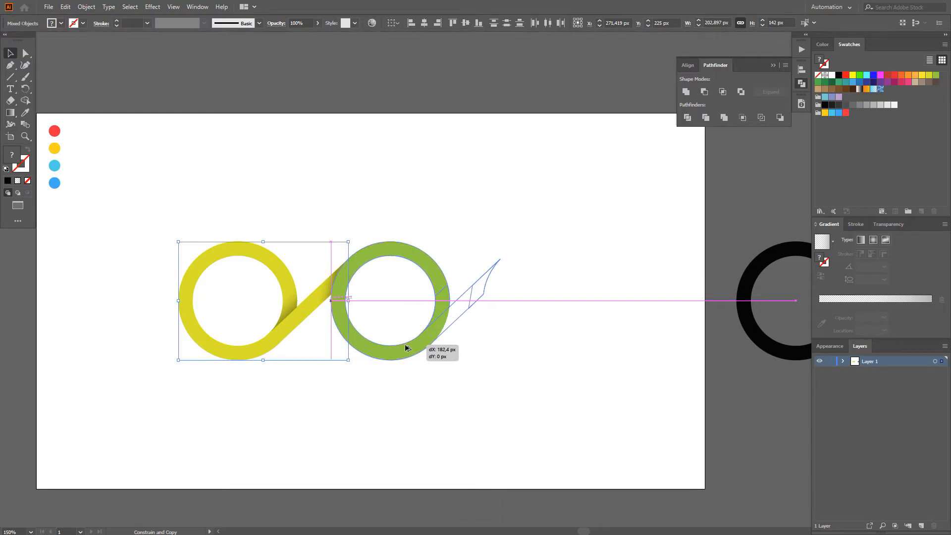
drag(405, 349, 405, 349)
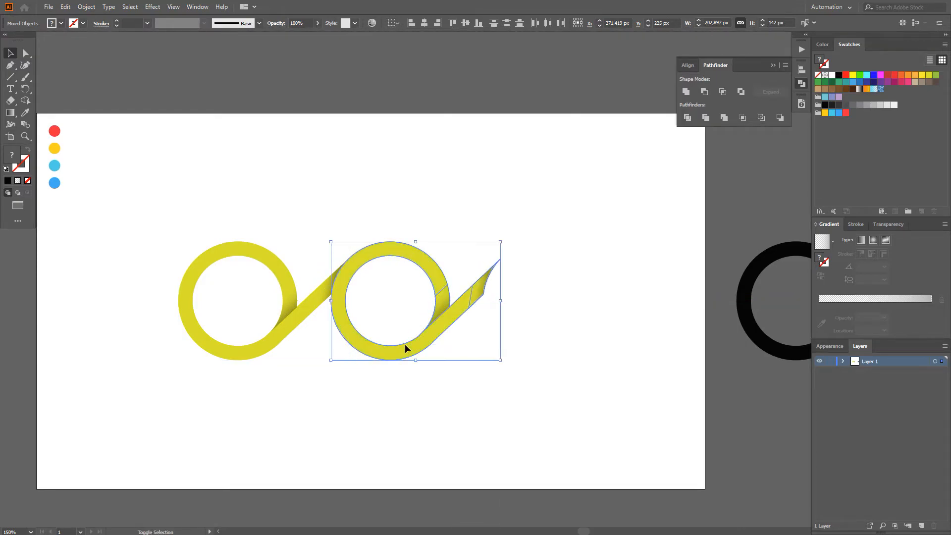
Repeat the duplication twice more to make a chain of four linked yellow rings.
scroll(405, 349, down, 1)
key(ctrl+d)
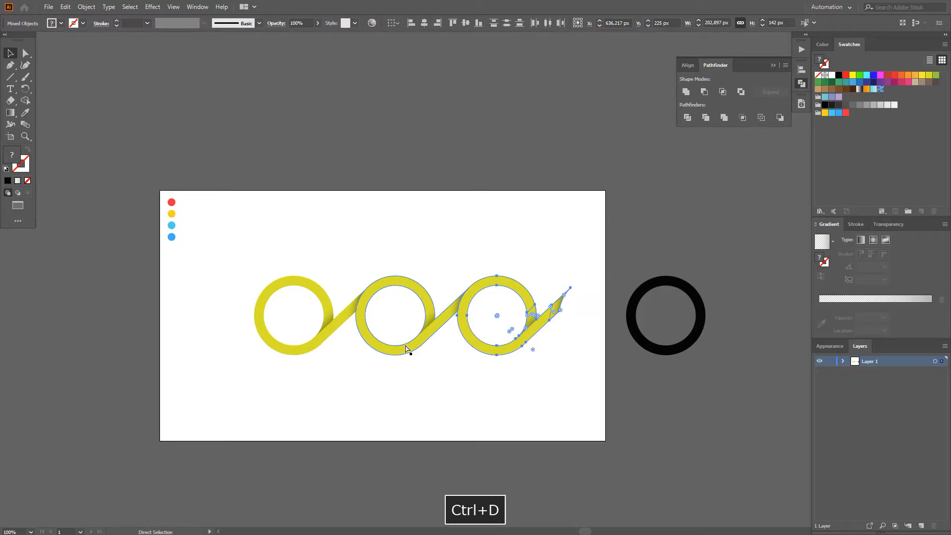
key(ctrl+d)
key(space)
drag(488, 371, 329, 343)
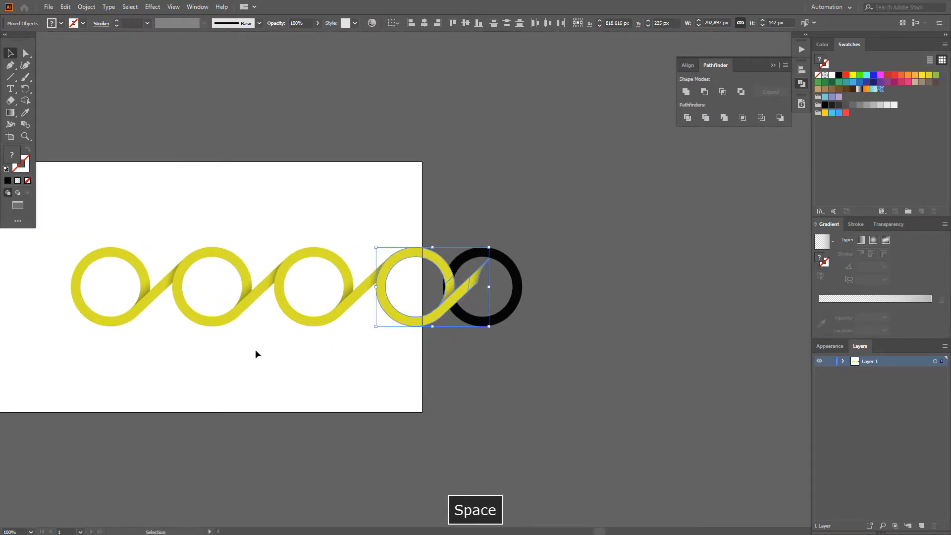
Bring the black ring to the front of the stacking order.
click(255, 350)
scroll(474, 316, up, 1)
click(480, 327)
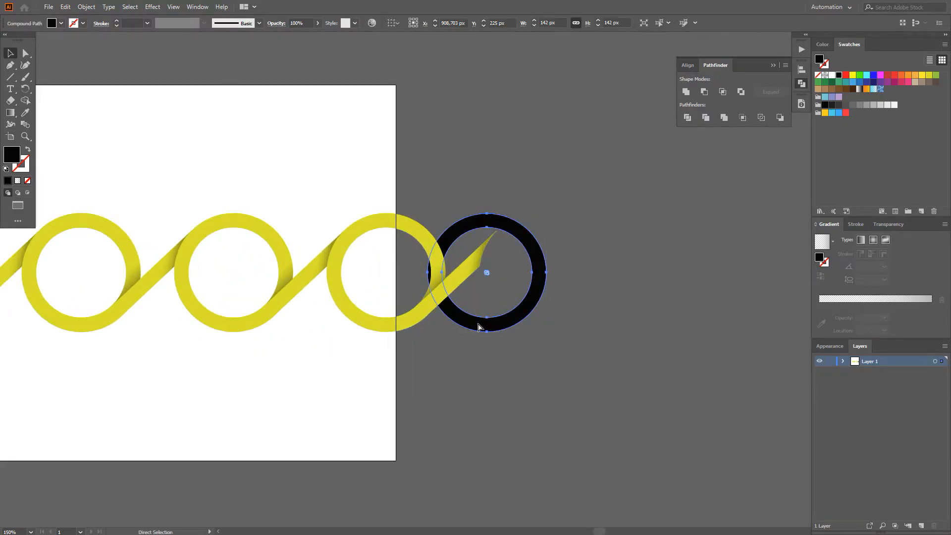
key(ctrl+shift+bracketright)
click(444, 339)
Move the black ring horizontally so it exactly covers the fourth yellow ring of the chain.
scroll(445, 339, up, 1)
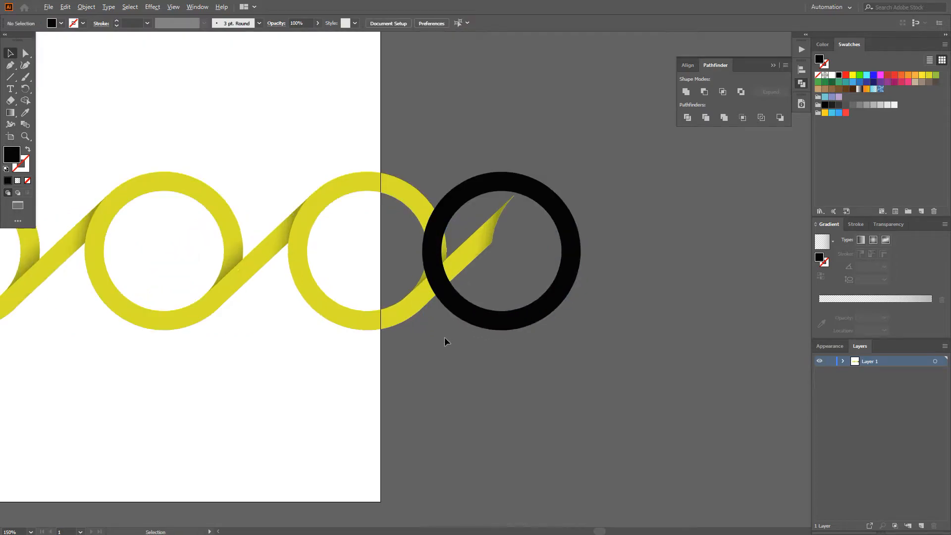
double_click(483, 314)
key(Escape)
drag(492, 322, 358, 319)
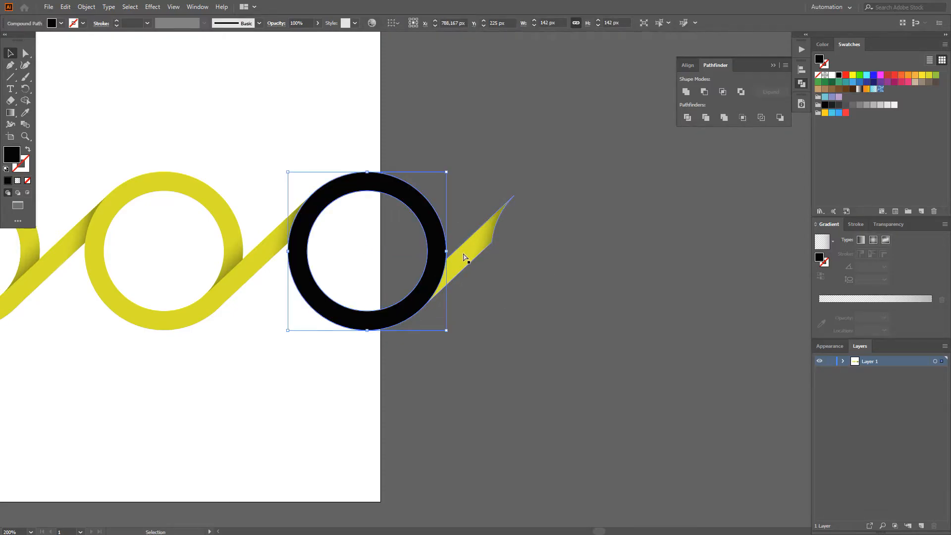
Hide the black ring temporarily, delete the fourth yellow ring and bar with its shadows, and show the black ring again.
key(ctrl+3)
drag(379, 149, 391, 184)
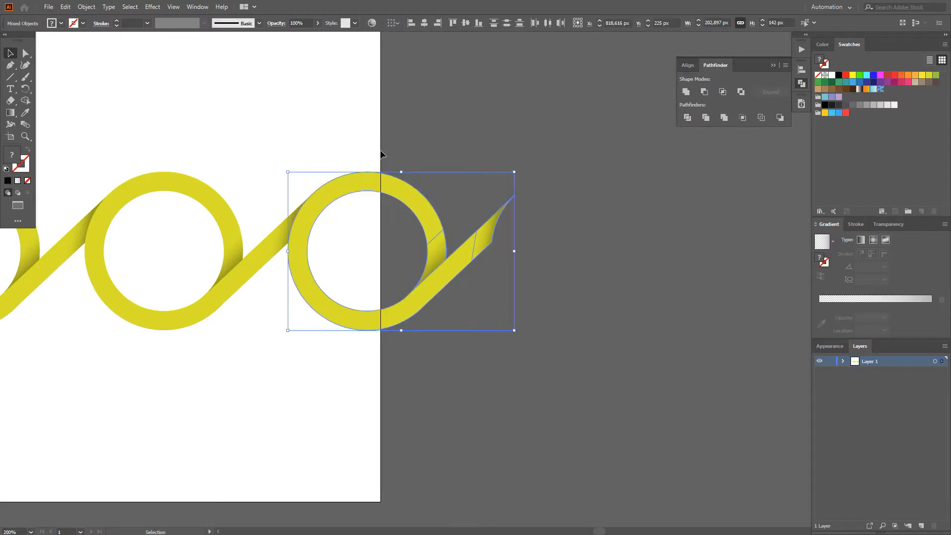
key(Delete)
key(ctrl+alt+3)
Hide the second yellow ring temporarily, delete the green ring beneath it, and show the hidden ring again.
scroll(396, 263, down, 2)
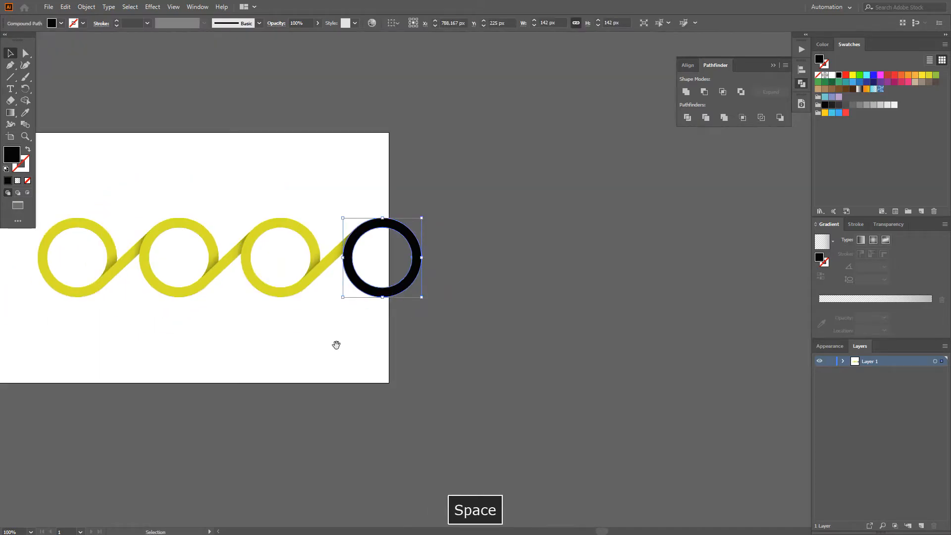
drag(355, 339, 458, 342)
click(419, 351)
click(304, 232)
key(ctrl+3)
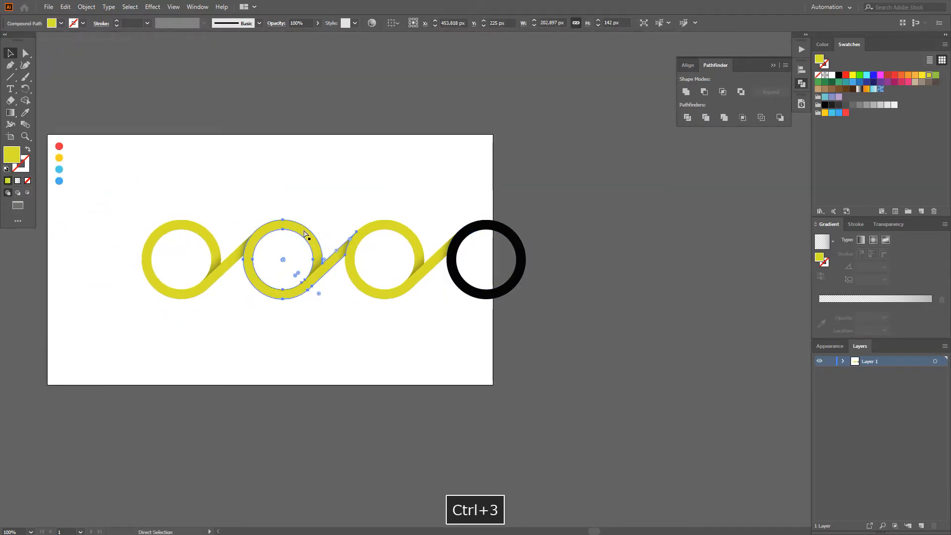
click(303, 229)
key(Delete)
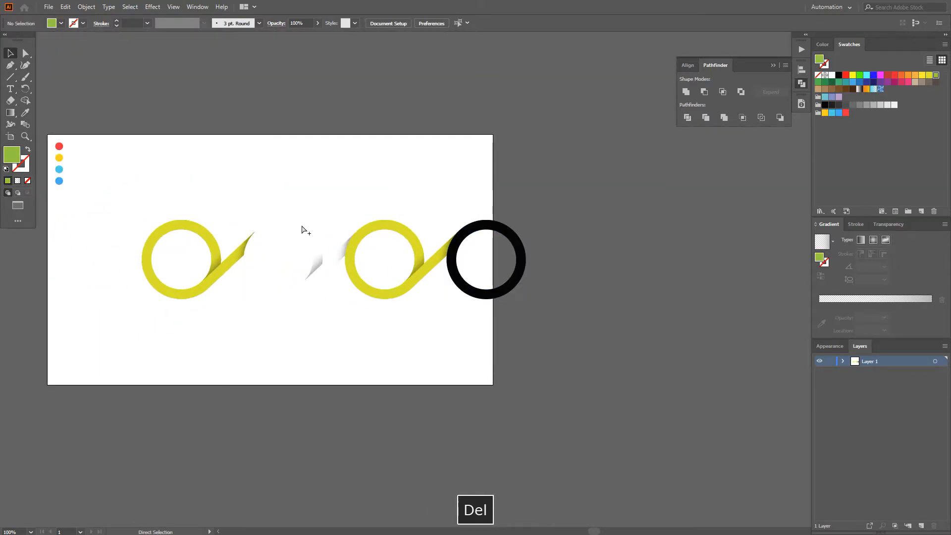
key(ctrl+alt+3)
Group the whole chain of four rings and centre it horizontally on the artboard.
click(195, 202)
drag(134, 197, 498, 320)
key(ctrl+g)
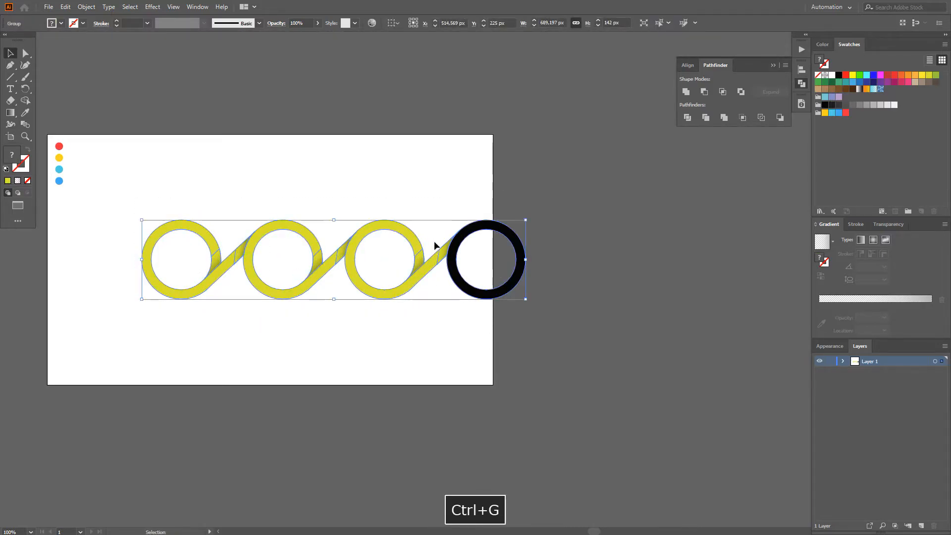
click(397, 23)
click(400, 54)
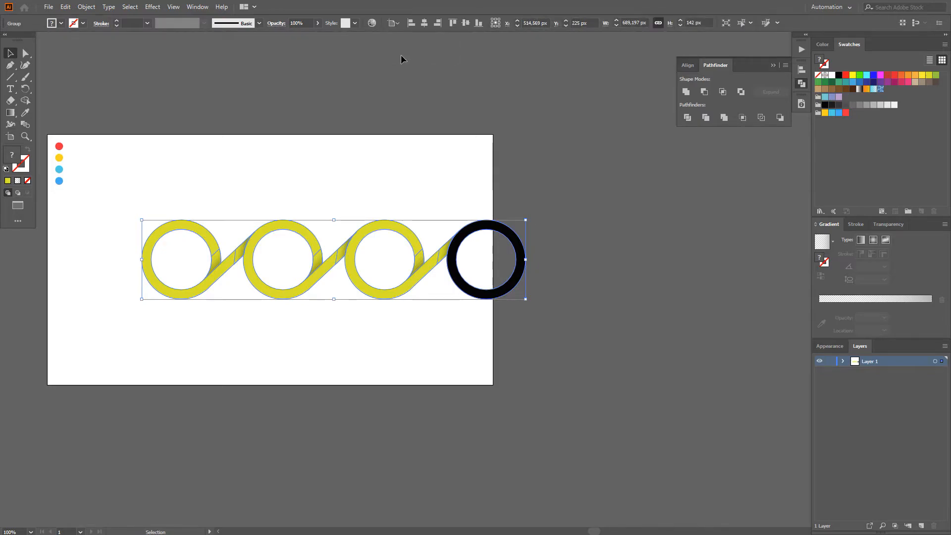
click(424, 27)
key(space)
drag(362, 183, 388, 172)
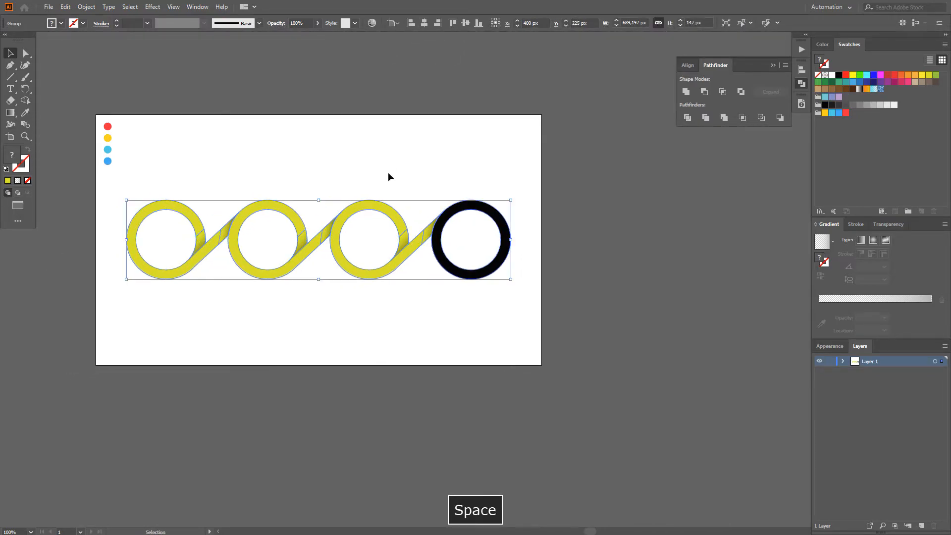
Ungroup the centred chain of rings and clear the selection.
click(367, 207)
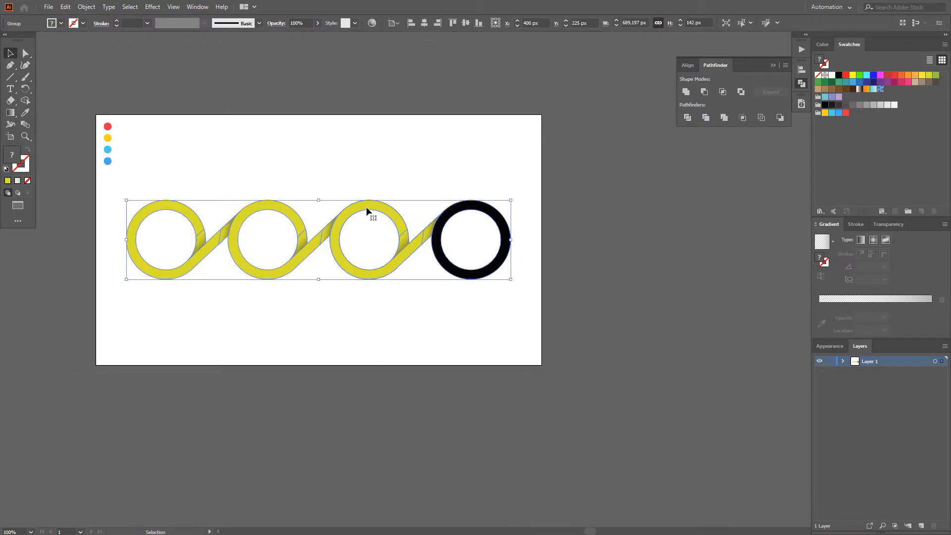
key(ctrl+shift+g)
click(263, 312)
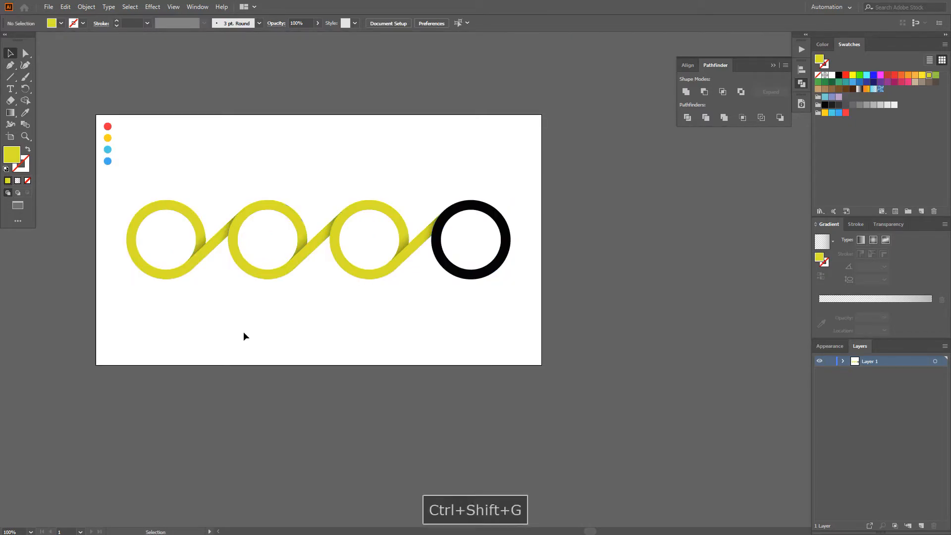
key(space)
drag(238, 335, 248, 333)
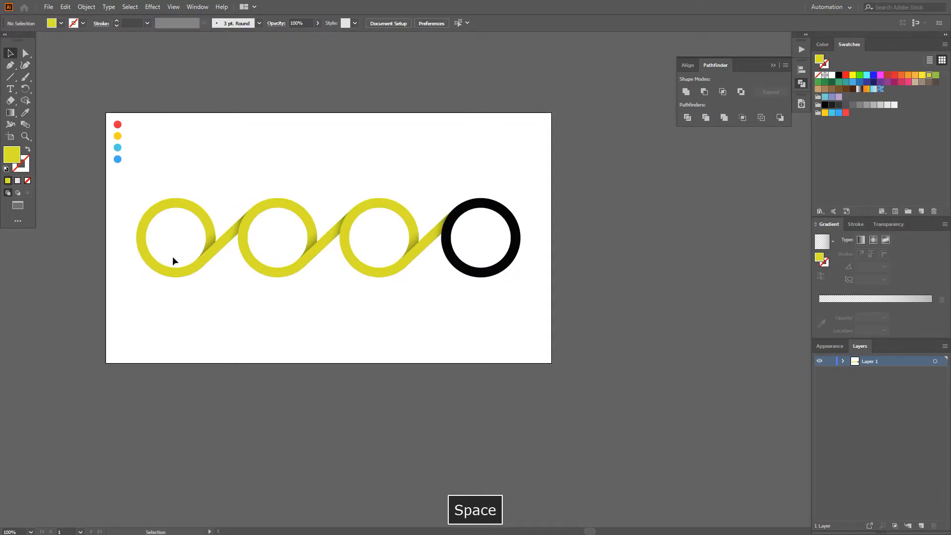
Recolour the first ring and its bar with the red sample circle using the Eyedropper.
scroll(172, 230, up, 1)
key(space)
drag(176, 214, 221, 238)
key(a)
click(224, 219)
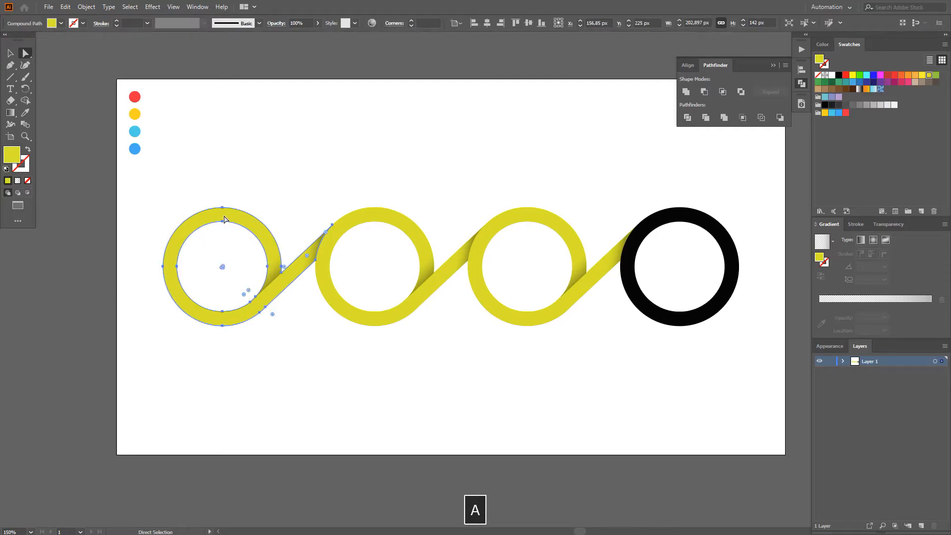
key(i)
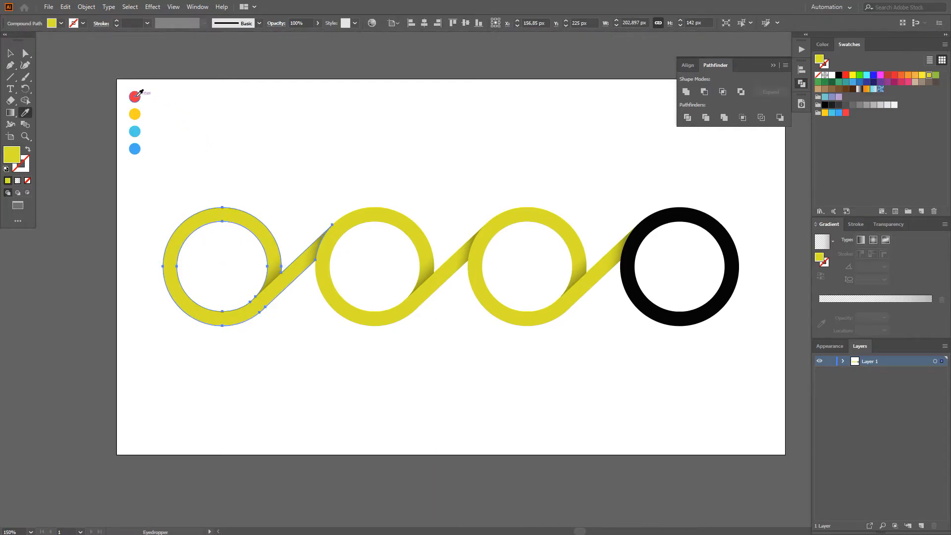
click(136, 97)
Recolour the second ring and its bar with the golden yellow sample circle using the Eyedropper.
key(a)
click(387, 220)
key(i)
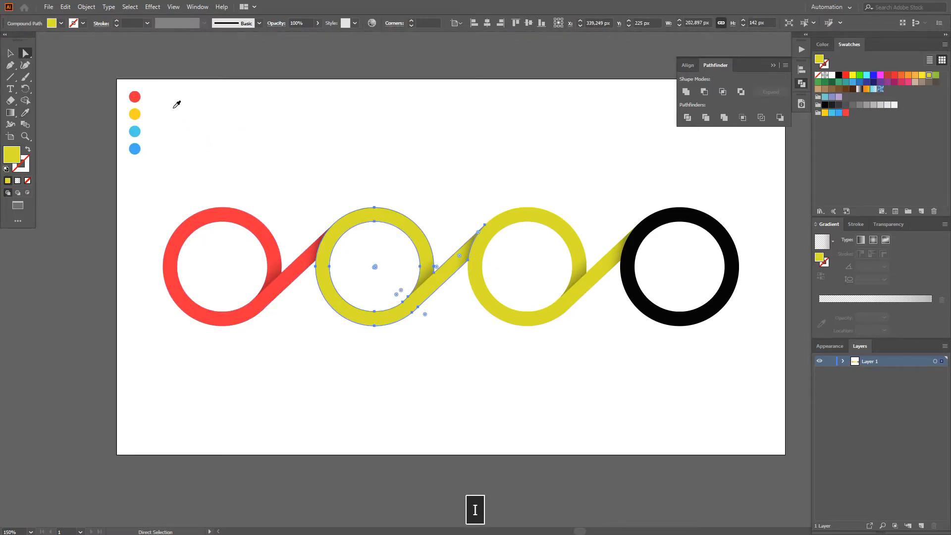
click(135, 114)
Recolour the third ring and its bar with the light blue sample circle using the Eyedropper.
key(a)
click(518, 221)
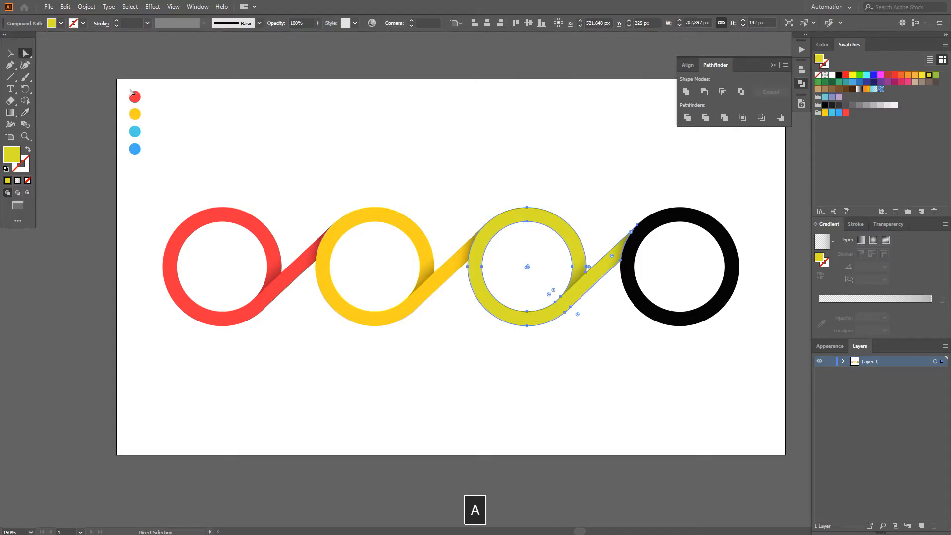
key(i)
click(138, 132)
key(a)
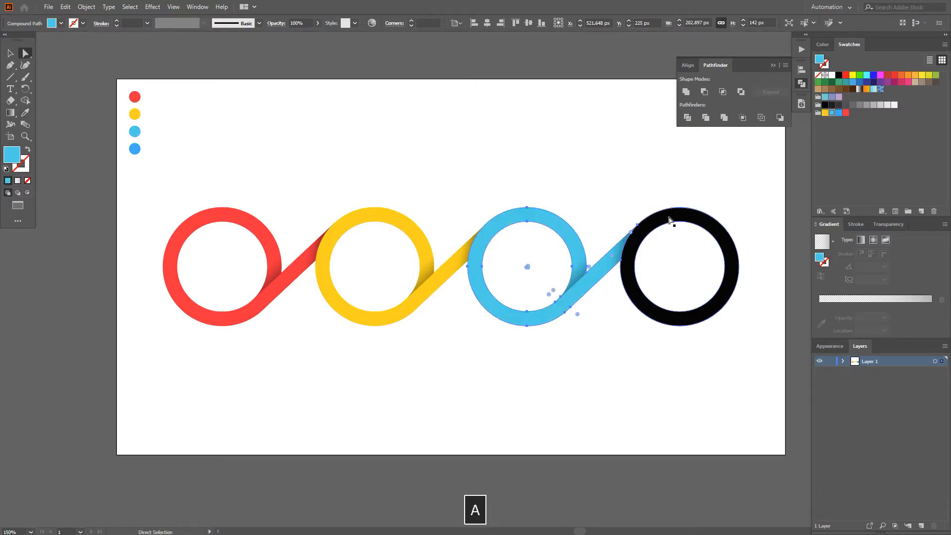
Recolour the fourth ring with the darker blue sample circle using the Eyedropper and clear the selection.
click(669, 218)
key(i)
click(135, 148)
key(a)
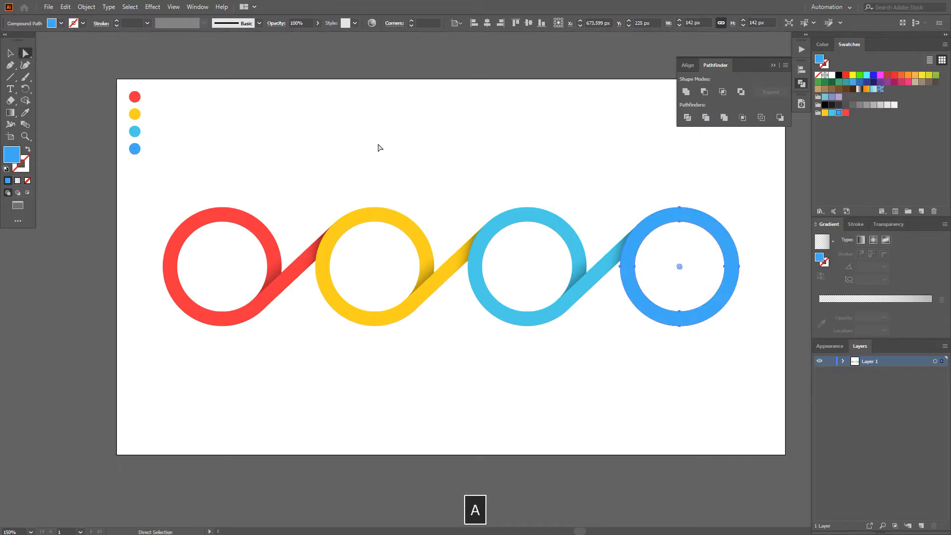
key(v)
click(394, 145)
Change the end colour stop of the yellow ring's shadow gradient to the orange swatch (#F7931E).
scroll(463, 325, up, 1)
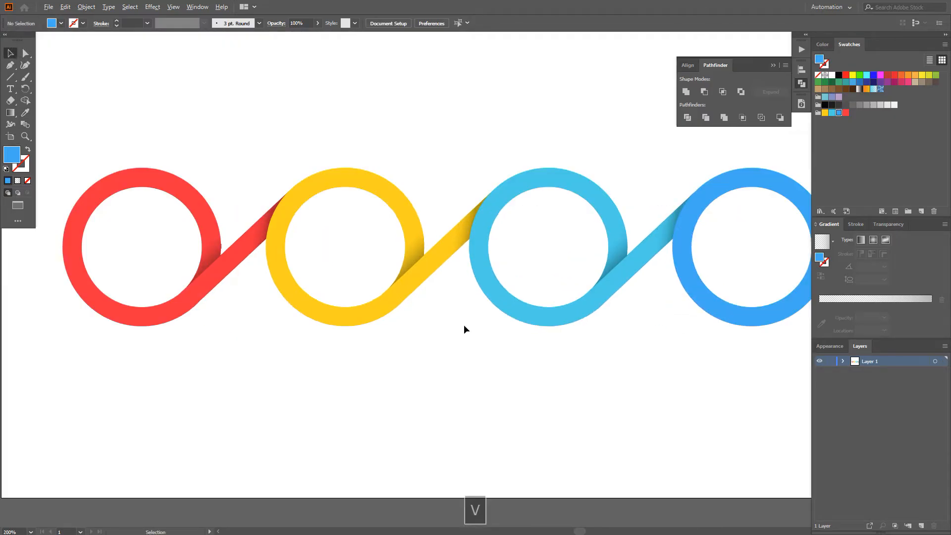
key(a)
scroll(462, 324, up, 1)
click(355, 277)
shift+click(445, 242)
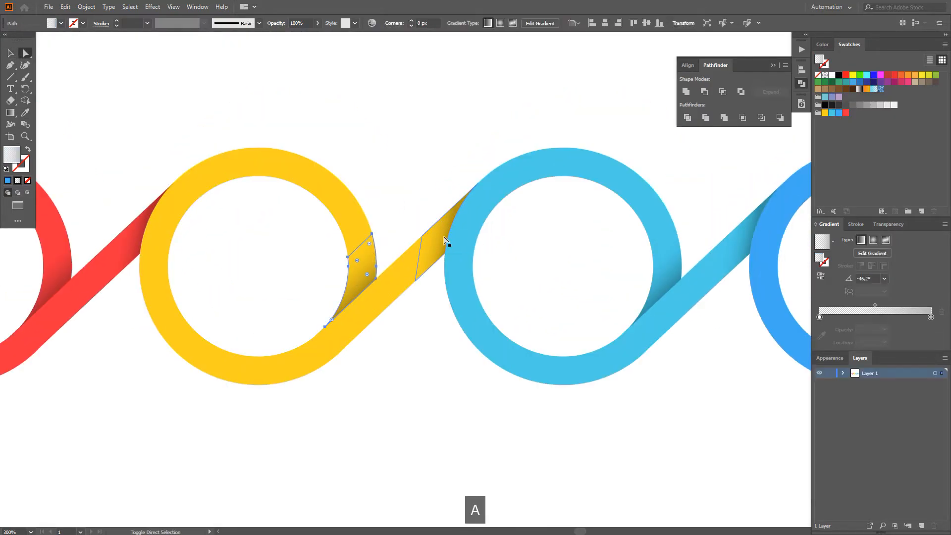
click(422, 426)
click(361, 272)
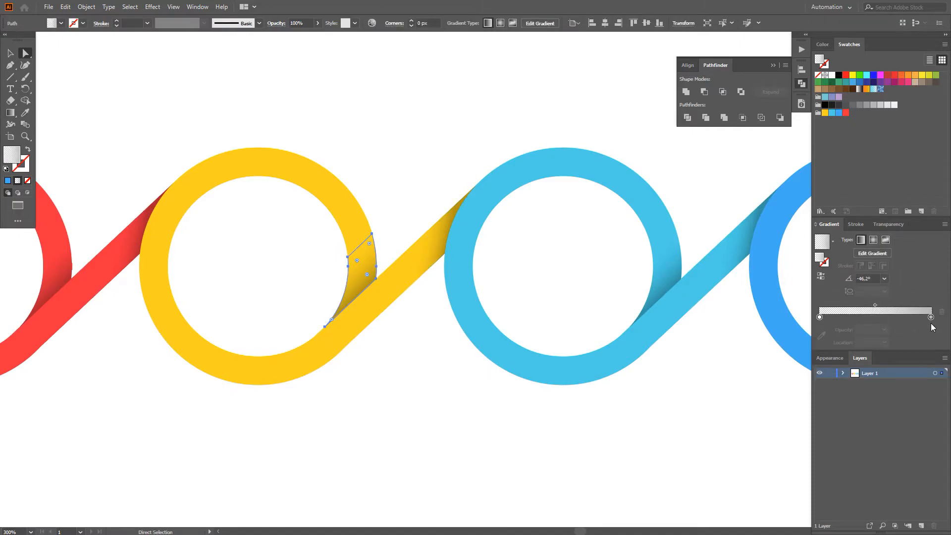
click(931, 317)
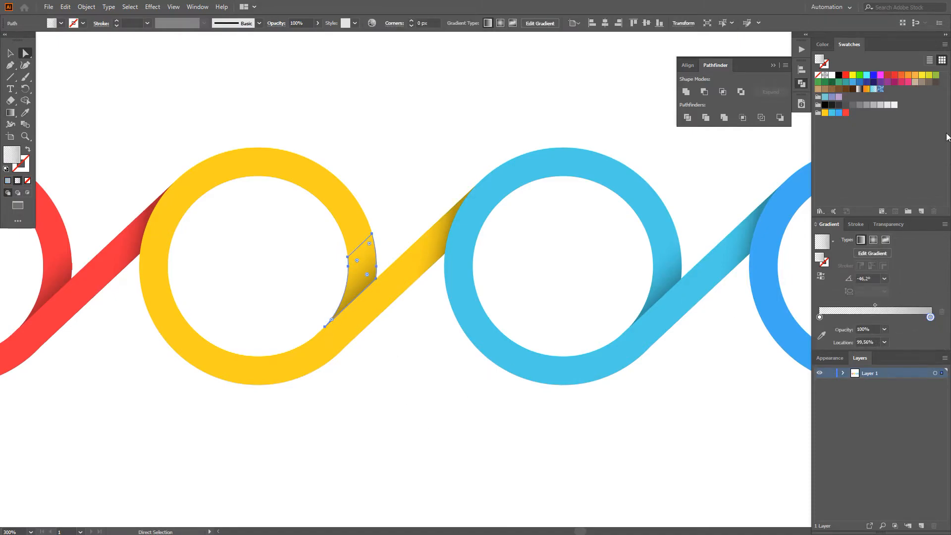
alt+click(909, 77)
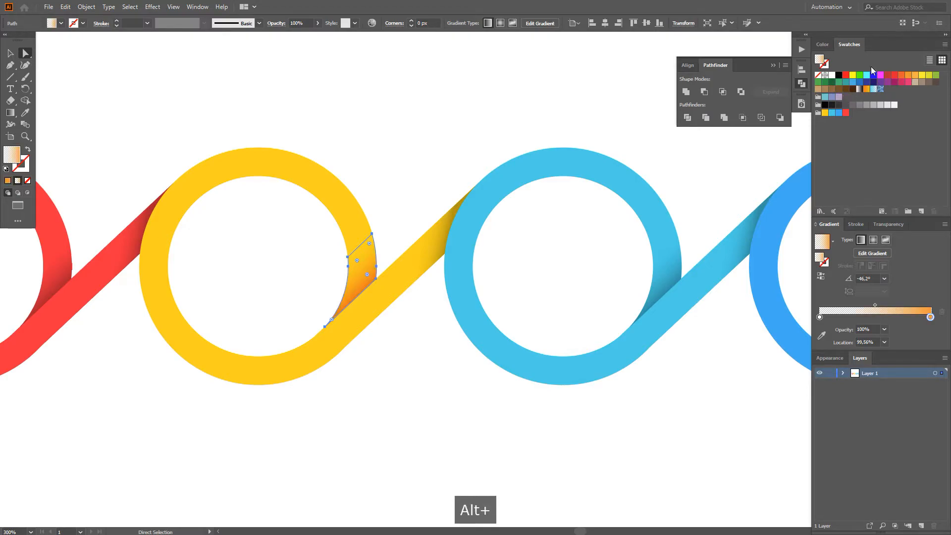
Using HSB colour mode, lower the orange stop's brightness to about 73% and move the gradient midpoint to about 70.6%.
click(824, 44)
click(944, 44)
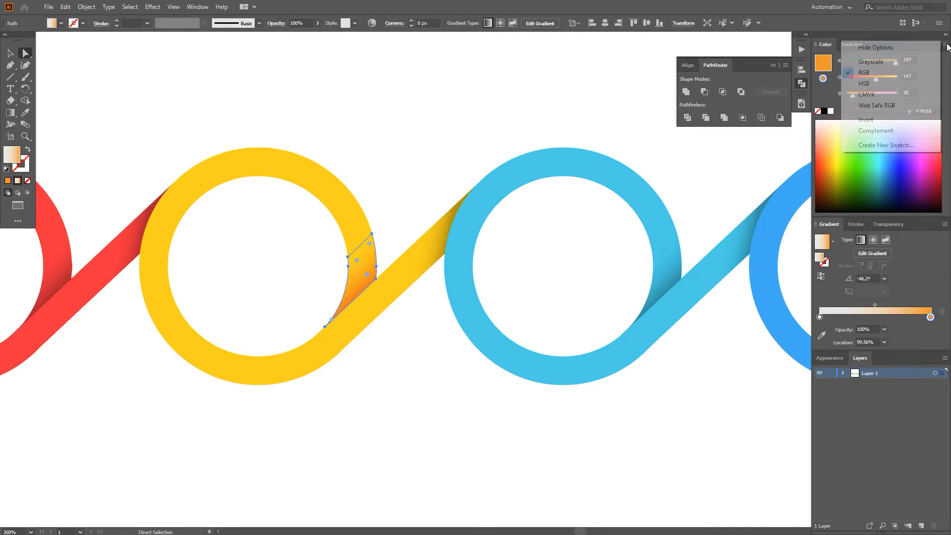
click(861, 80)
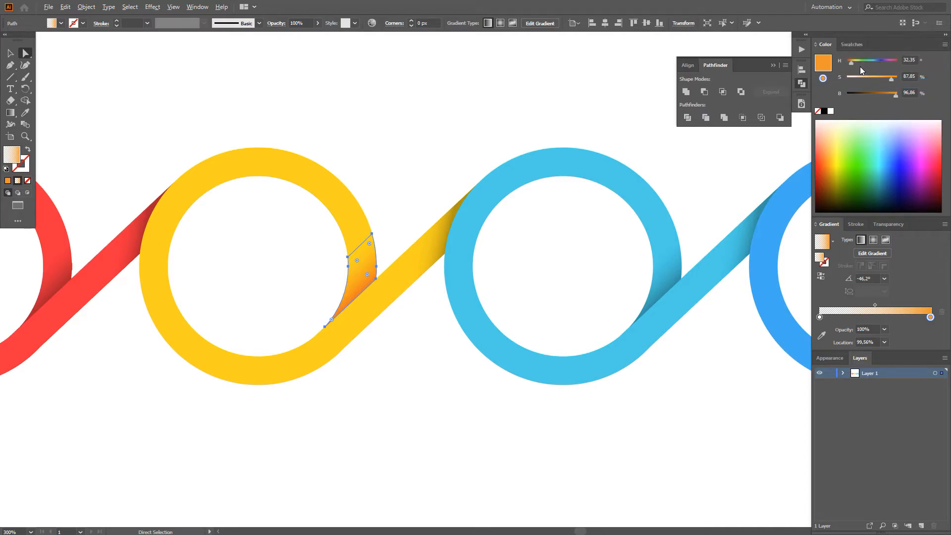
drag(894, 94, 884, 94)
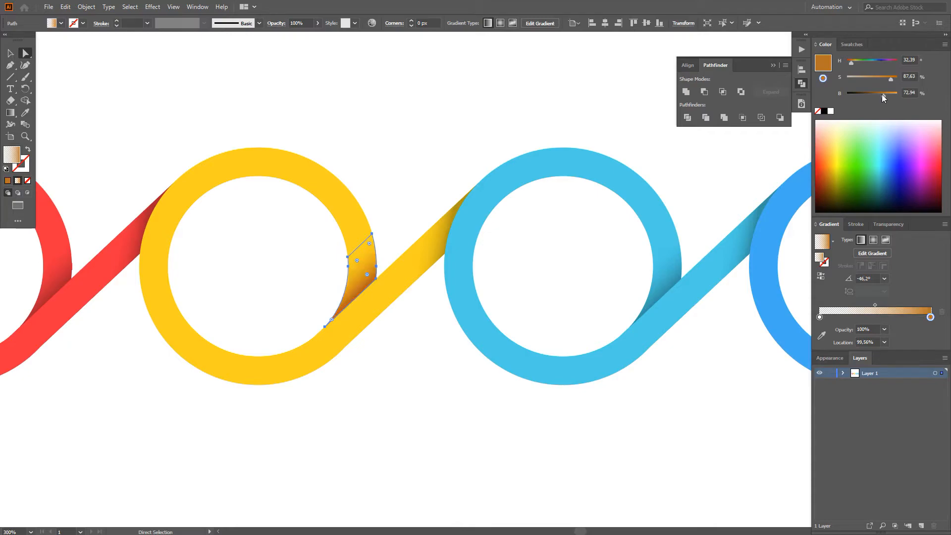
drag(875, 305, 899, 305)
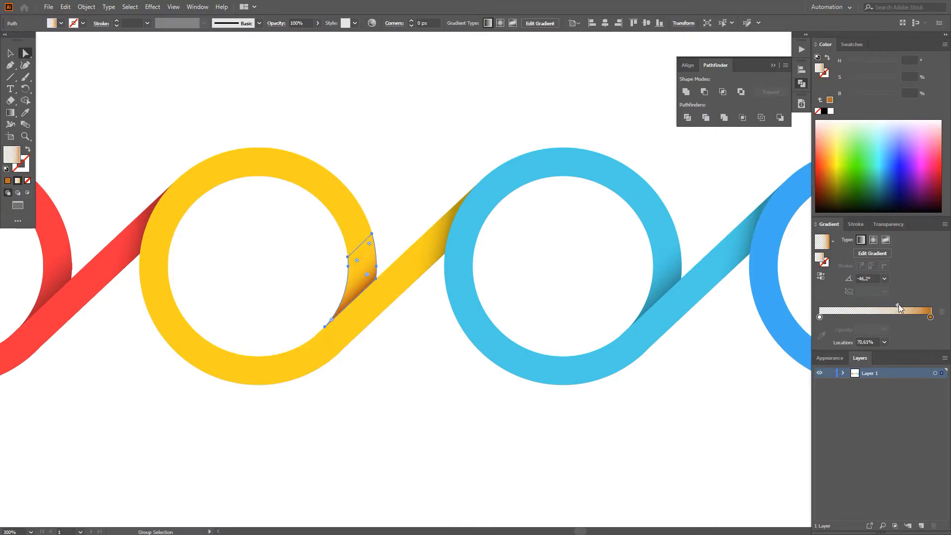
Soften the shadow's orange end stop to about 41% saturation and 83% brightness, then deselect the shadow.
click(930, 317)
alt+click(887, 94)
drag(891, 79, 867, 78)
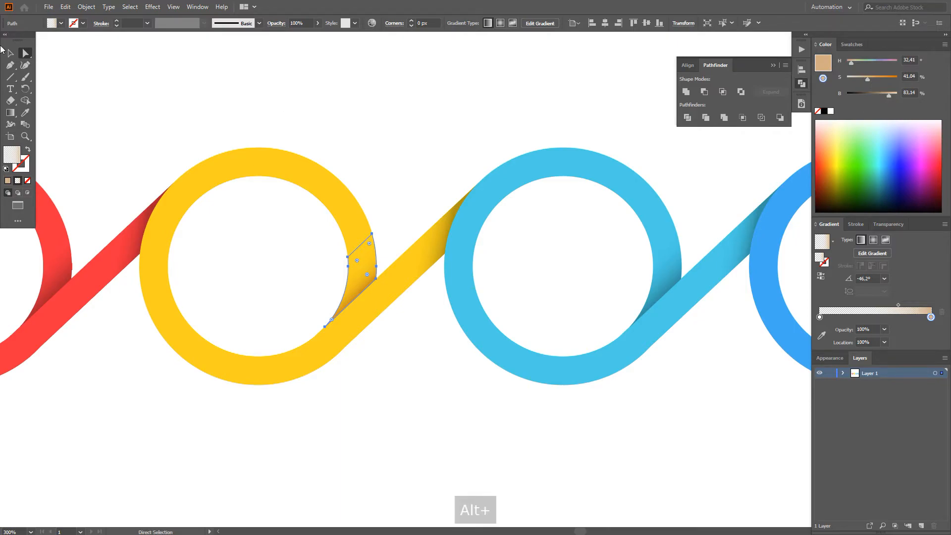
click(353, 109)
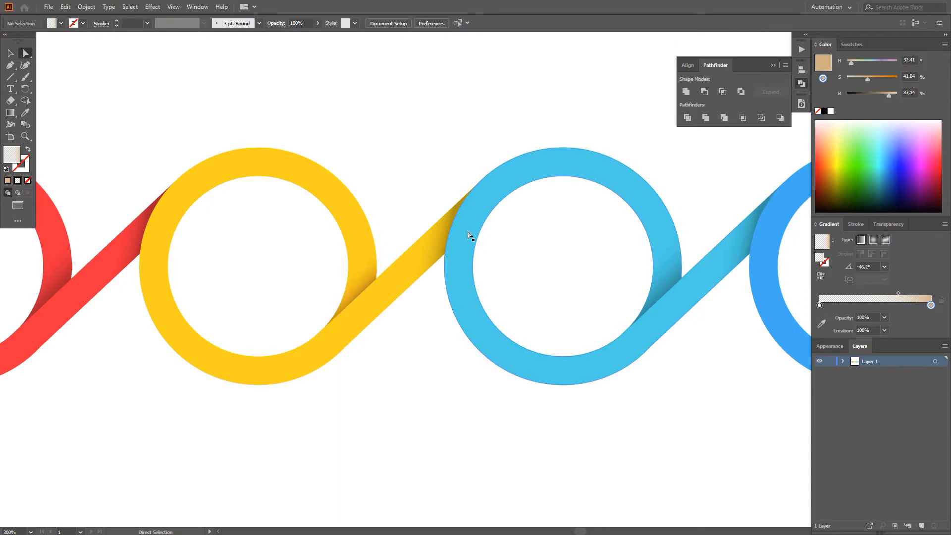
Copy the yellow ring's shadow gradient onto the shadow at the end of the yellow bar with the Eyedropper.
click(441, 245)
key(i)
shift+click(364, 276)
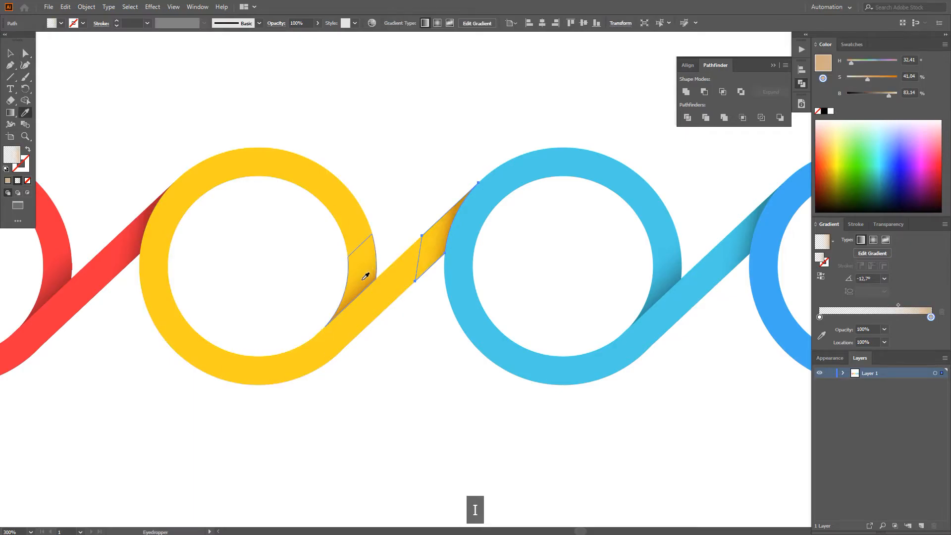
key(a)
Rotate the yellow bar shadow's gradient to about -16.6° with the Gradient tool and clear the selection.
scroll(435, 216, up, 2)
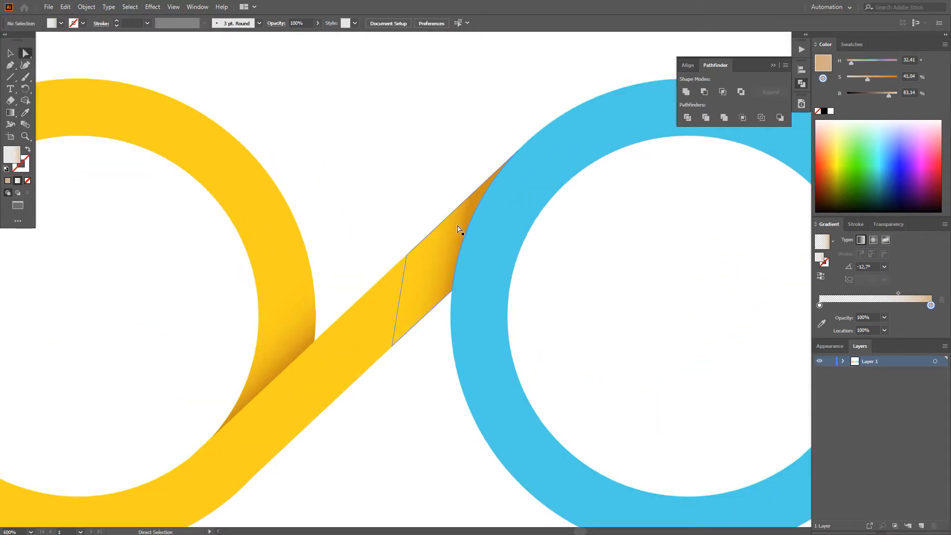
key(a)
key(g)
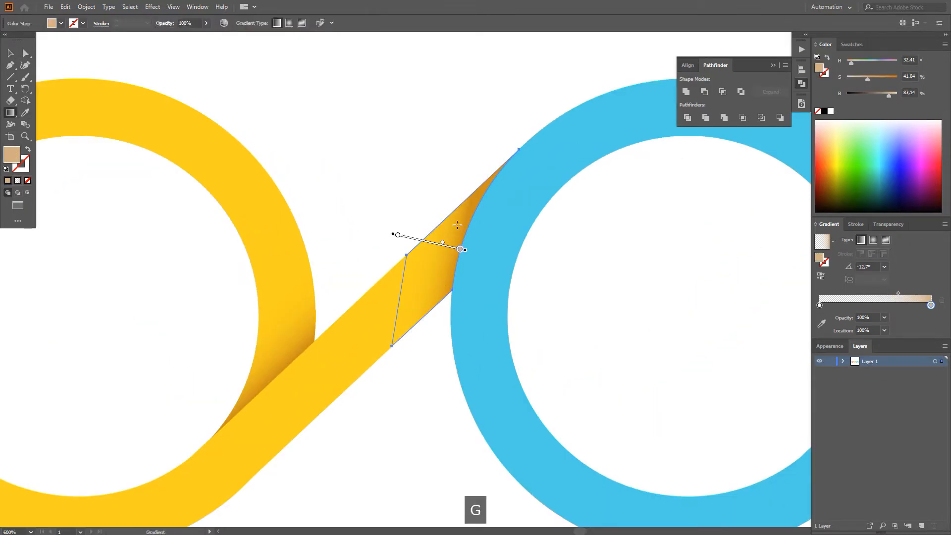
drag(467, 250, 469, 256)
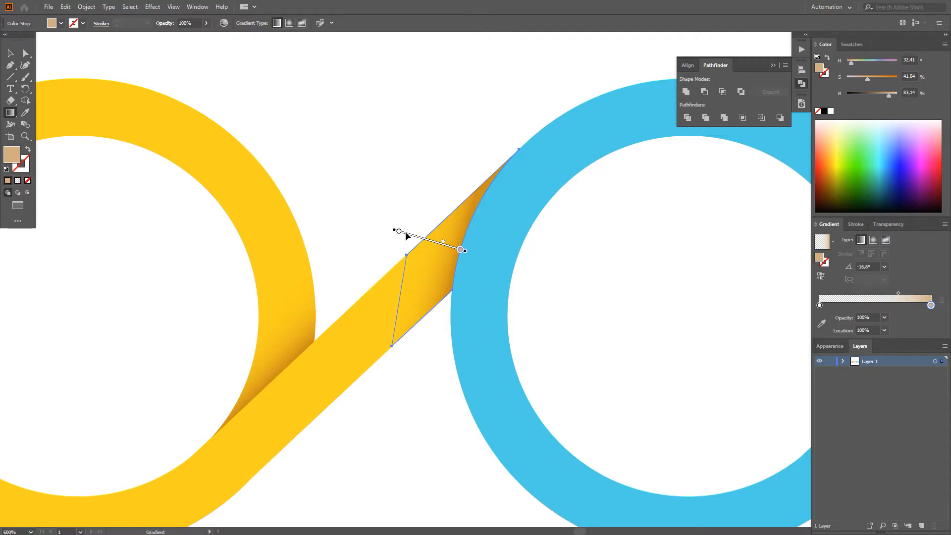
scroll(402, 231, down, 2)
key(v)
click(419, 144)
scroll(419, 145, down, 3)
drag(421, 155, 421, 190)
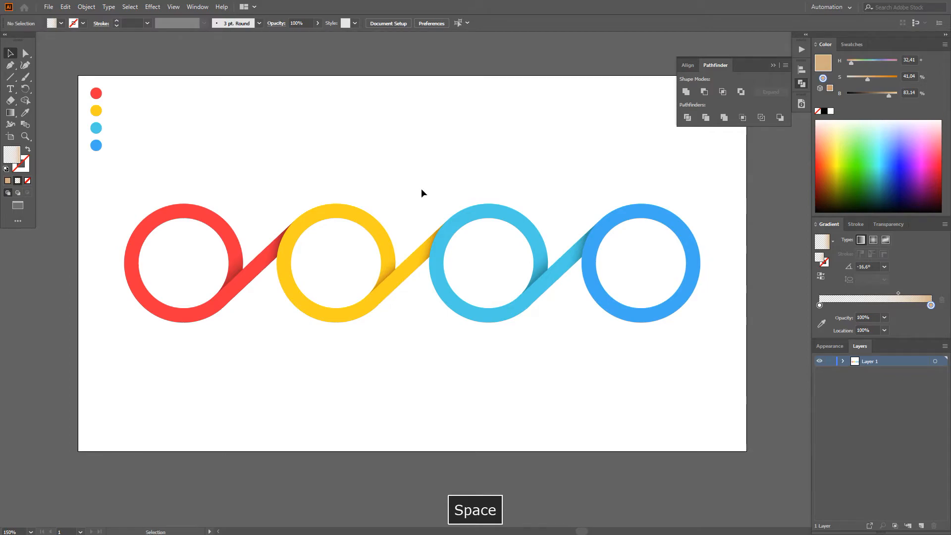
Draw a circle of about 108 px with the Ellipse tool to fill the hole of the fourth ring.
click(10, 77)
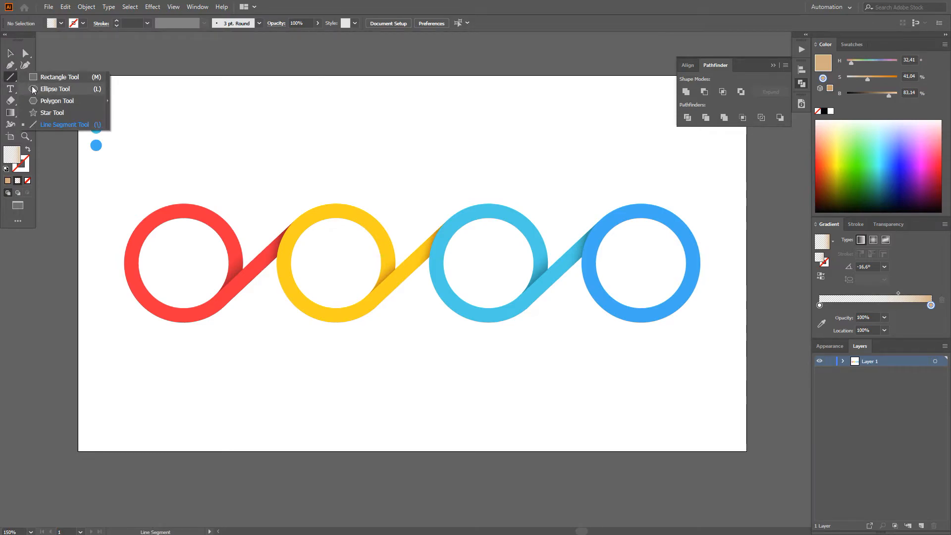
click(32, 89)
drag(626, 203, 400, 191)
scroll(416, 249, up, 2)
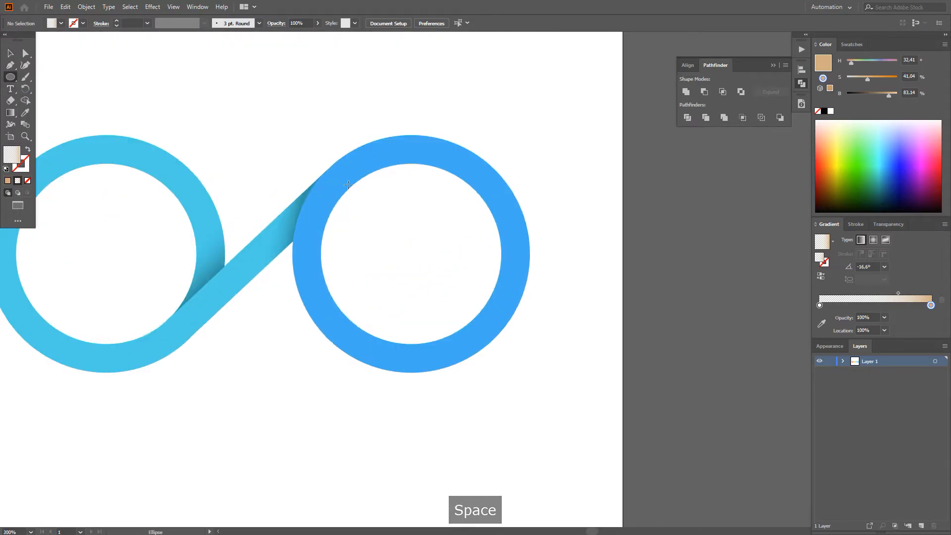
drag(334, 164, 487, 339)
key(v)
drag(469, 304, 455, 289)
mouse_move(503, 342)
mouse_down()
mouse_move(501, 333)
mouse_move(503, 343)
mouse_up()
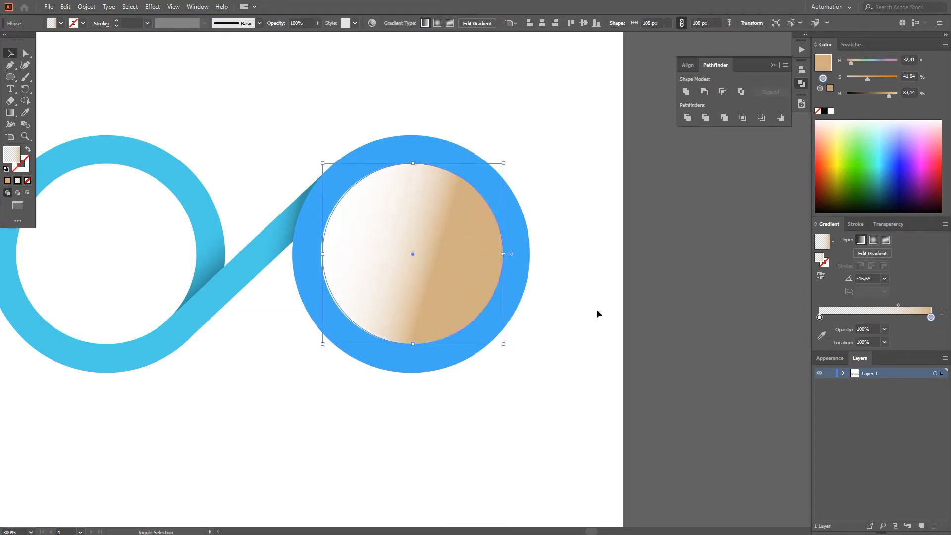
Fill the new circle with a mid-grey swatch and align its centre with the fourth ring.
click(846, 45)
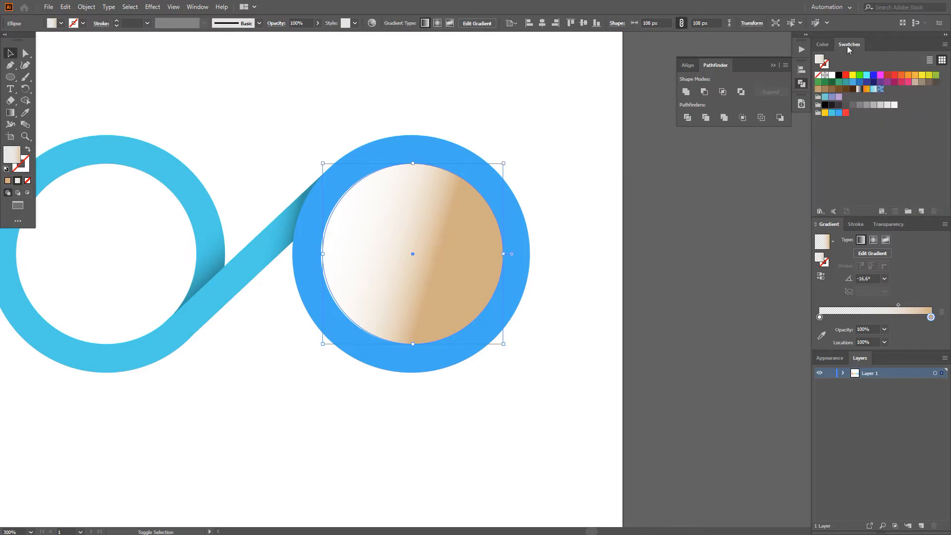
click(868, 104)
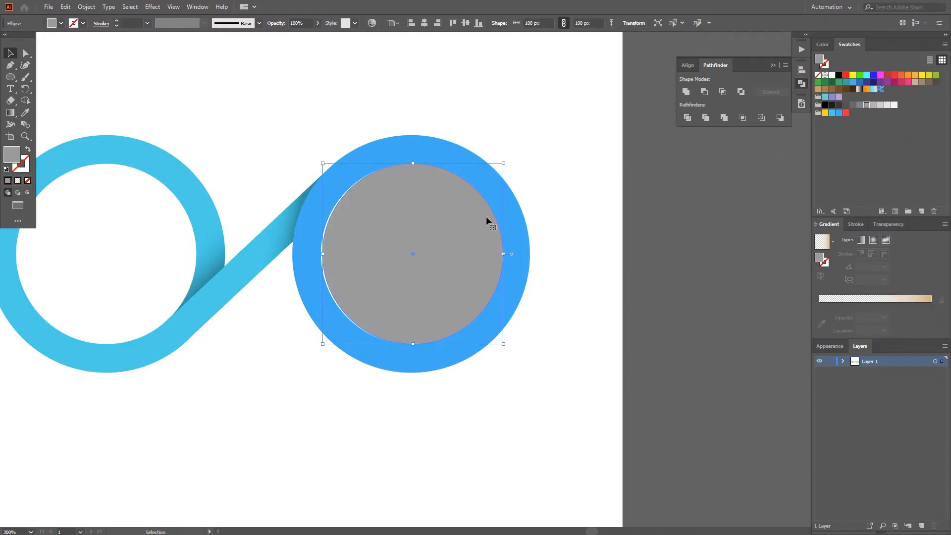
scroll(377, 243, up, 1)
shift+click(392, 118)
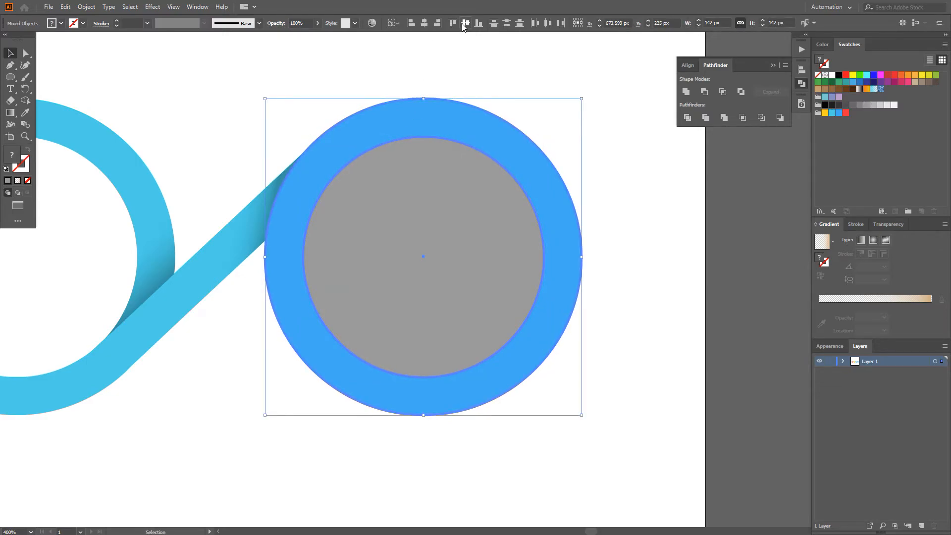
click(441, 186)
scroll(440, 189, down, 1)
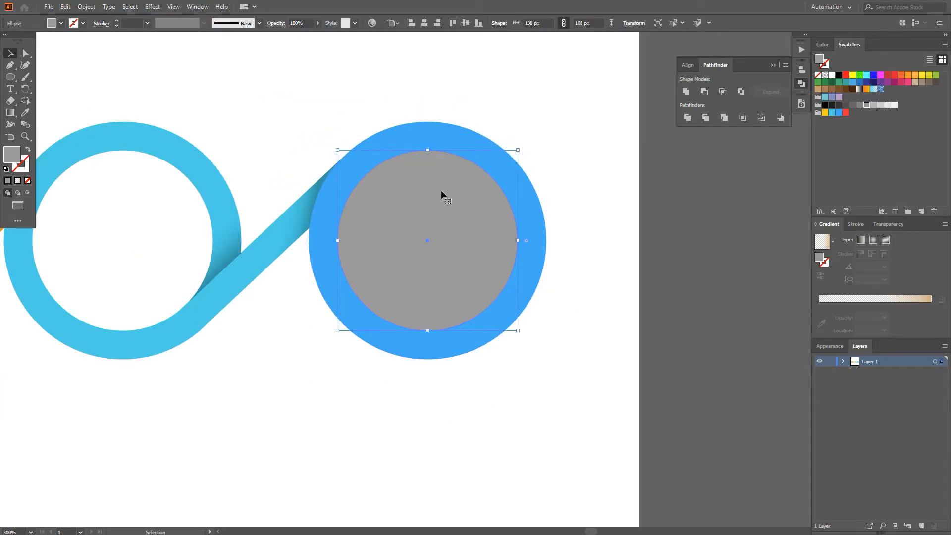
key(ctrl+c)
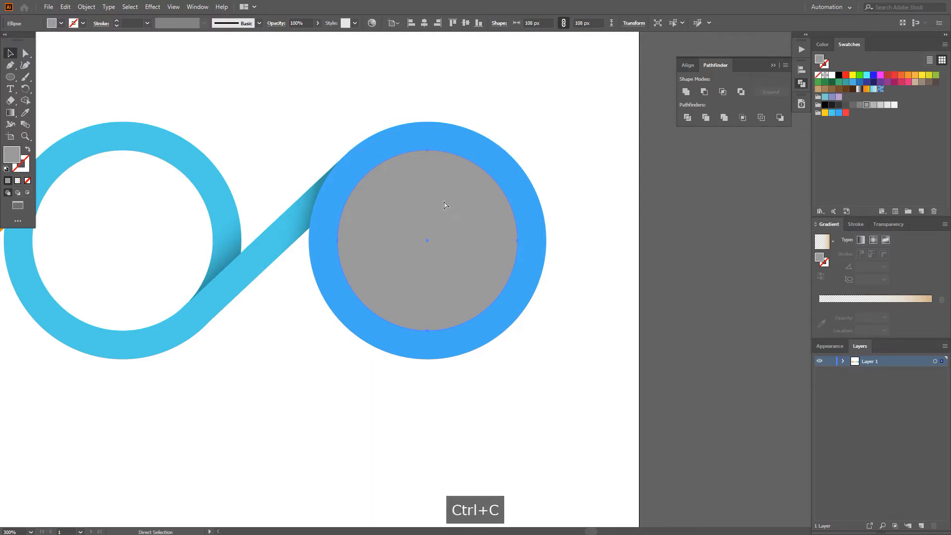
key(ctrl+f)
drag(338, 150, 356, 168)
click(831, 75)
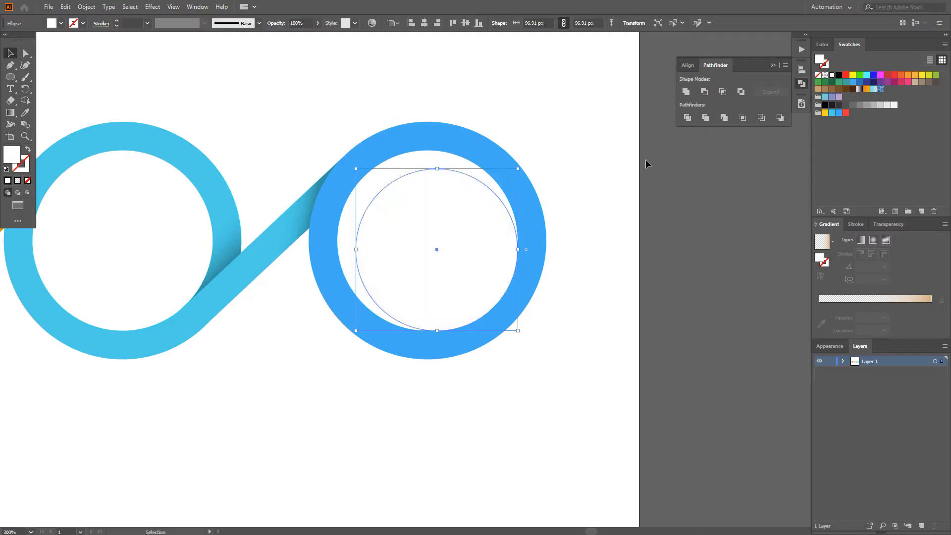
key(ctrl+z)
click(566, 174)
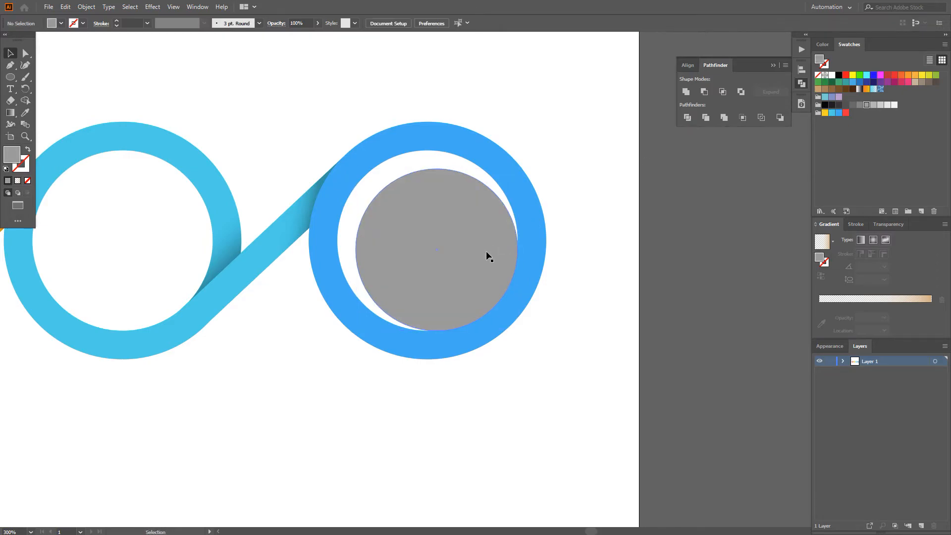
key(ctrl+z)
click(563, 164)
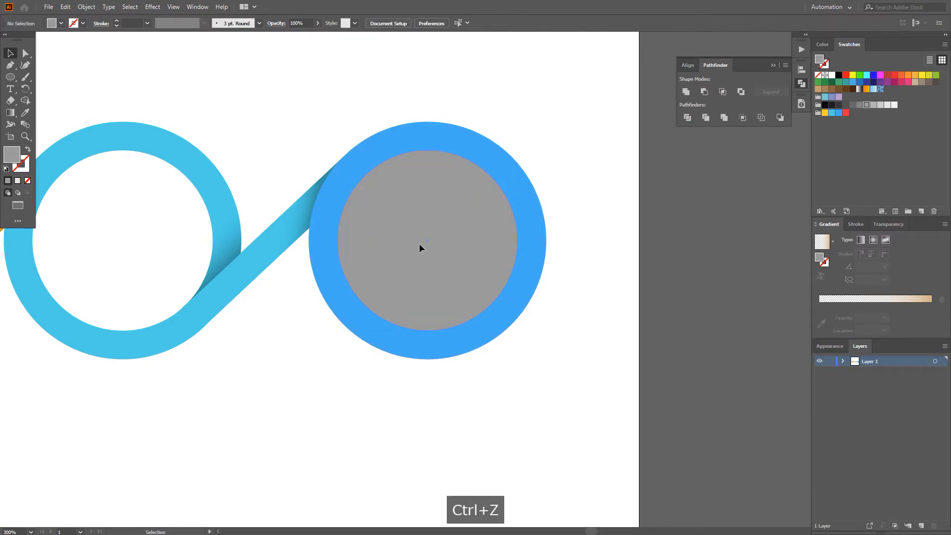
click(419, 242)
drag(408, 221, 421, 250)
key(ctrl+z)
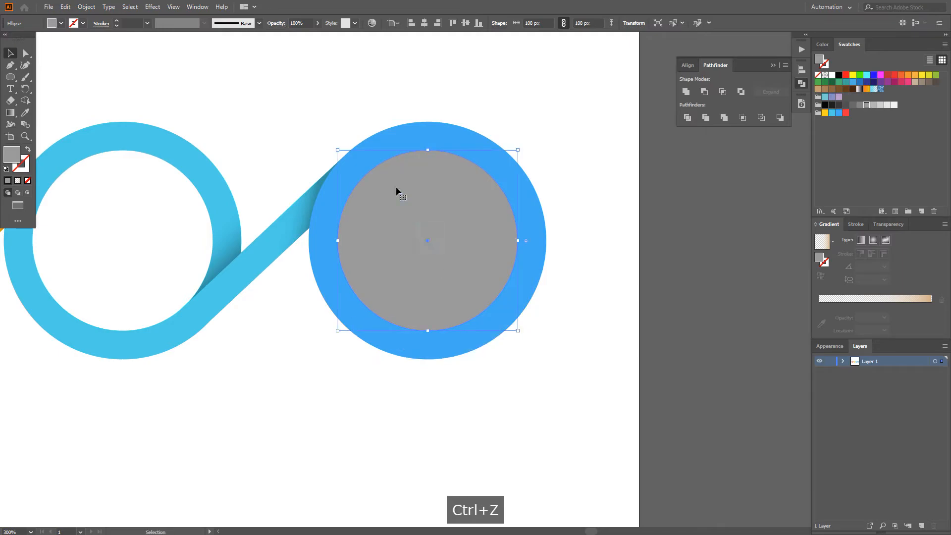
Duplicate the grey circle in front, shrink the copy to about 92 px and fill it white.
key(ctrl+c)
key(ctrl+f)
drag(338, 149, 363, 176)
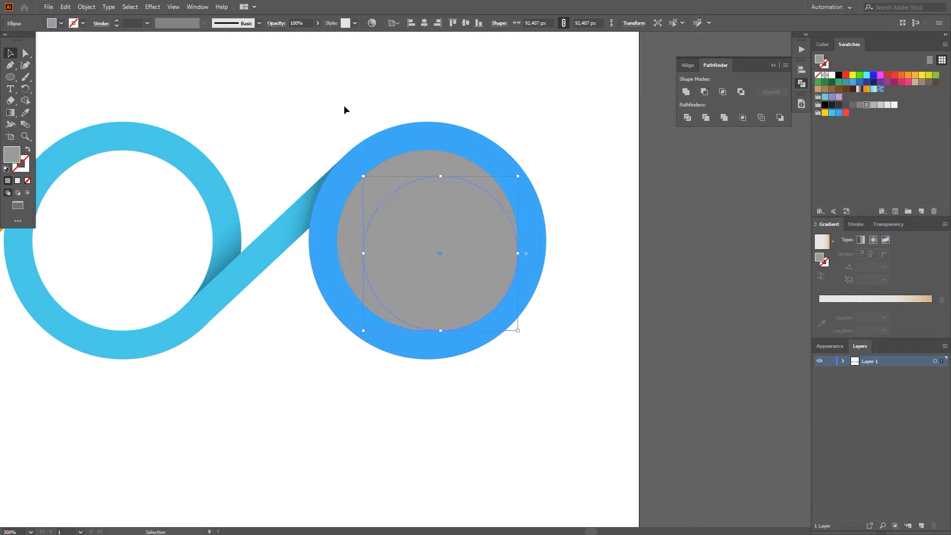
click(831, 75)
Enlarge the white circle slightly and position it inside the grey one, leaving a grey crescent along the upper-left edge.
drag(515, 257, 474, 268)
scroll(489, 270, up, 1)
drag(317, 140, 305, 136)
click(620, 278)
drag(442, 252, 444, 253)
click(636, 335)
scroll(636, 336, down, 1)
drag(631, 344, 597, 364)
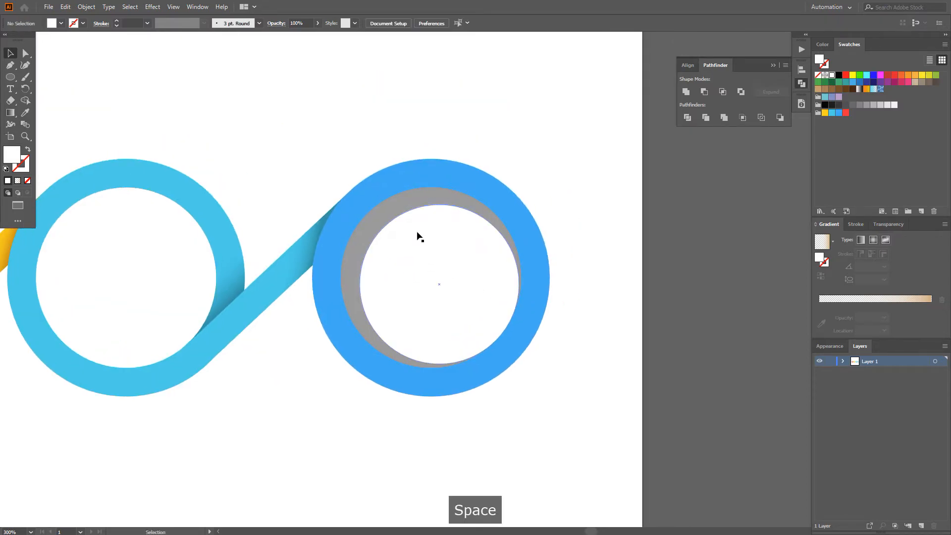
Blend the grey and white circles inside the fourth ring into a soft inner shadow.
click(386, 211)
shift+click(393, 227)
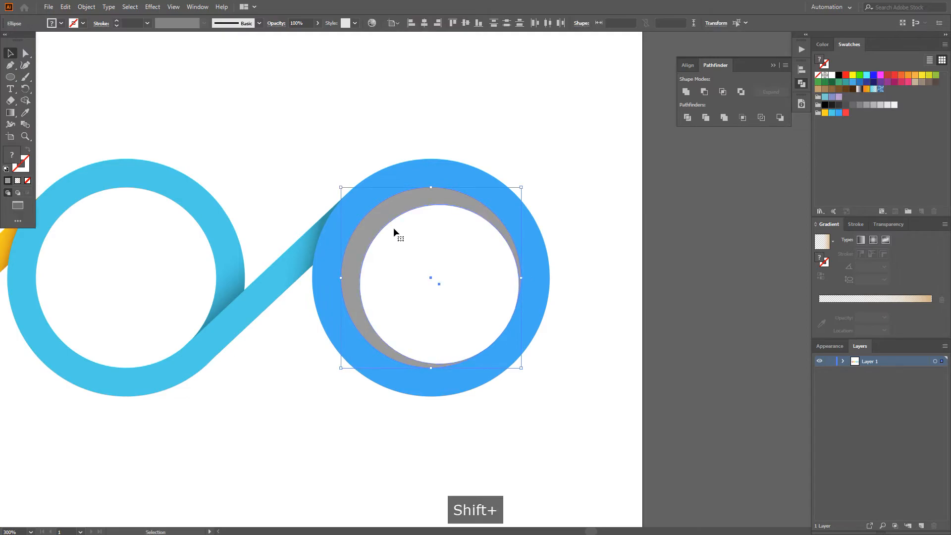
key(ctrl+alt+b)
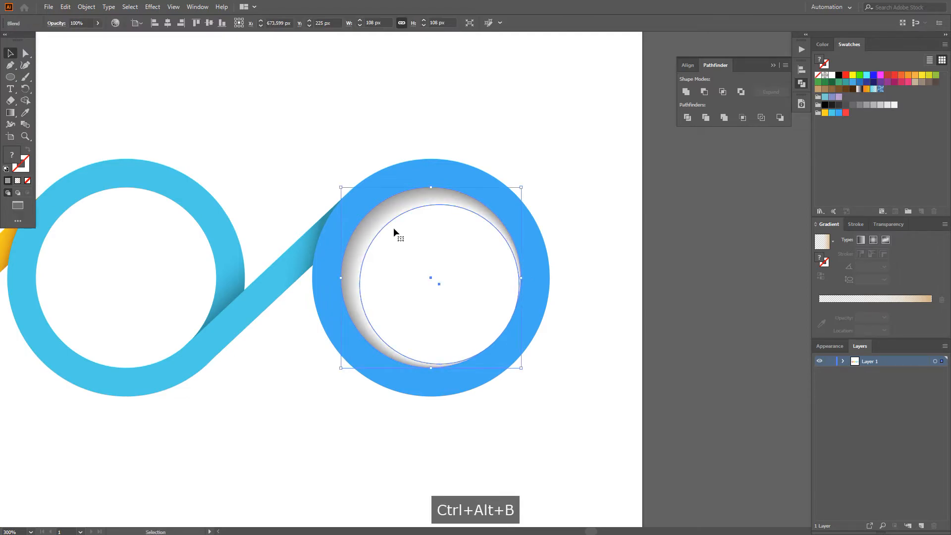
Set the inner-shadow blend's spacing to 30 specified steps.
key(w)
key(Return)
click(628, 157)
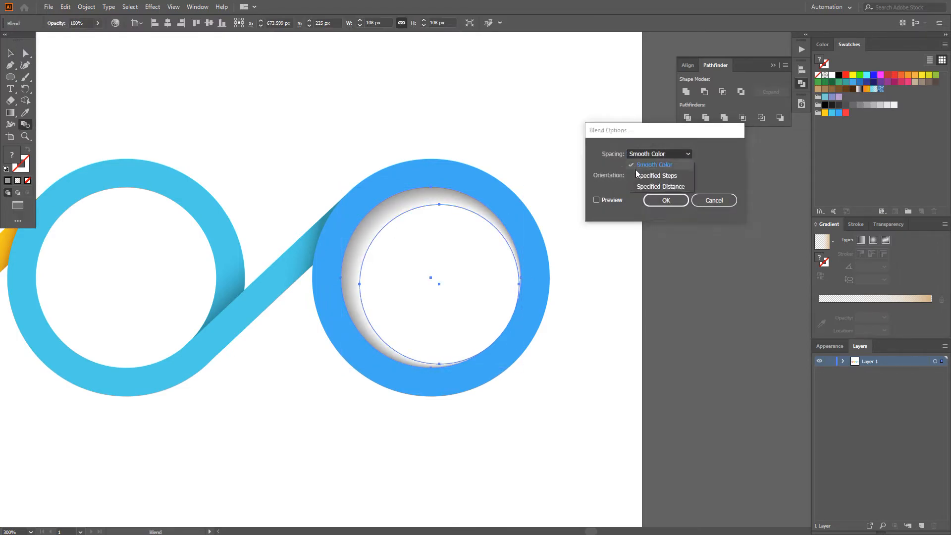
click(639, 177)
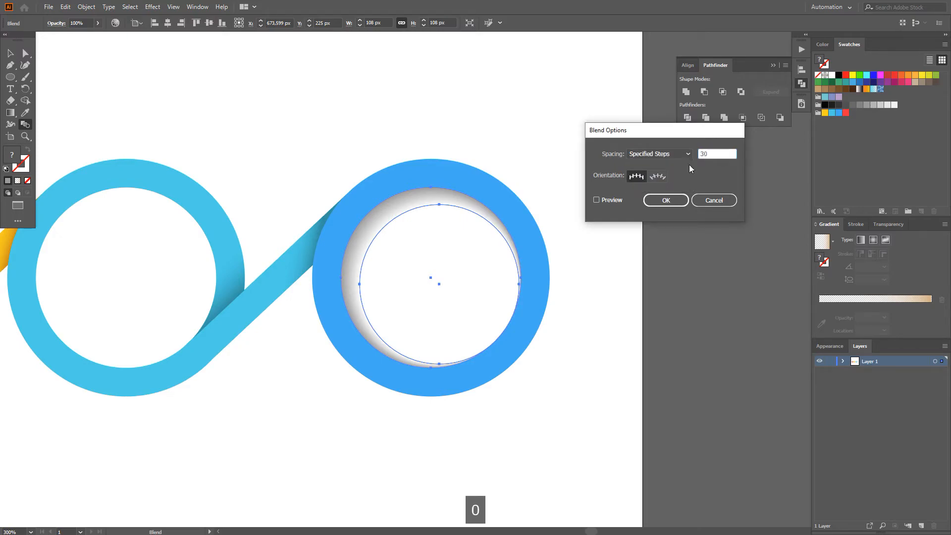
click(662, 203)
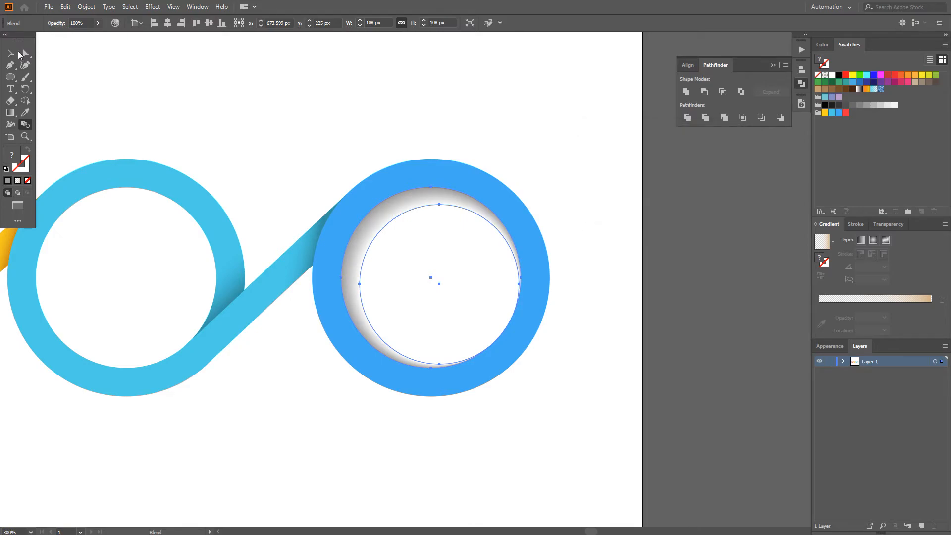
click(114, 84)
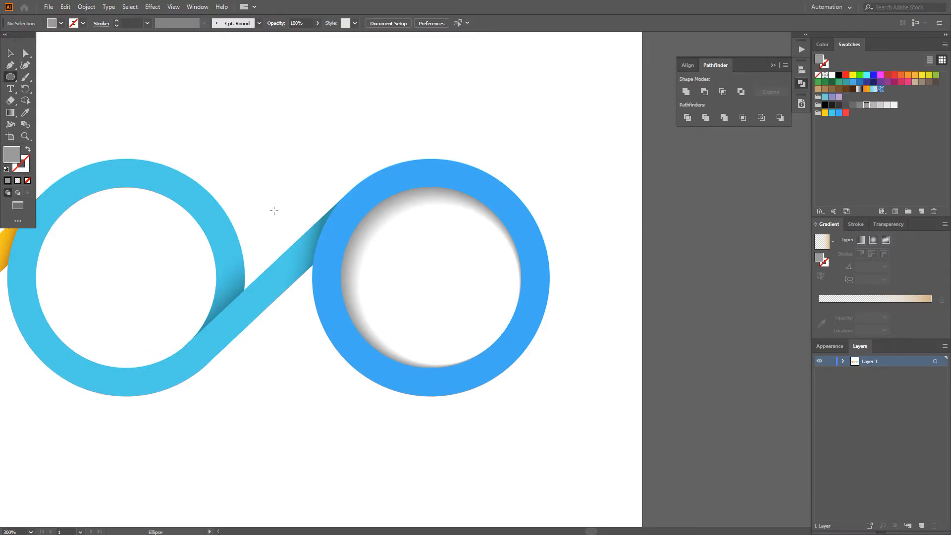
Draw a grey circle about 101 px wide above the third ring and place a copy beside it.
scroll(232, 139, down, 1)
drag(297, 185, 409, 285)
drag(282, 116, 507, 202)
Stretch the copied circle into an ellipse about 136 by 166 px and rotate it 45° counter-clockwise.
key(v)
drag(466, 229, 467, 300)
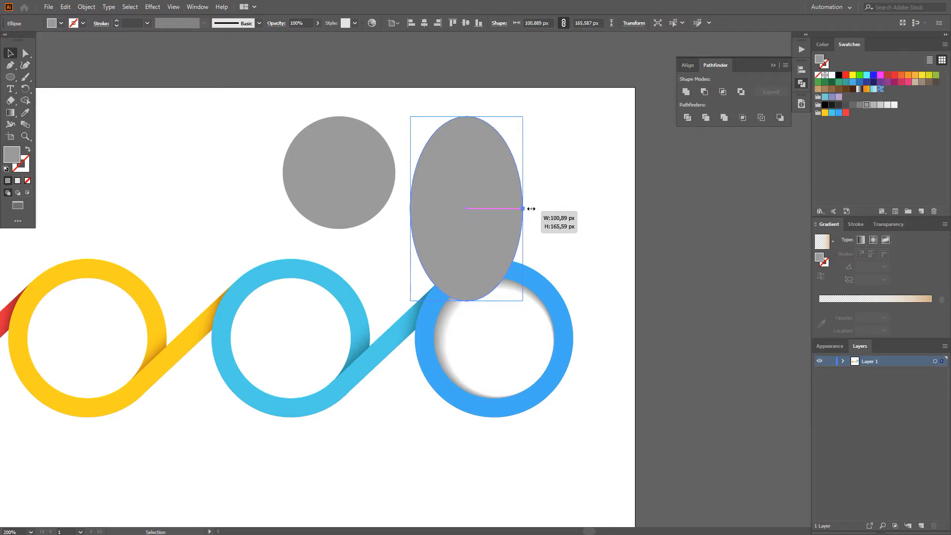
drag(531, 208, 568, 208)
drag(564, 304, 599, 252)
Place the tilted grey ellipse over the grey circle and send it behind the circle.
drag(504, 235, 394, 225)
key(ctrl+x)
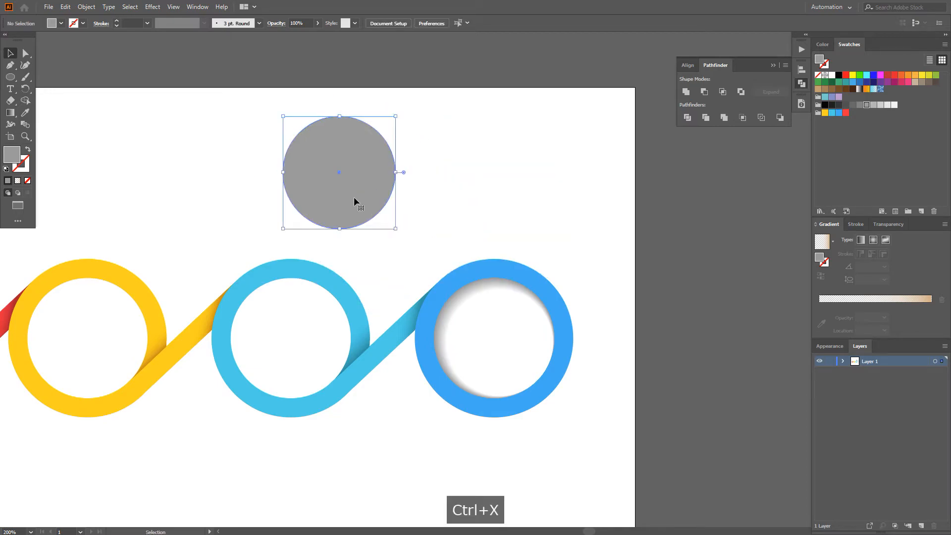
key(ctrl+b)
Fill the circle with a linear gradient at -45° running from black at the upper left to dark grey at the lower right.
click(335, 203)
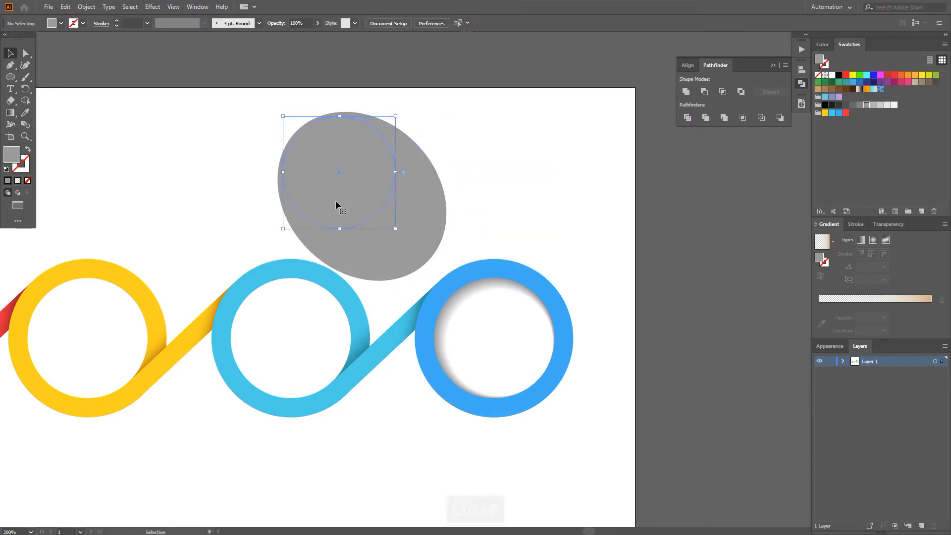
click(833, 241)
click(776, 260)
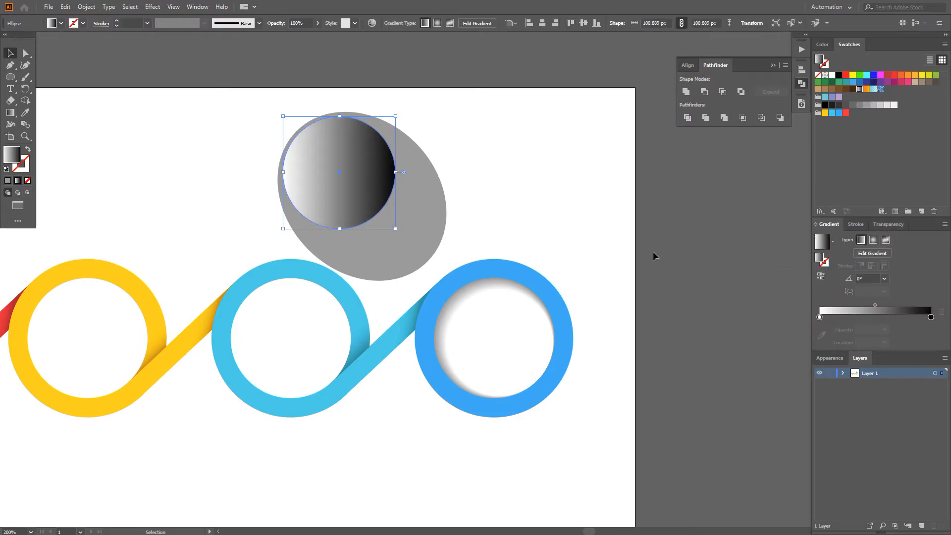
key(g)
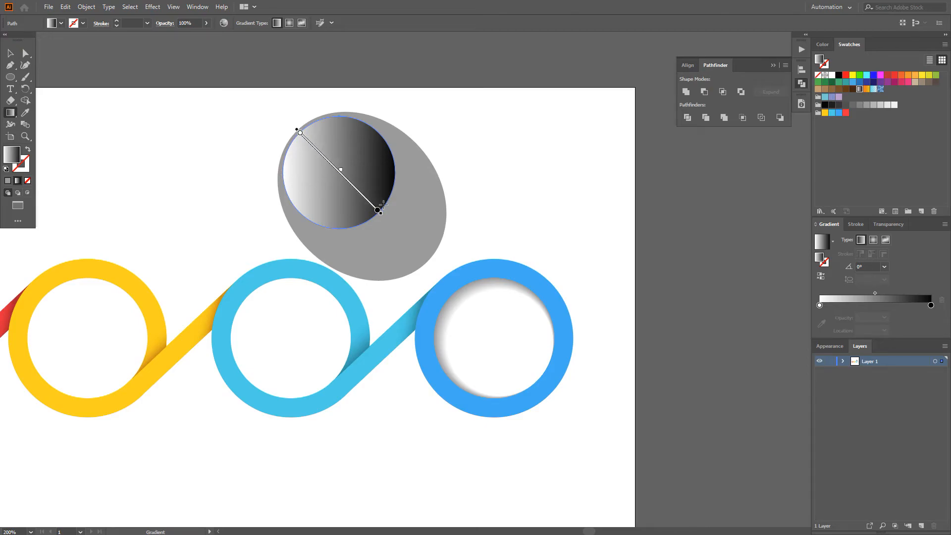
drag(383, 204, 384, 204)
click(821, 276)
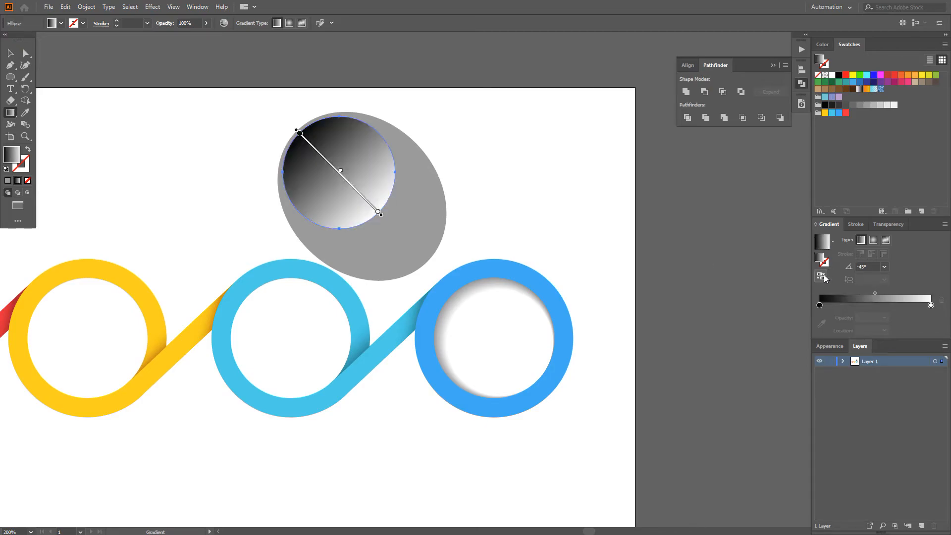
click(930, 305)
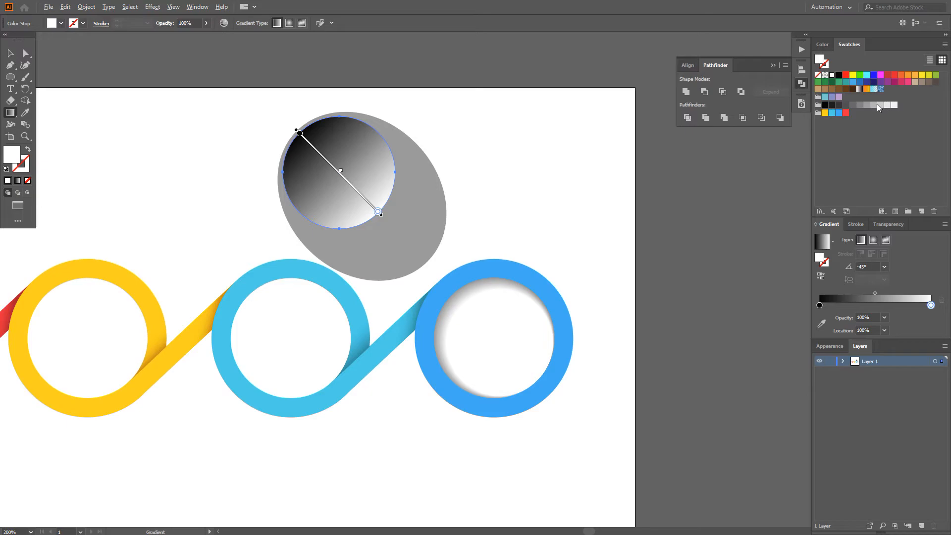
alt+click(856, 108)
Fill the tilted ellipse with white and set its opacity to 0%.
key(a)
click(416, 252)
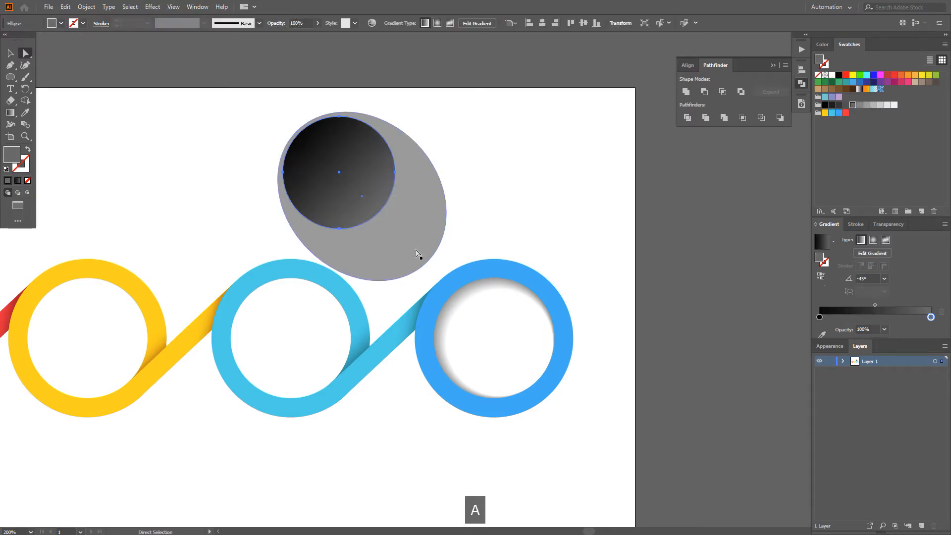
key(v)
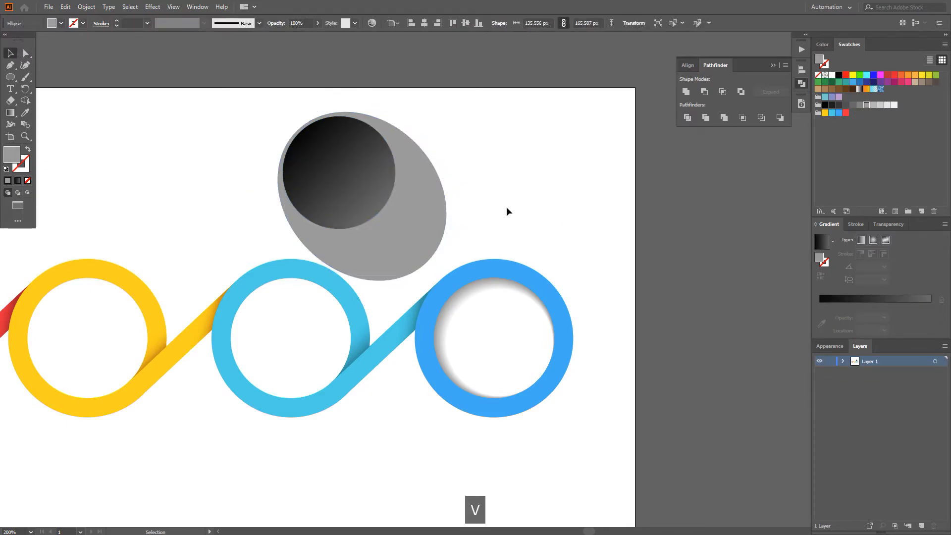
click(831, 75)
click(454, 191)
click(440, 204)
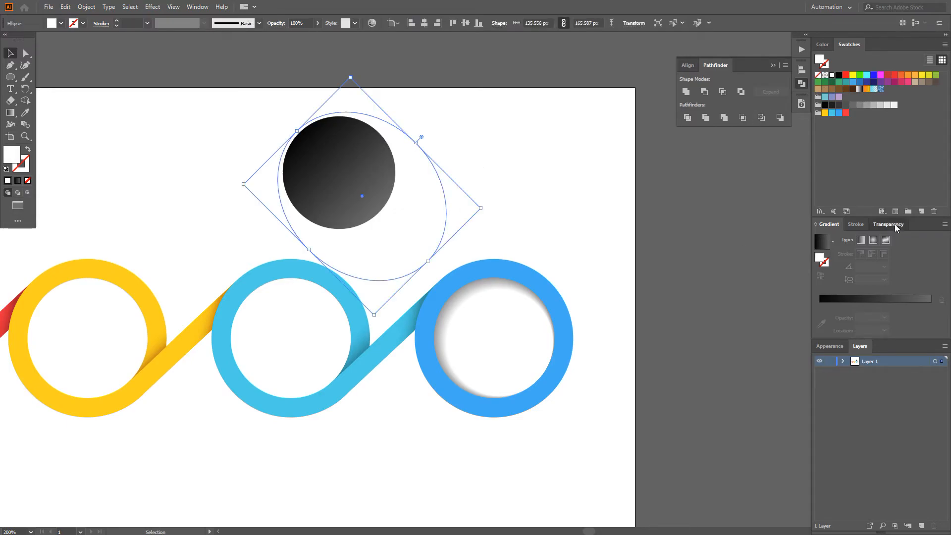
click(888, 224)
click(912, 239)
drag(912, 251, 892, 251)
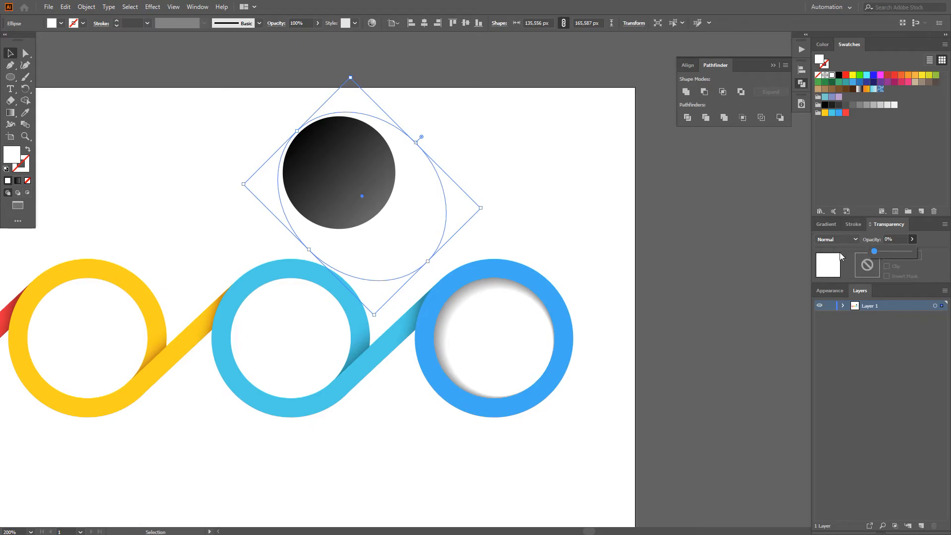
Blend the gradient circle with the transparent ellipse to form a soft drop shadow.
shift+click(361, 173)
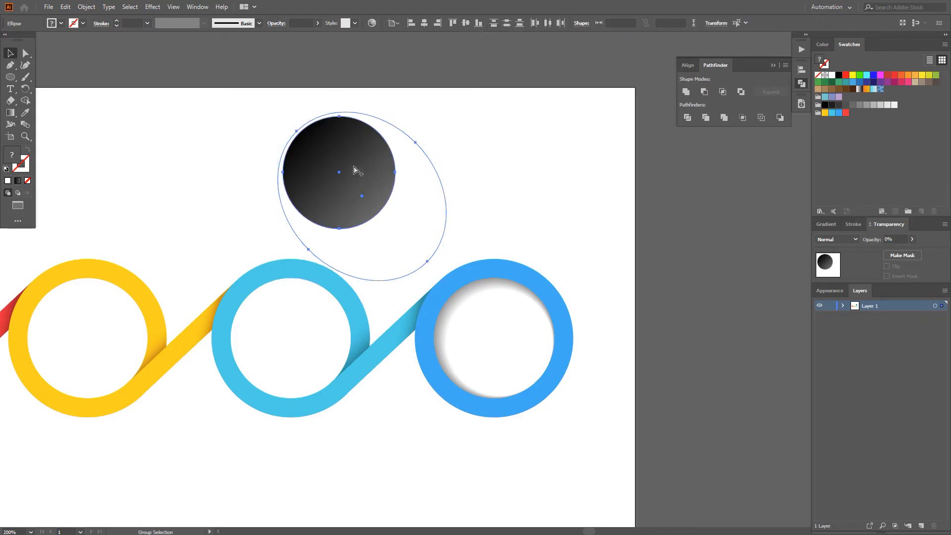
key(ctrl+alt+b)
click(509, 162)
click(367, 190)
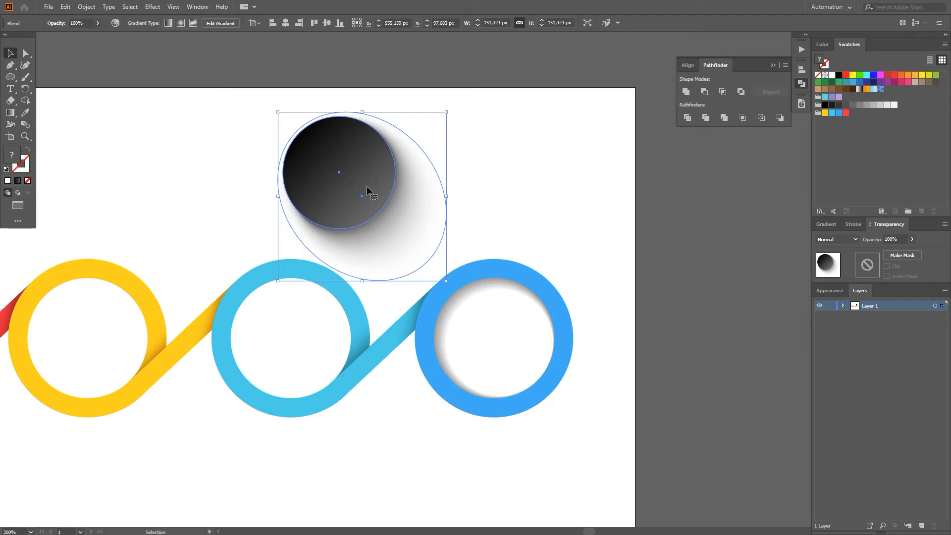
Move the drop-shadow blend onto the fourth ring and enlarge it to about 184 px.
key(space)
drag(560, 225, 488, 163)
drag(270, 114, 409, 270)
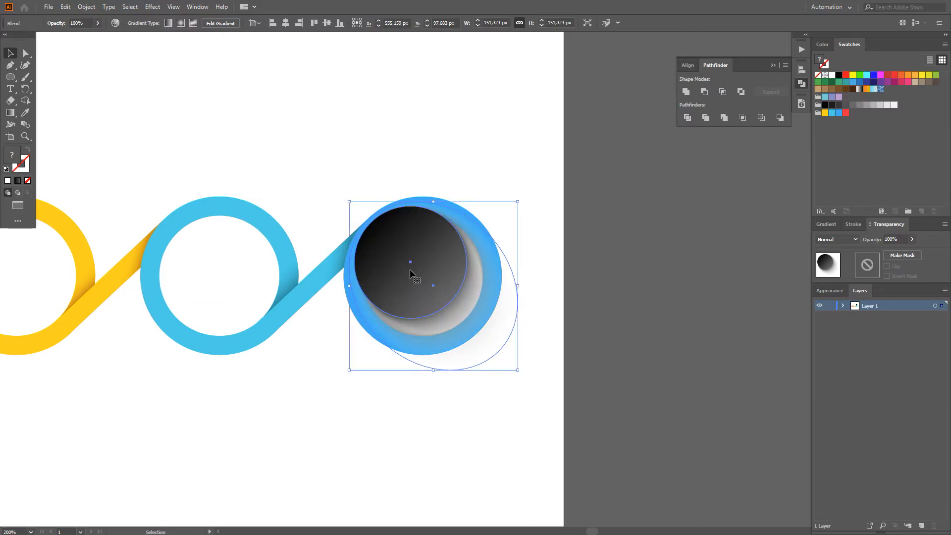
drag(516, 370, 554, 405)
Cut the drop-shadow blend and paste it behind the inner-shadow blend of the fourth ring.
key(a)
key(ctrl+x)
click(445, 307)
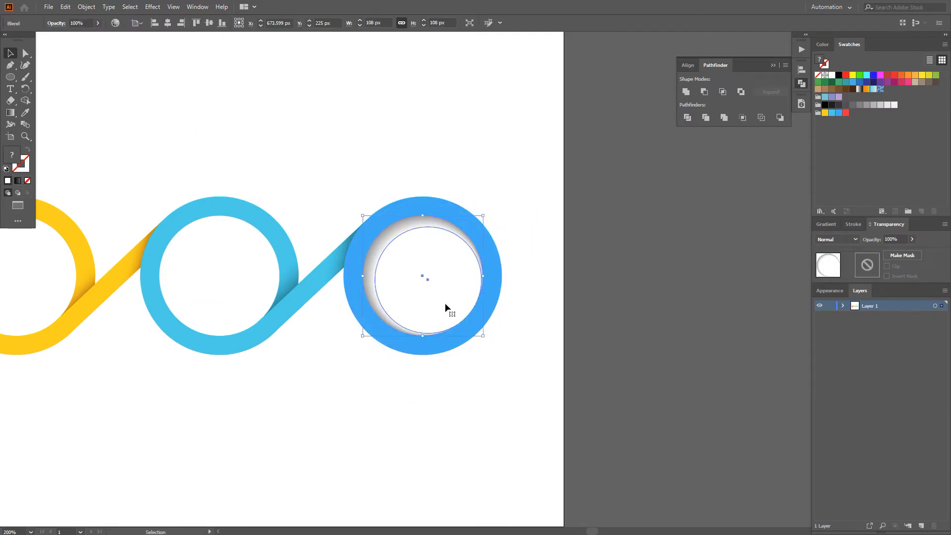
key(ctrl+b)
click(420, 241)
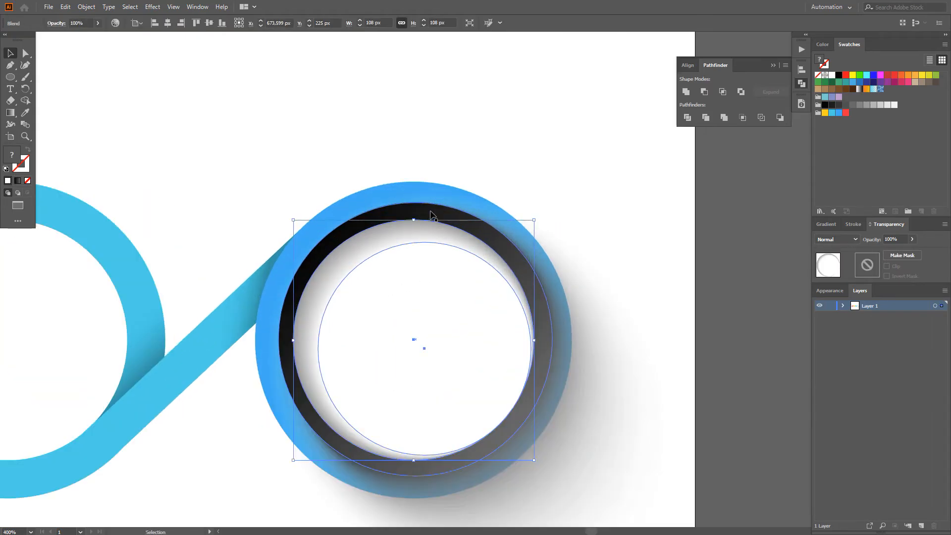
Group the drop-shadow and inner-shadow blends and set the group's blending mode to Multiply.
shift+click(431, 214)
scroll(431, 214, down, 1)
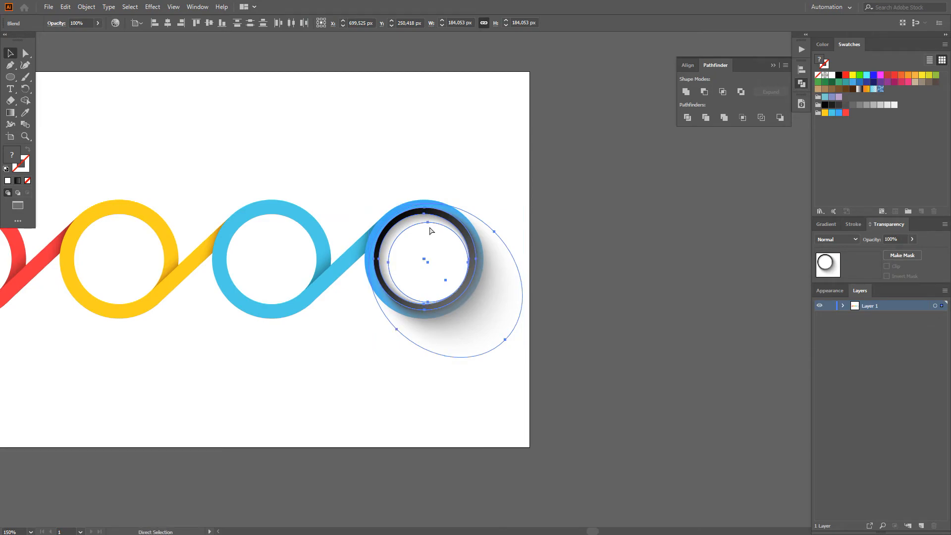
key(ctrl+g)
click(433, 147)
click(432, 255)
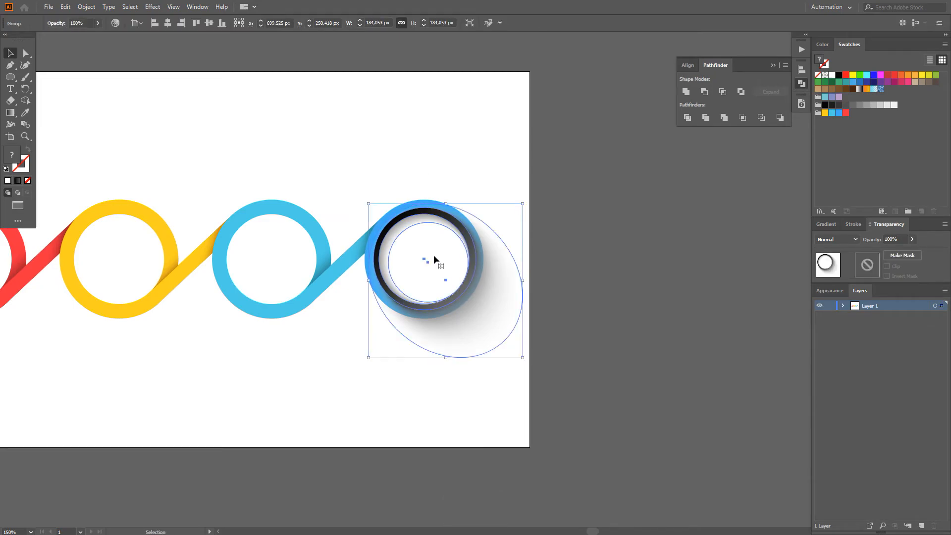
key(F5)
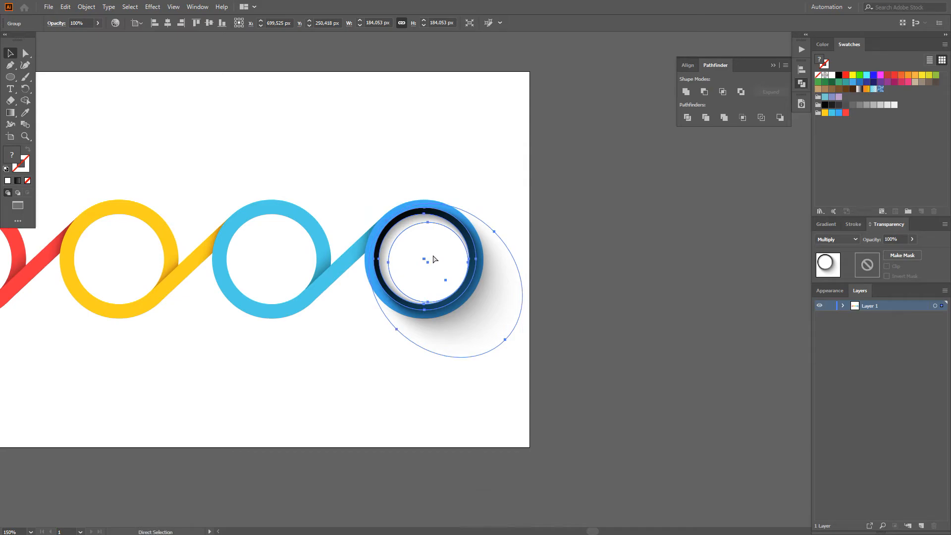
Cut the shadow group and paste it behind the blue fourth ring.
key(ctrl+x)
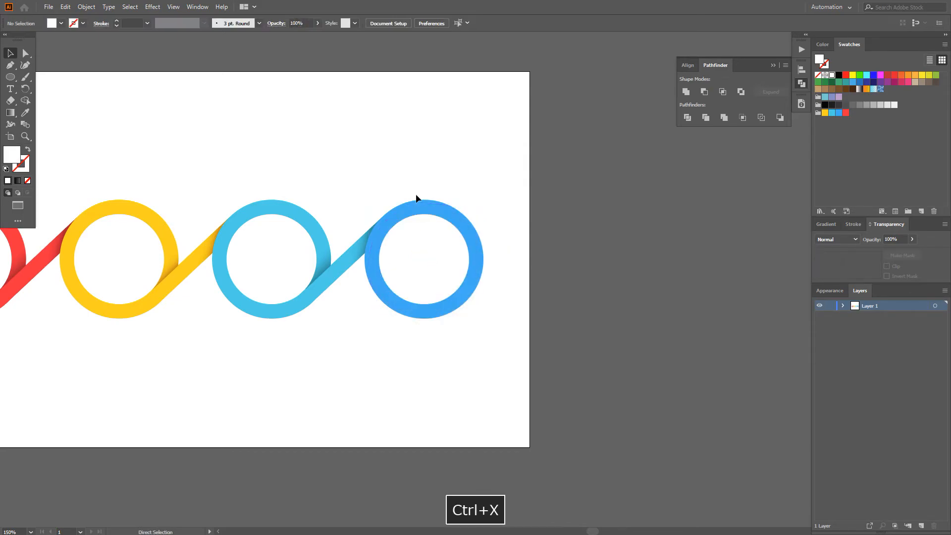
drag(407, 168, 483, 338)
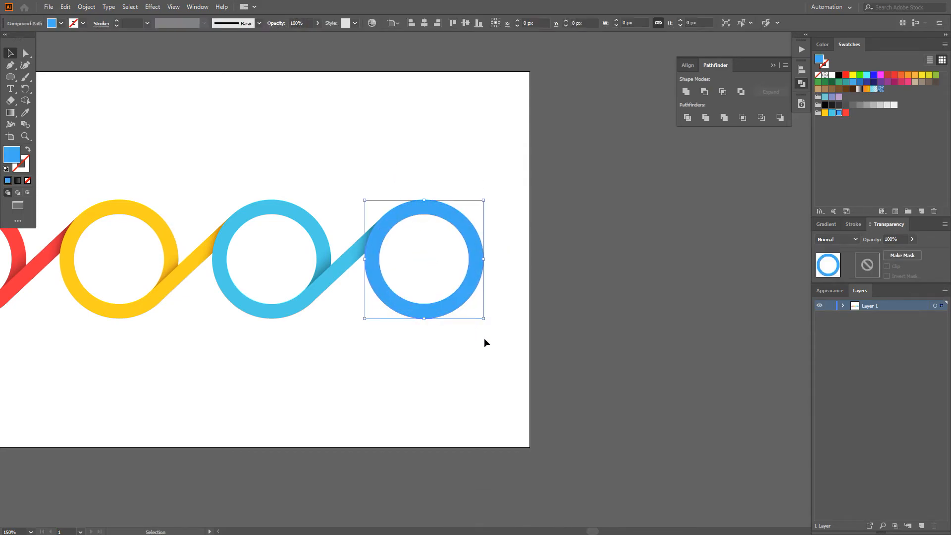
key(ctrl+b)
click(691, 262)
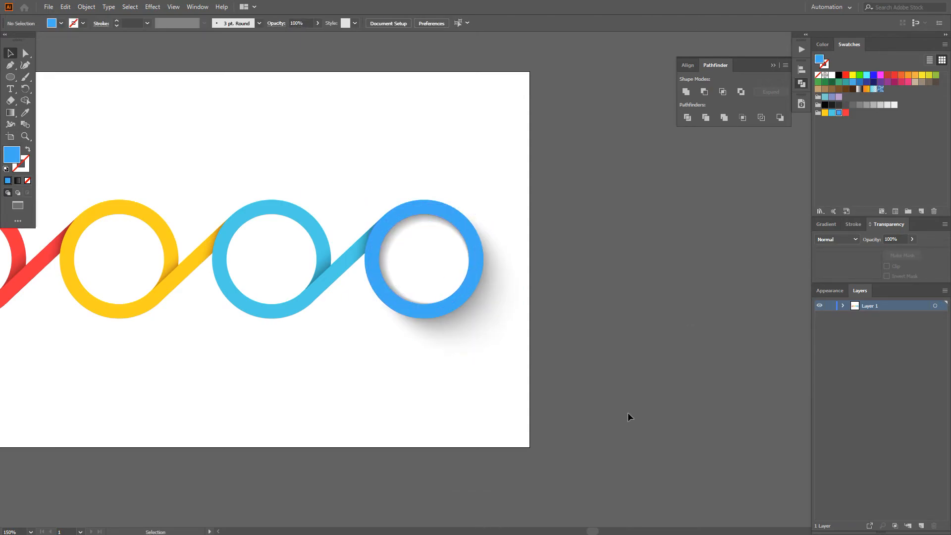
Apply the black-to-dark-grey gradient to the grey outer circle of the inner-shadow blend, running diagonally at -45°.
scroll(622, 411, down, 1)
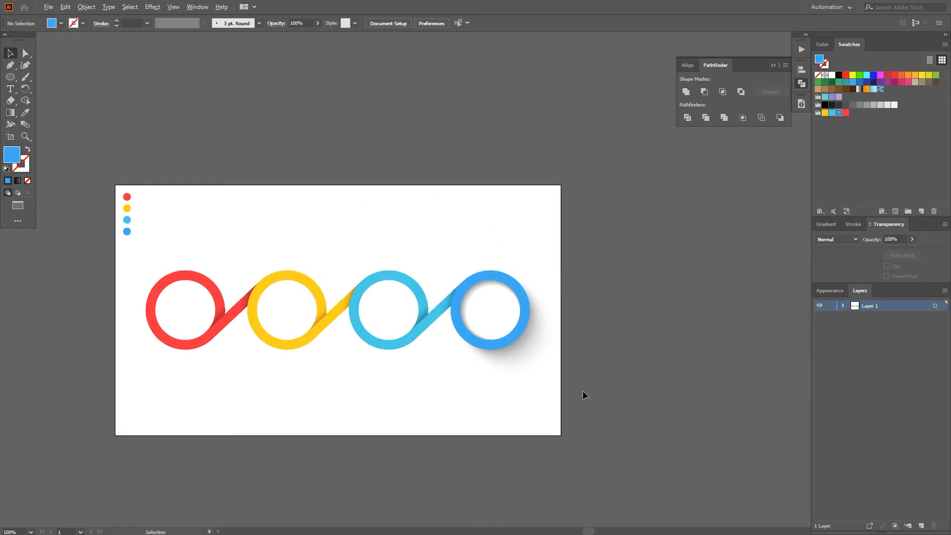
scroll(500, 343, up, 1)
scroll(550, 412, up, 1)
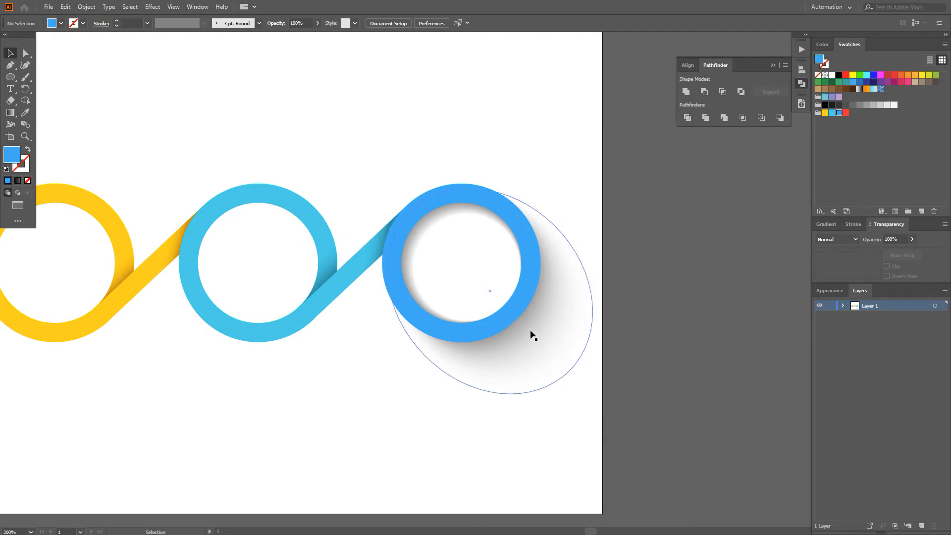
key(a)
click(426, 223)
scroll(426, 222, up, 1)
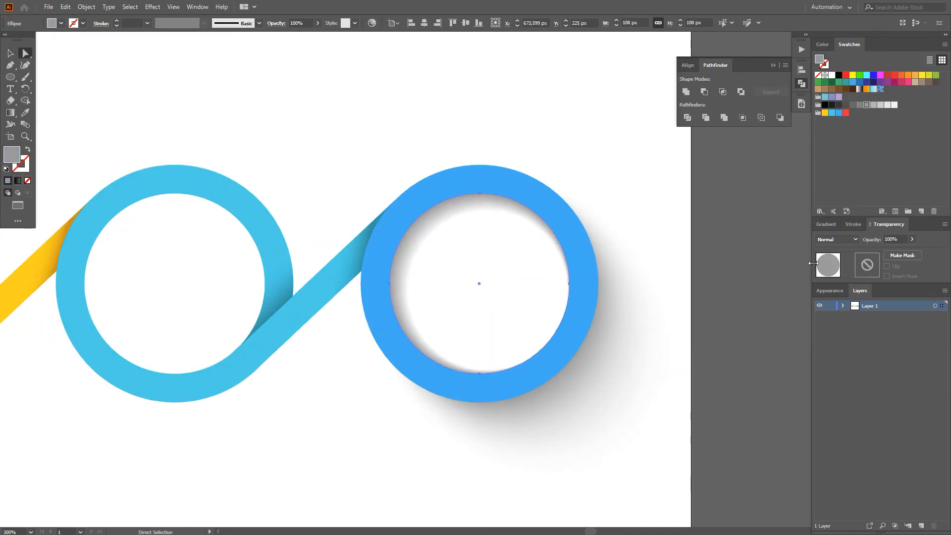
click(832, 225)
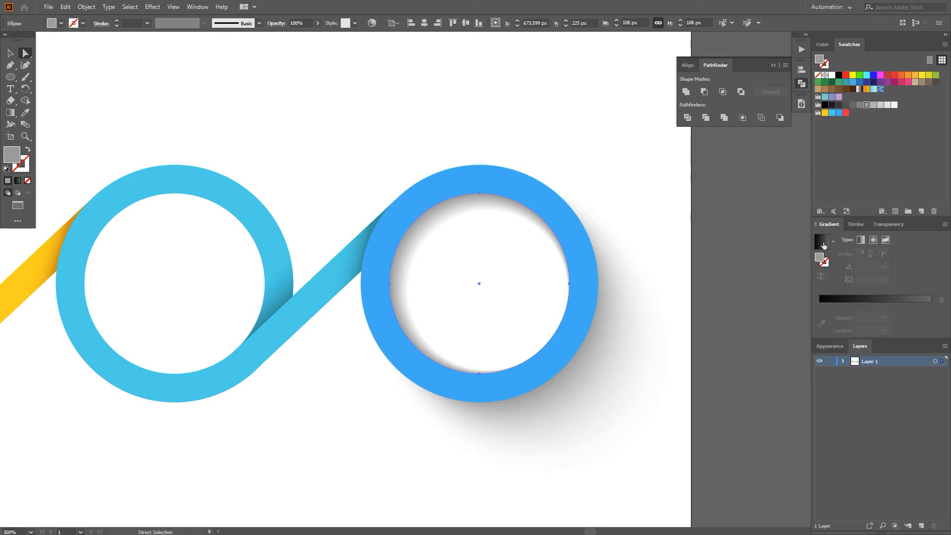
click(824, 246)
key(g)
mouse_move(418, 217)
mouse_down()
mouse_move(545, 331)
mouse_move(544, 347)
mouse_up()
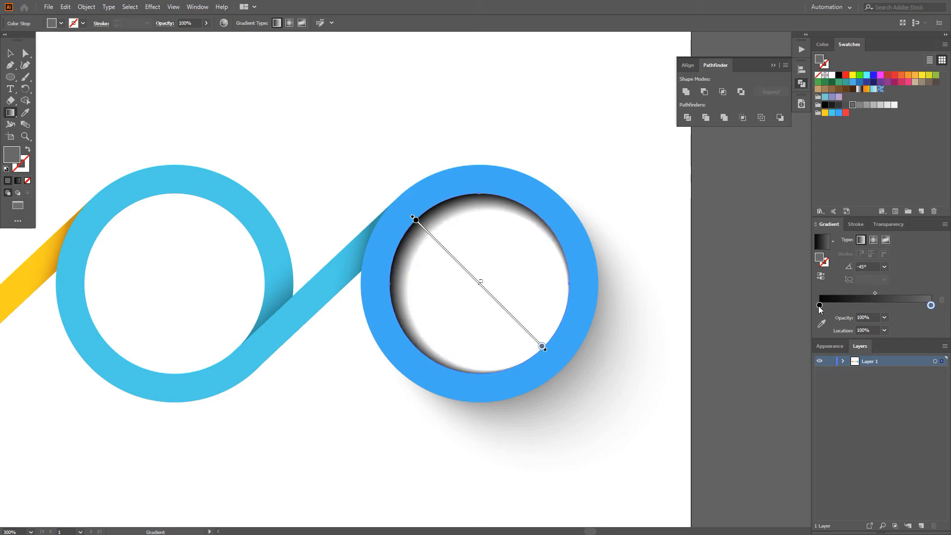
Recolour the gradient of the inner-shadow blend's outer circle in the fourth ring to run from light grey to near-white.
alt+click(870, 105)
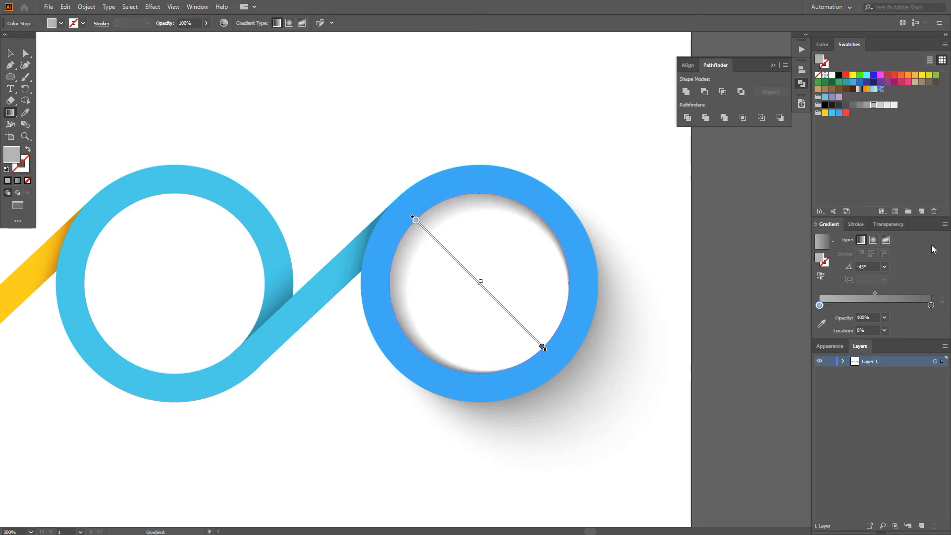
click(931, 305)
alt+click(894, 105)
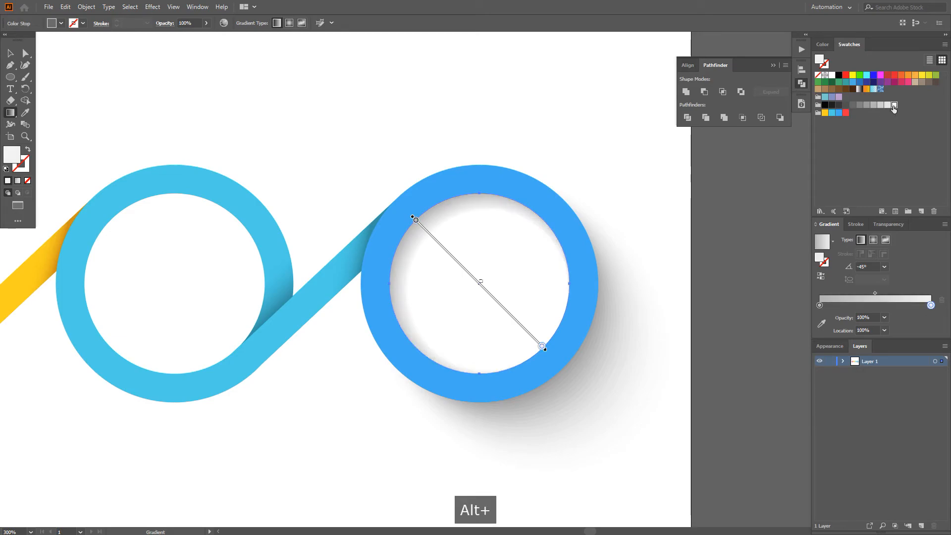
key(a)
click(490, 148)
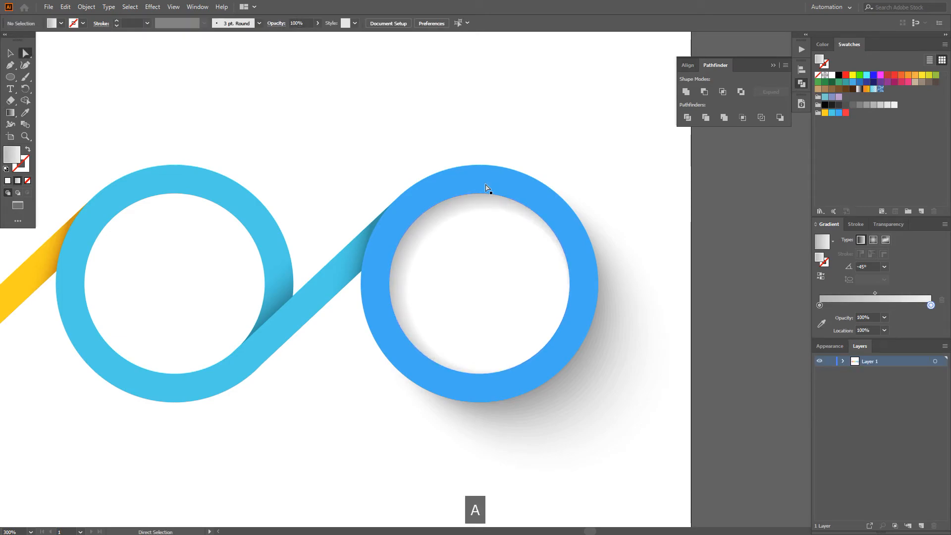
click(459, 208)
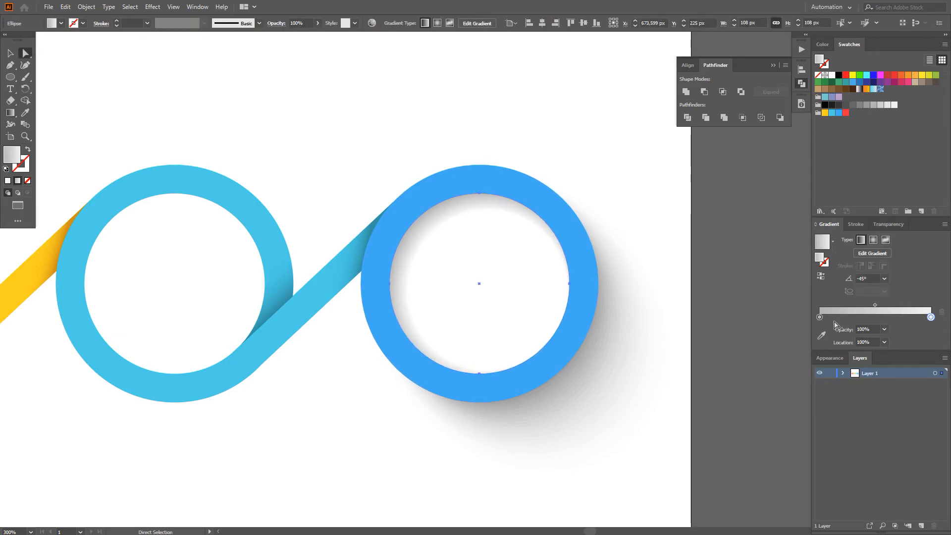
alt+click(881, 105)
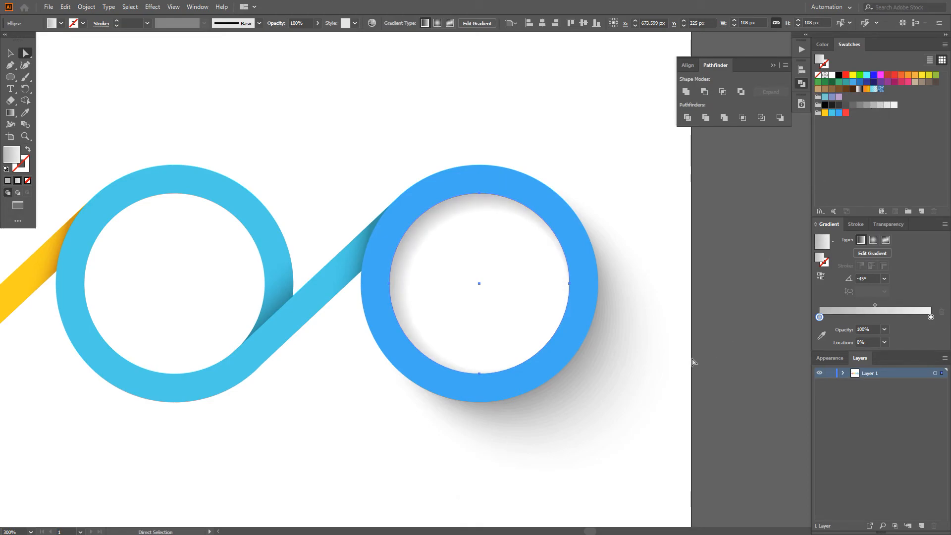
Isolate the fourth ring's shadow group and set its drop-shadow blend to 50 specified steps.
key(v)
click(623, 381)
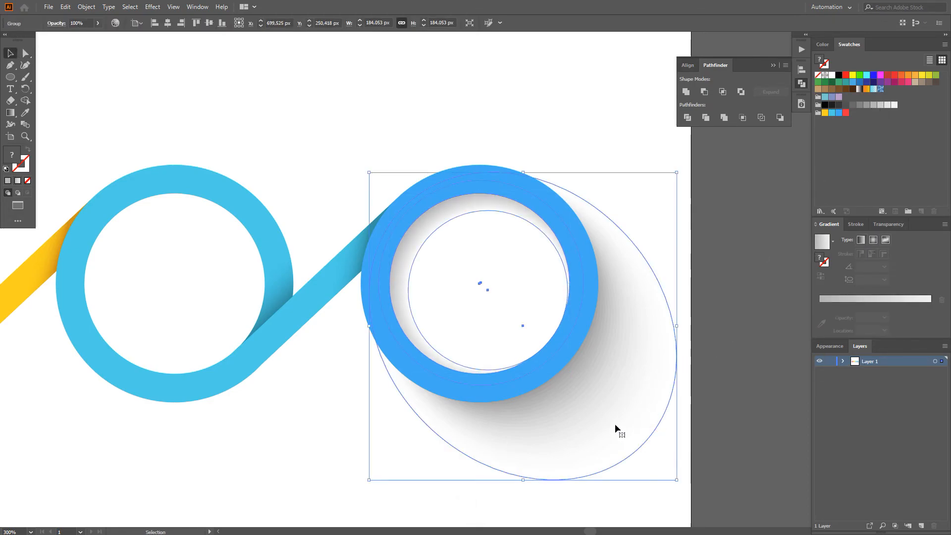
double_click(607, 425)
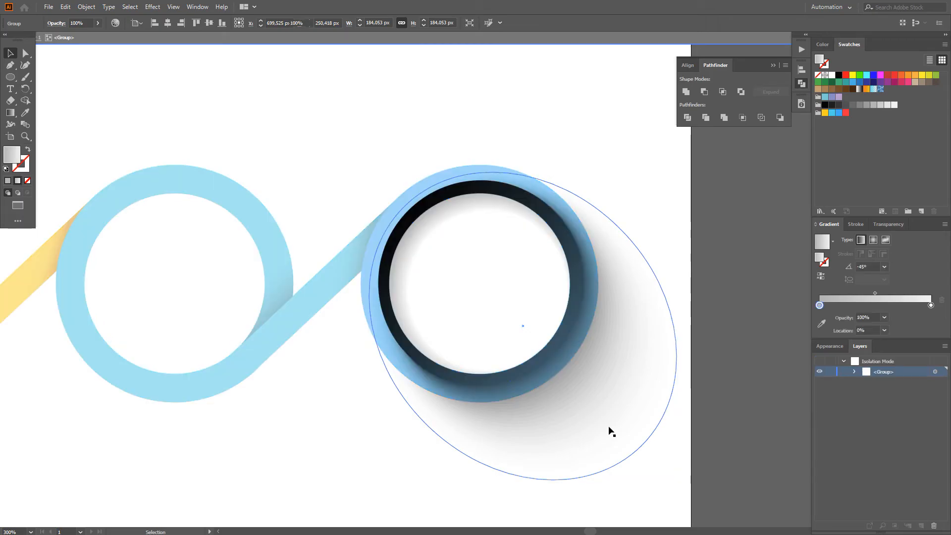
key(w)
key(Return)
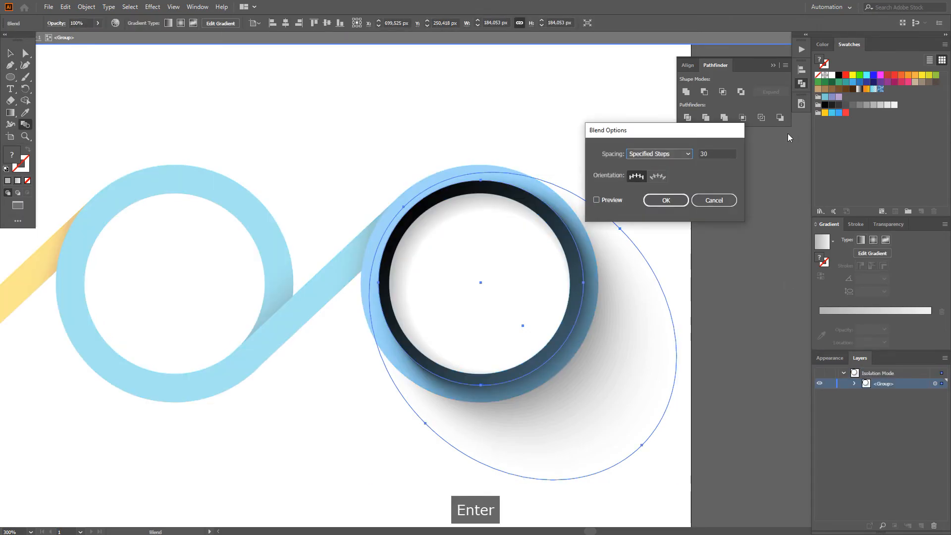
text(50)
key(Return)
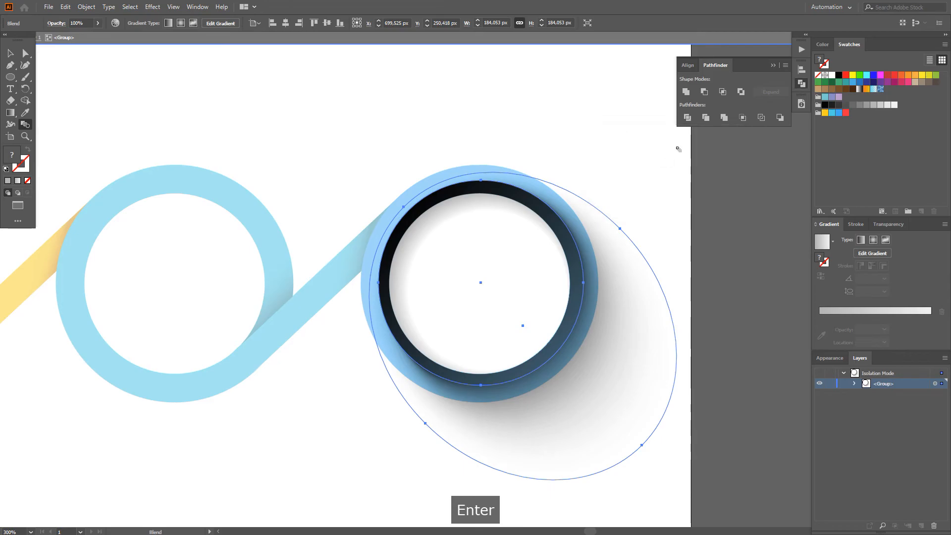
click(11, 55)
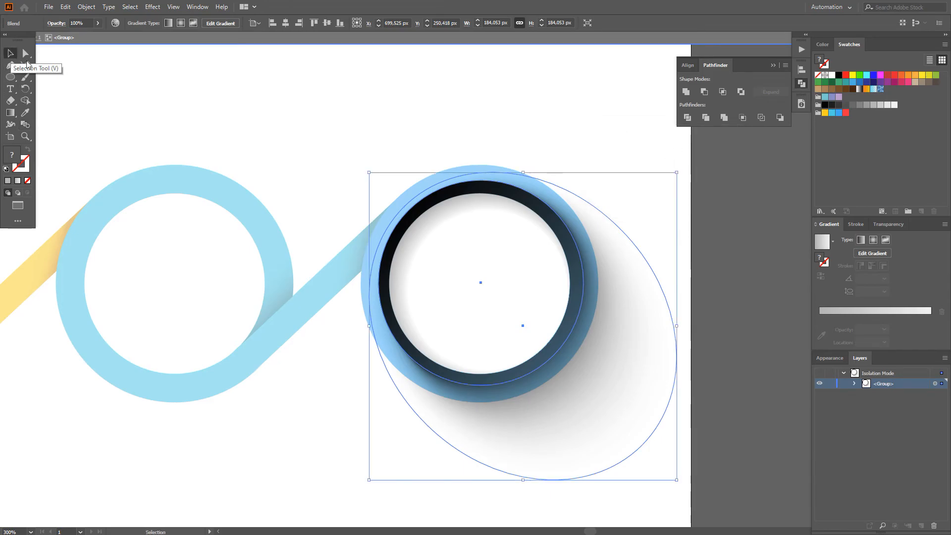
double_click(525, 140)
key(f)
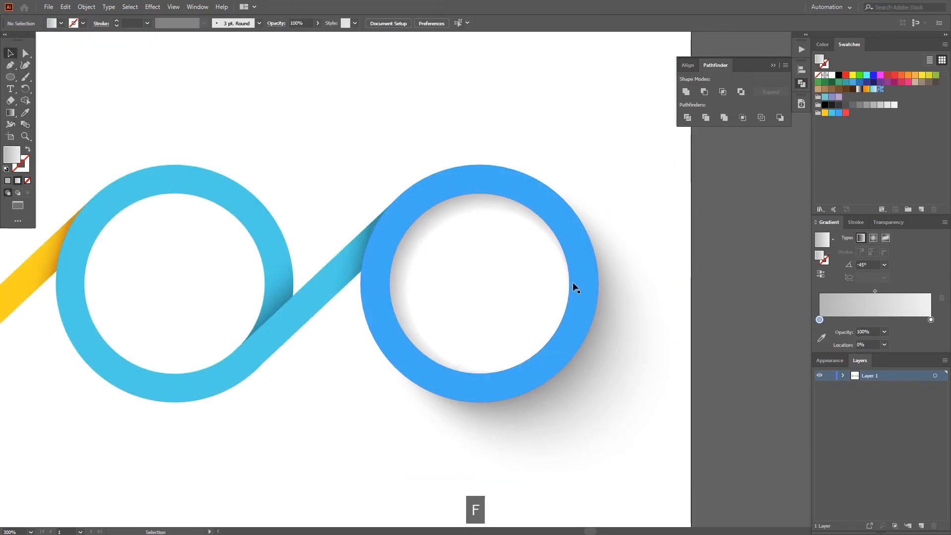
Duplicate the fourth ring's shadow group onto the light-blue, yellow and red rings at equal spacing.
scroll(572, 281, down, 1)
drag(548, 291, 597, 277)
scroll(597, 331, down, 1)
drag(567, 401, 613, 403)
scroll(678, 376, up, 1)
drag(679, 376, 484, 374)
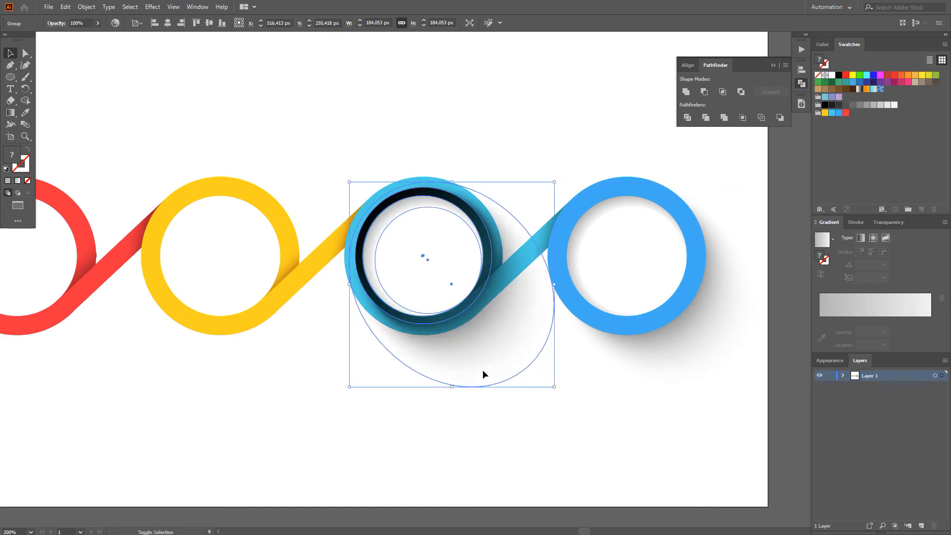
key(ctrl+d)
key(ctrl+d)
Select the three copied shadow groups and send them to the back.
drag(420, 395, 650, 381)
click(643, 352)
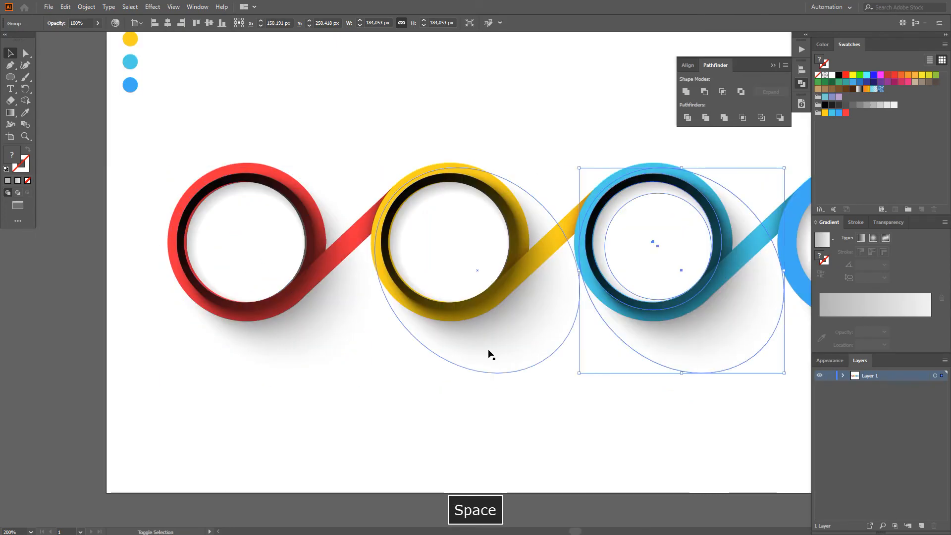
shift+click(489, 352)
shift+click(322, 343)
key(ctrl+shift+bracketleft)
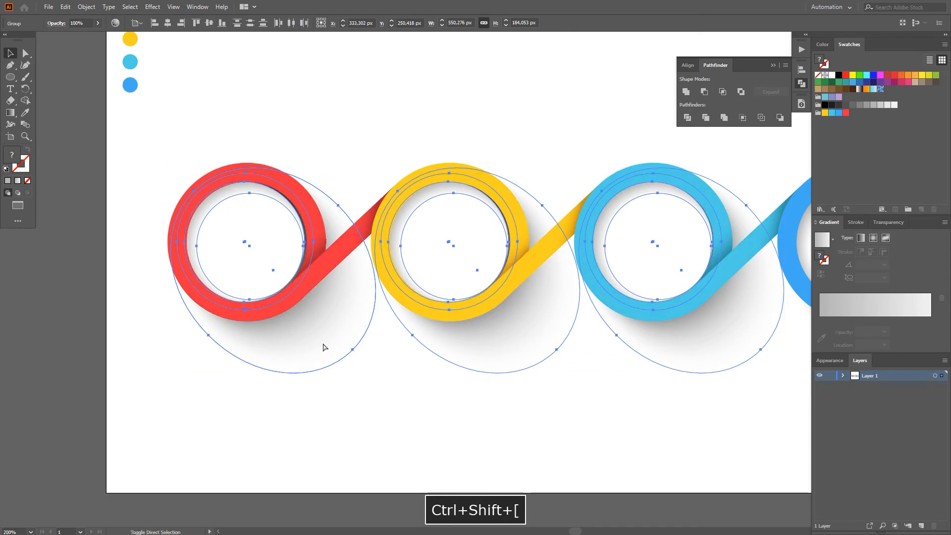
click(348, 425)
Nudge the red ring's shadow group to close the dark sliver along the ring's inner edge.
scroll(235, 341, up, 2)
drag(271, 335, 289, 340)
scroll(276, 329, down, 2)
click(273, 422)
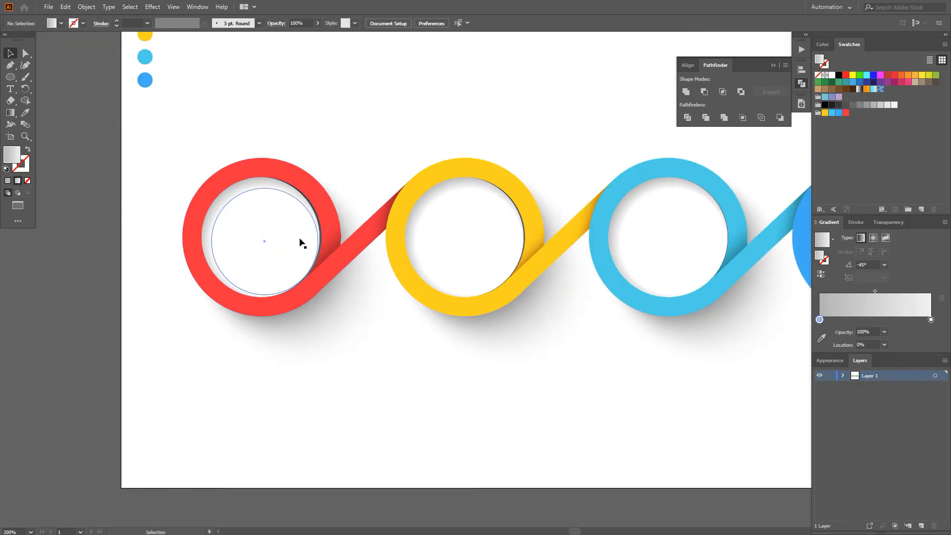
click(325, 328)
scroll(326, 328, up, 1)
drag(329, 328, 330, 328)
Nudge the shadow groups of the yellow and light-blue rings to close the dark slivers along their inner edges.
click(591, 357)
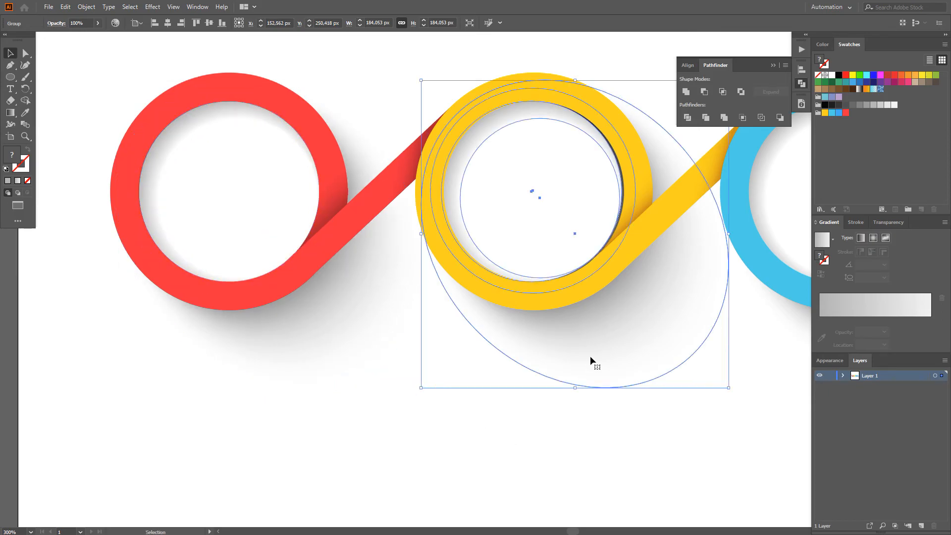
drag(622, 341, 50, 377)
key(space)
click(296, 379)
scroll(296, 376, up, 1)
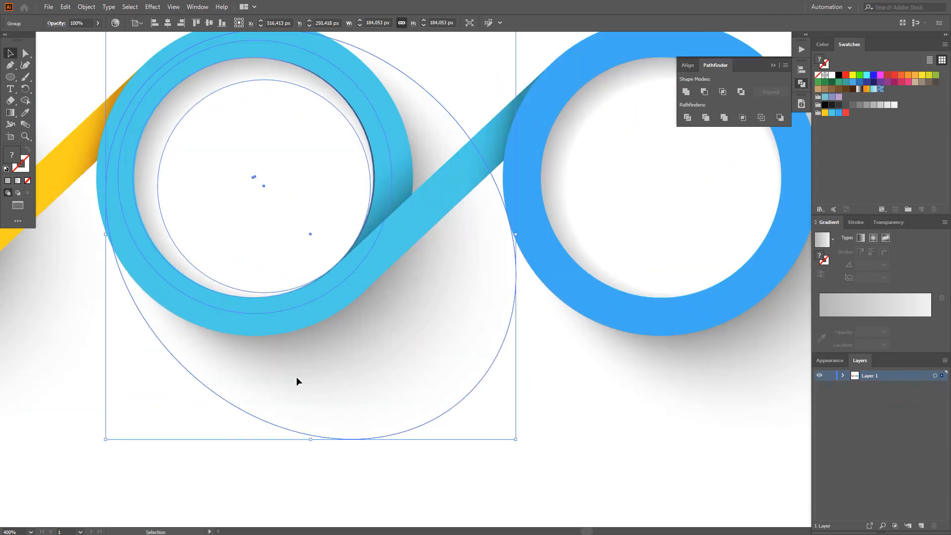
drag(298, 377, 298, 378)
scroll(298, 379, down, 2)
click(249, 429)
key(space)
drag(237, 429, 436, 371)
scroll(406, 390, down, 1)
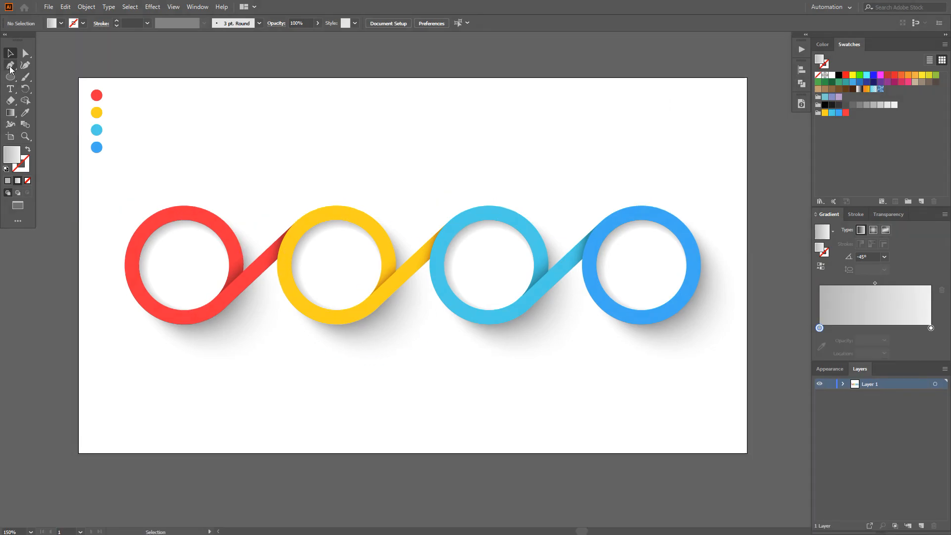
Add the text STEP in the empty area above the rings.
click(10, 89)
scroll(155, 192, up, 1)
click(288, 140)
text(STEP)
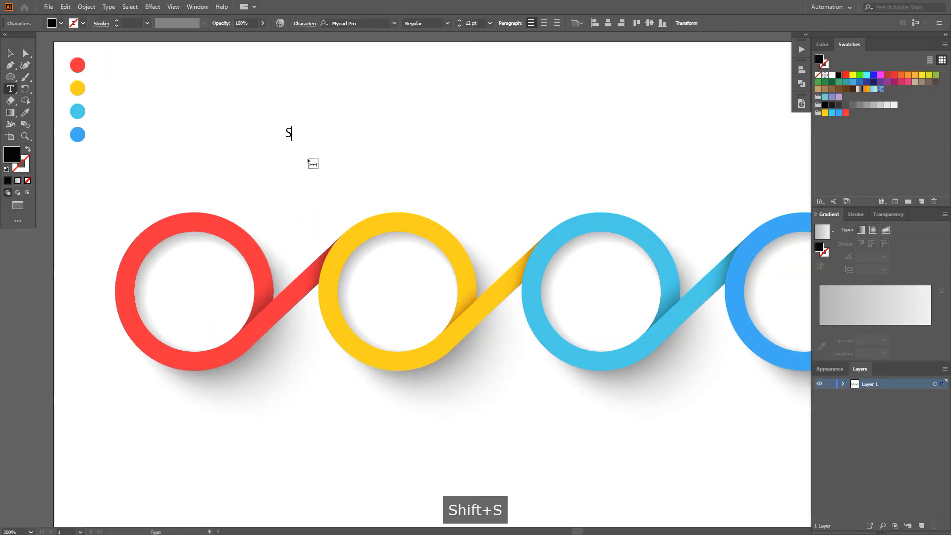
key(Escape)
Copy the STEP text directly below itself and change the copy to read 01.
scroll(300, 127, up, 1)
drag(315, 119, 354, 175)
drag(342, 197, 342, 230)
double_click(342, 231)
text(01)
key(Escape)
Set both text lines to Open Sans Bold and enlarge the 01.
drag(391, 252, 336, 186)
click(358, 23)
text(o)
click(413, 223)
drag(413, 227, 336, 237)
drag(344, 242, 380, 303)
click(388, 273)
Centre the paragraphs of STEP and 01, align them horizontally with each other and move STEP closer to the number.
drag(324, 152, 349, 233)
click(544, 23)
click(576, 22)
click(593, 42)
click(608, 23)
click(376, 163)
scroll(293, 179, up, 2)
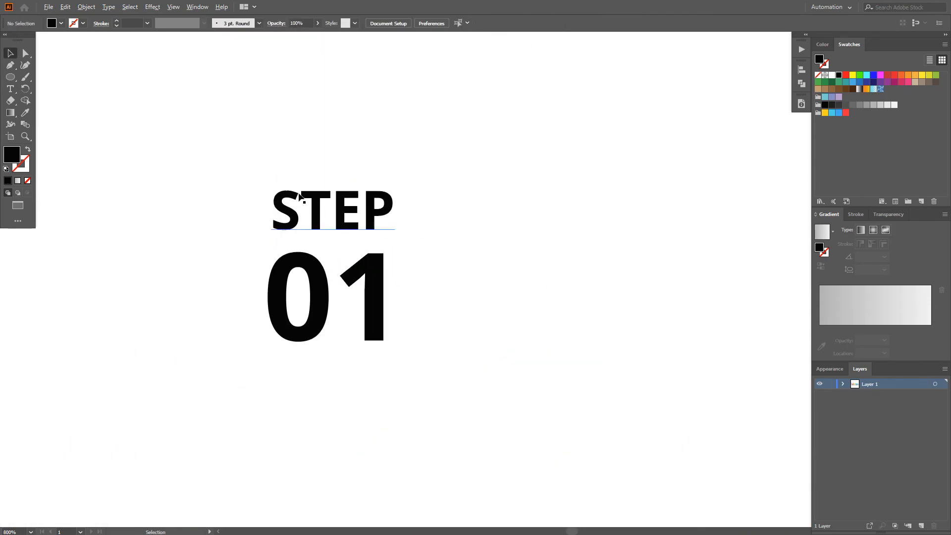
drag(304, 199, 304, 208)
scroll(339, 224, down, 3)
Colour the STEP 01 label red and place it inside the red ring.
shift+click(342, 253)
scroll(413, 288, down, 2)
drag(388, 286, 399, 245)
click(845, 114)
drag(426, 196, 355, 309)
Duplicate the STEP 01 label into the yellow, light-blue and blue rings.
scroll(319, 355, up, 3)
drag(416, 249, 382, 319)
scroll(425, 256, down, 2)
scroll(373, 347, down, 1)
key(ctrl+d)
key(ctrl+d)
Change the numbers of the three copied labels to 02, 03 and 04.
text(t2)
drag(514, 317, 532, 319)
text(3)
drag(665, 318, 685, 319)
text(4)
key(Escape)
Recolour the 02, 03 and 04 labels yellow, light blue and blue to match their rings.
click(513, 317)
click(831, 113)
click(670, 321)
click(838, 112)
drag(596, 170, 392, 174)
scroll(468, 324, up, 3)
drag(194, 319, 572, 305)
scroll(572, 306, down, 5)
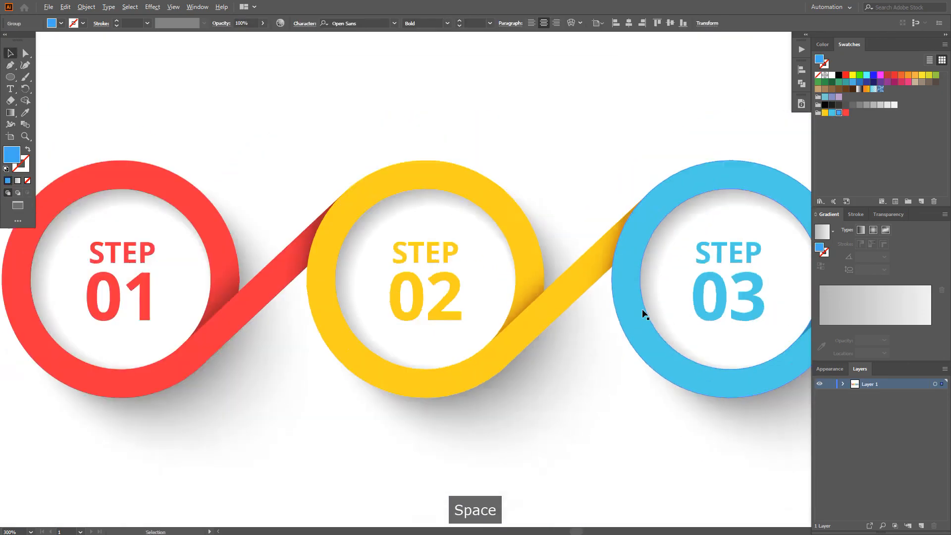
Paste the four line icons, ungroup them and place one below each ring: light bulb, gear head, handshake and bar chart.
key(ctrl+v)
key(ctrl+shift+g)
drag(479, 206, 194, 383)
drag(488, 263, 354, 380)
drag(488, 326, 657, 391)
Centre the bar chart, handshake and gear-head icons horizontally under their rings.
shift+click(658, 322)
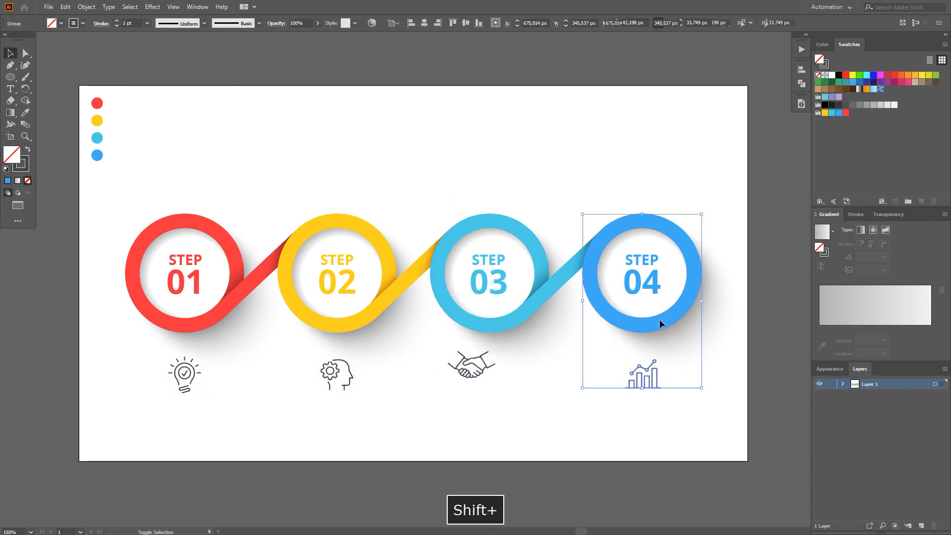
click(475, 366)
shift+click(488, 285)
click(333, 23)
click(330, 371)
shift+click(337, 281)
click(333, 23)
Align the bottom edges of the four icons, including the handshake with the gear head.
drag(152, 413, 702, 384)
click(479, 24)
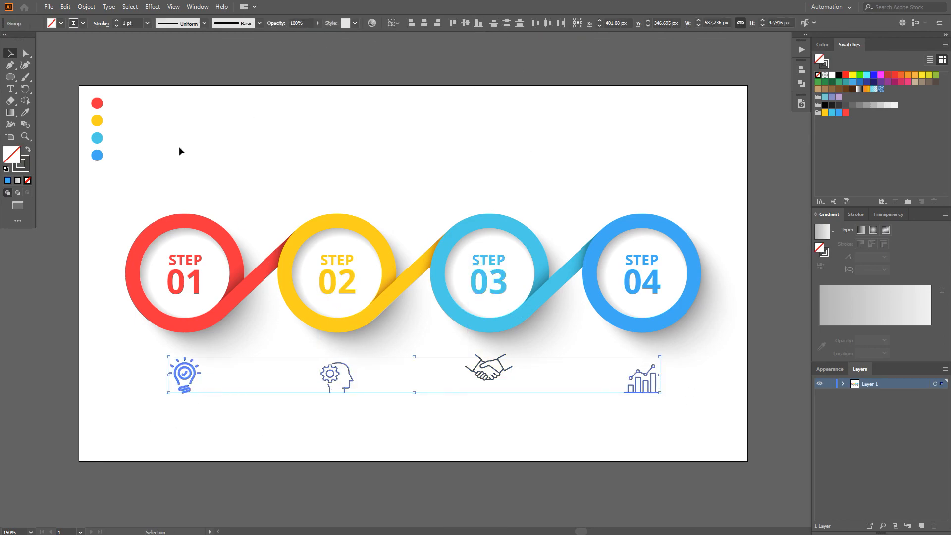
click(465, 393)
click(495, 372)
shift+click(336, 374)
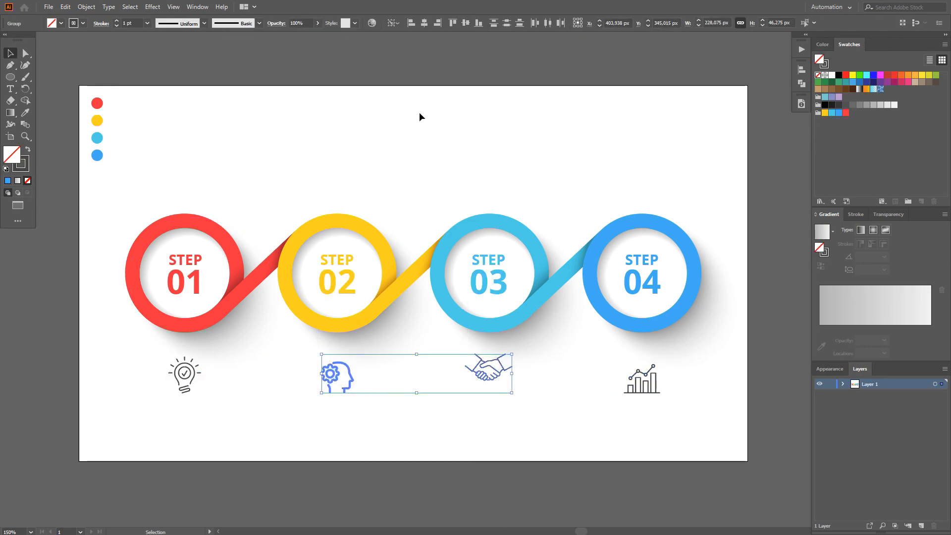
click(478, 24)
click(420, 155)
Move the rings, labels and icons together slightly upward on the artboard.
key(ctrl+a)
drag(653, 393, 654, 363)
click(649, 386)
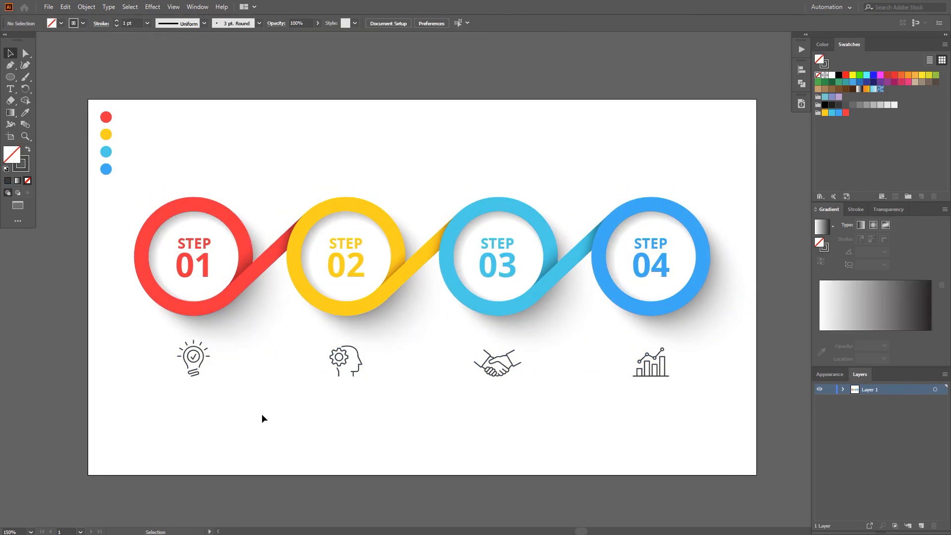
Paste the Lorem ipsum text block and place it centred below the light-bulb icon.
key(ctrl+v)
drag(443, 290, 166, 437)
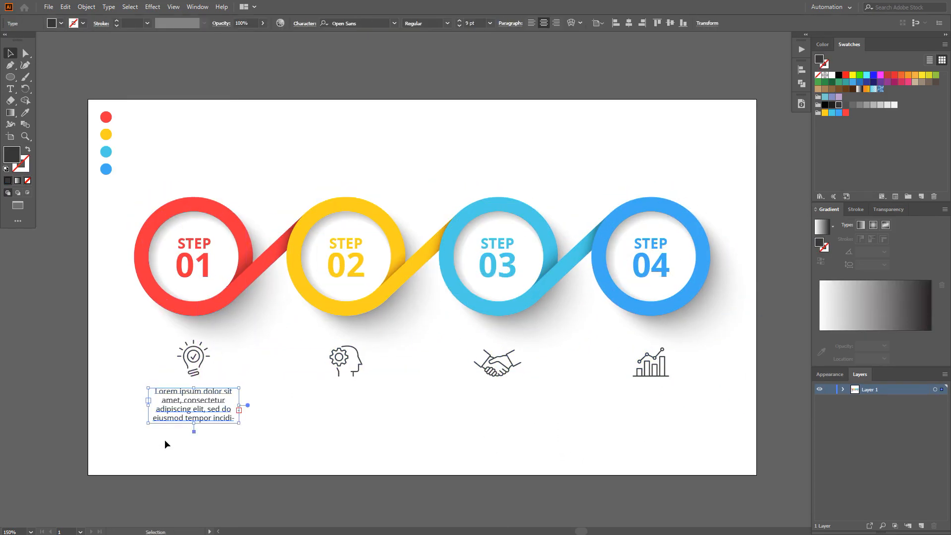
scroll(181, 422, up, 1)
shift+click(197, 335)
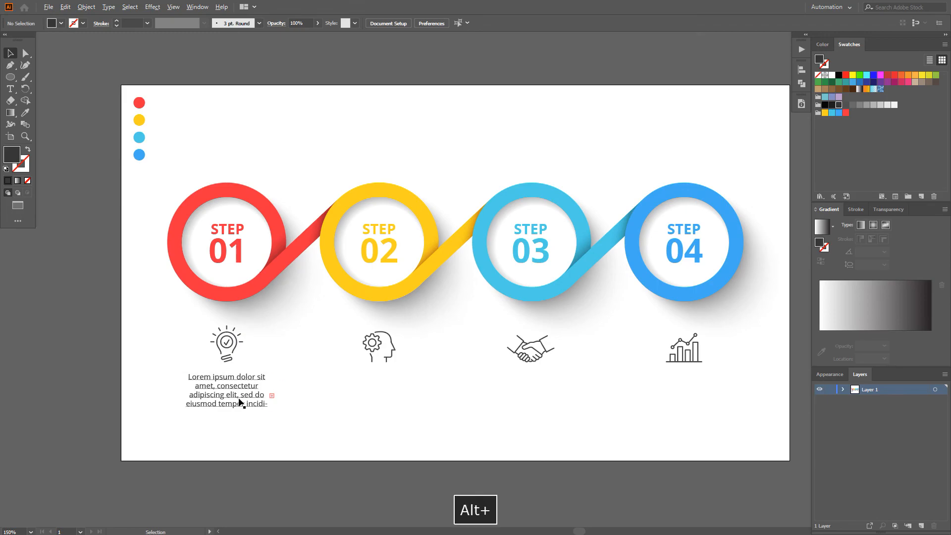
Duplicate the Lorem ipsum text block below the other three icons.
drag(239, 406, 394, 411)
key(ctrl+d)
key(ctrl+d)
Centre the fourth text block under the bar chart icon and distribute the four text blocks evenly in horizontal direction.
shift+click(684, 359)
click(684, 358)
click(332, 23)
drag(701, 429, 237, 396)
click(576, 23)
click(598, 35)
click(732, 23)
Delete the four colour sample circles and scale the whole infographic down slightly on the artboard.
drag(212, 167, 127, 99)
key(Delete)
drag(172, 149, 132, 157)
drag(132, 157, 709, 432)
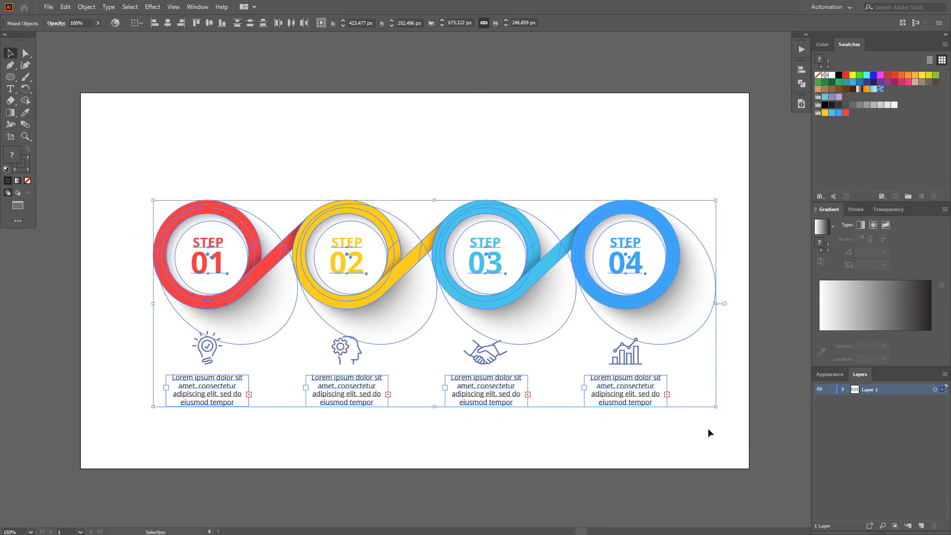
click(703, 432)
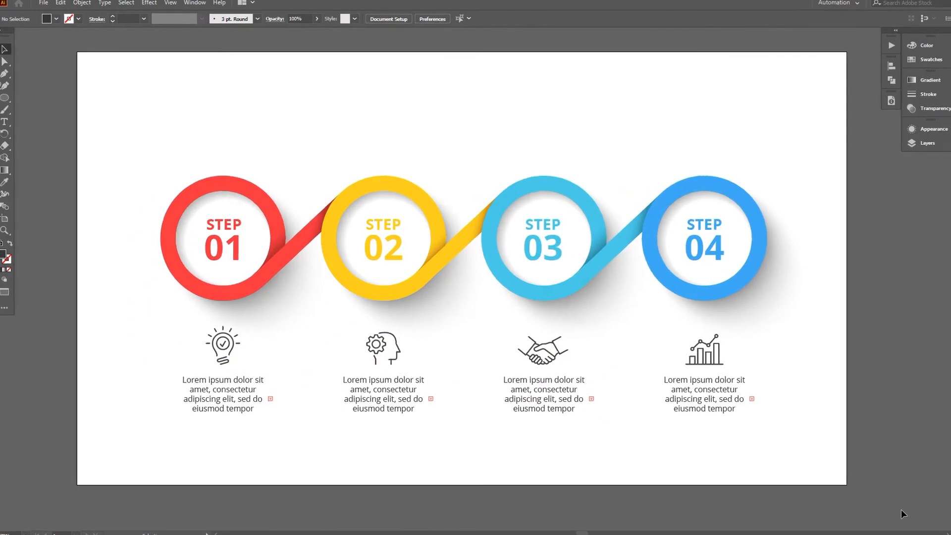